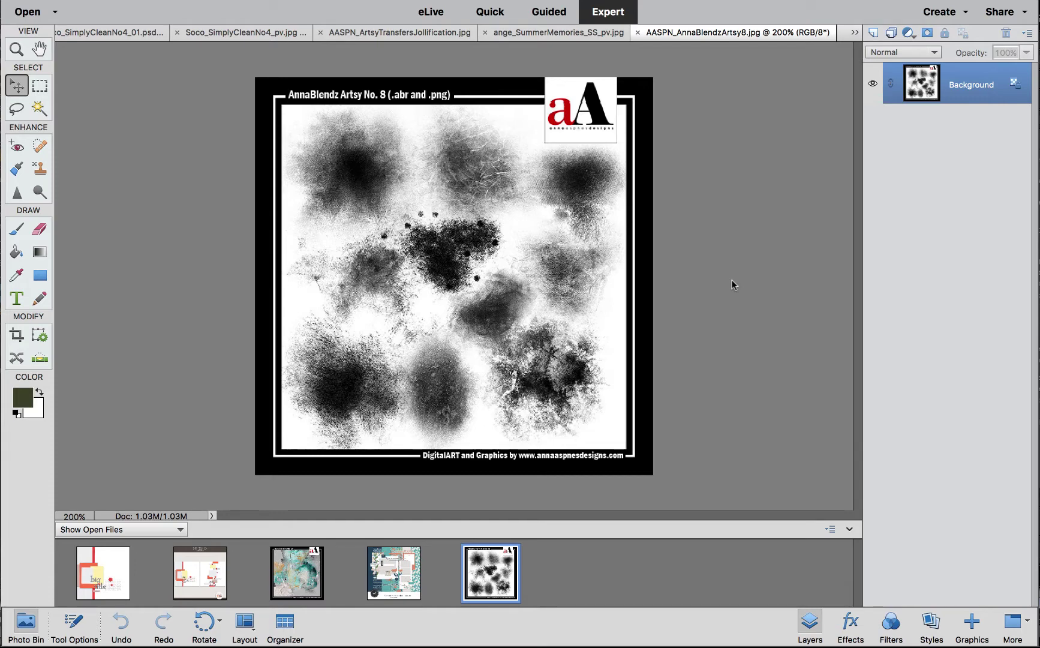
# Step: View the preview images of the Summer Memories kit, ArtsyTransfers Jollification and the Simply Clean No. 4 templates, enlarging the last one
pyautogui.click(400, 594)
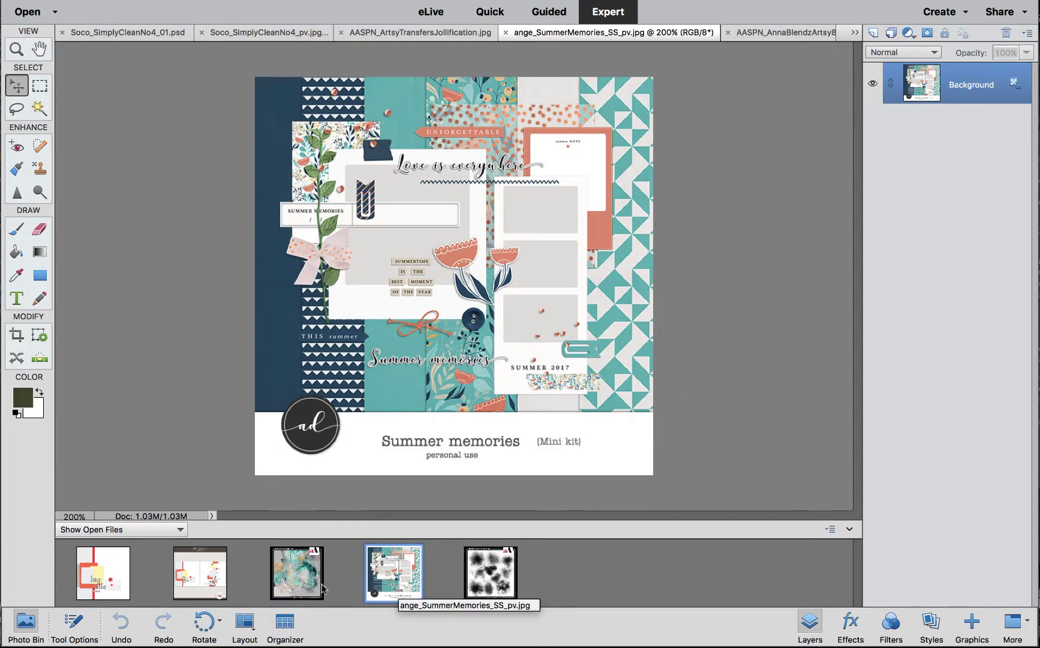
pyautogui.click(293, 581)
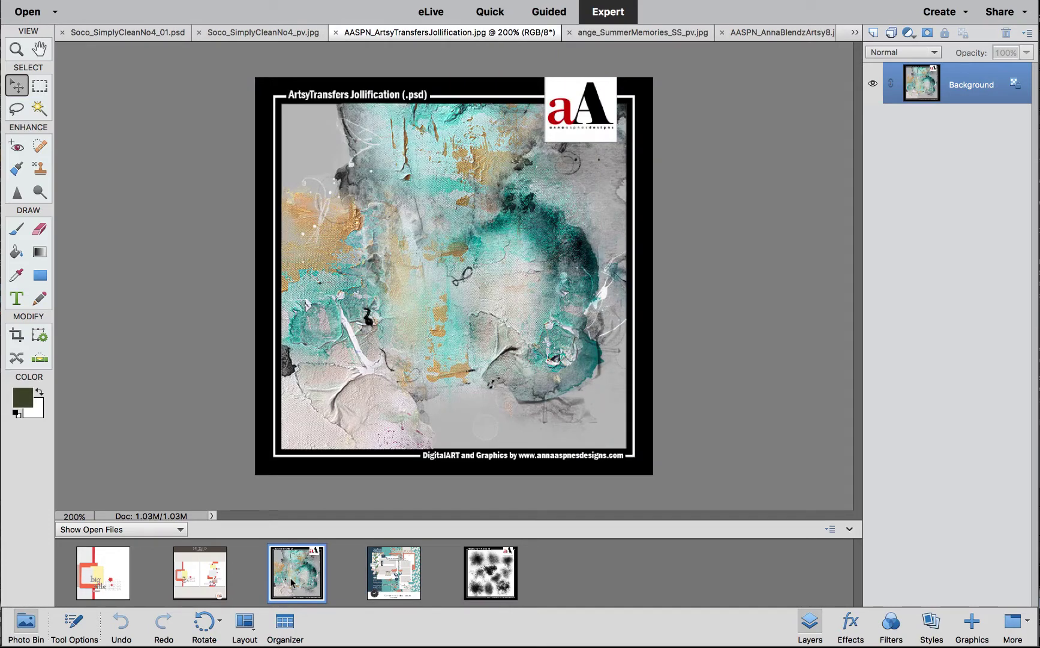
pyautogui.click(173, 575)
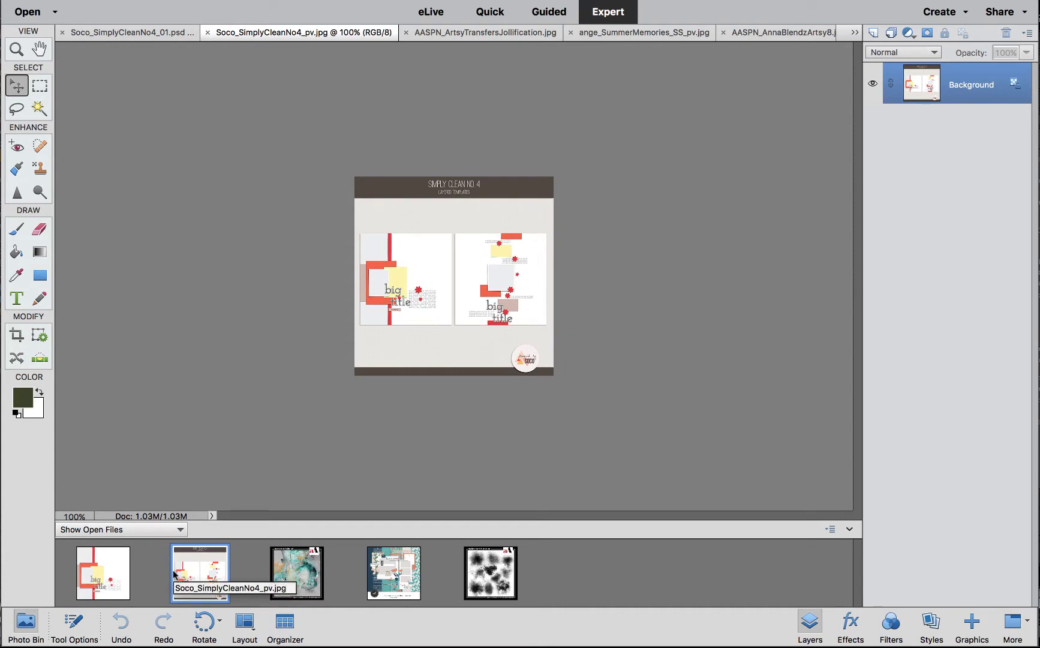
pyautogui.hotkey('ctrl', '+')
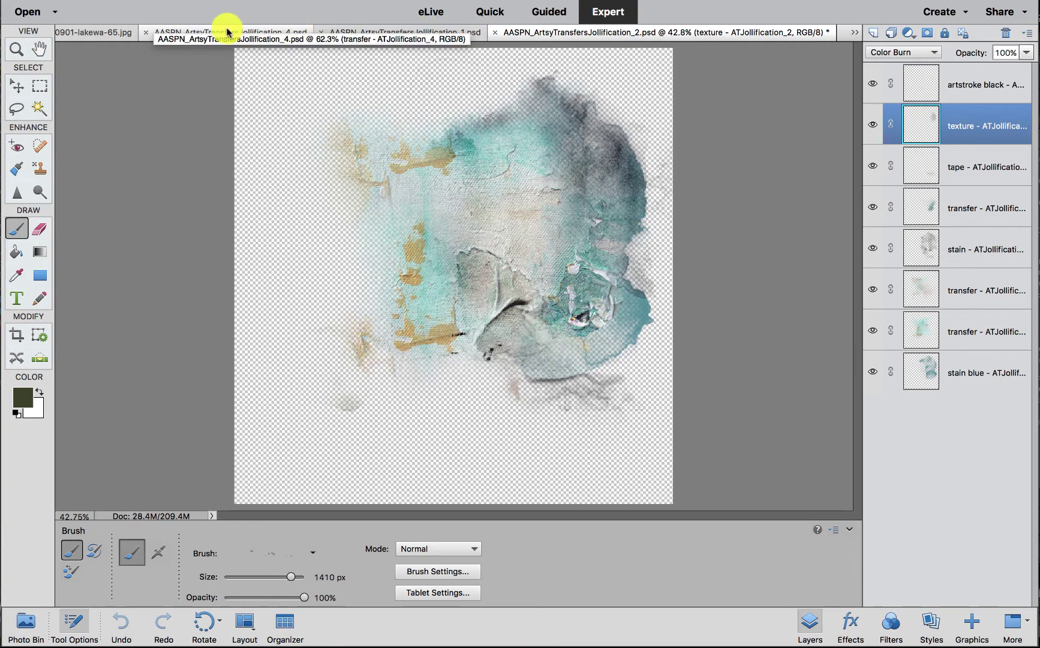
# Step: Compare the artwork and layers of AASPN_ArtsyTransfersJollification_4.psd, AASPN_ArtsyTransfersJollification_1.psd and AASPN_ArtsyTransfersJollification_2.psd
pyautogui.click(279, 30)
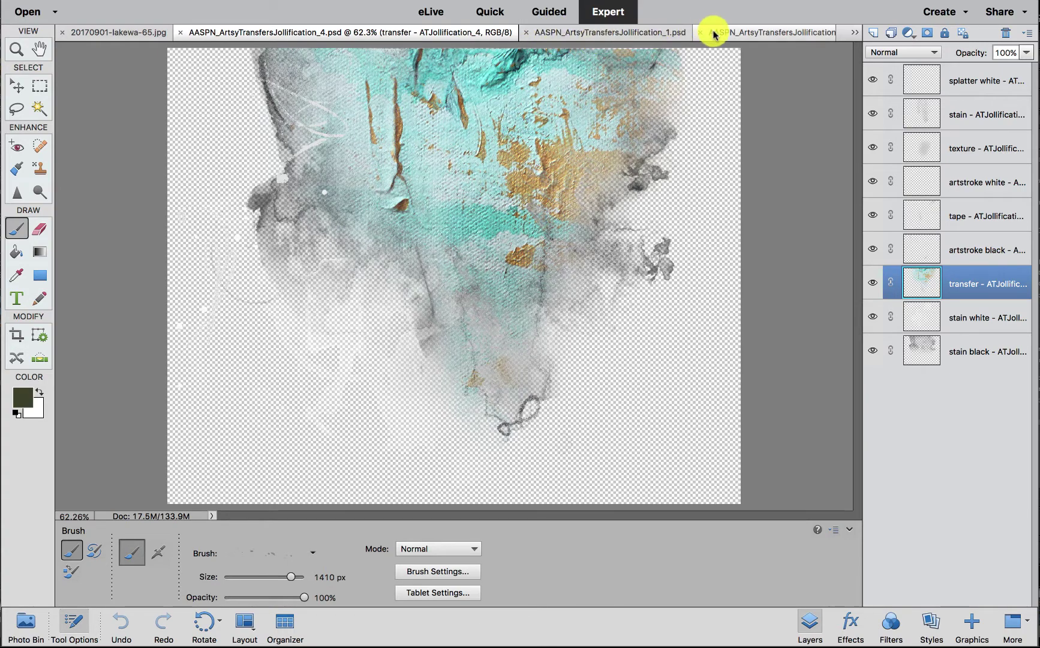
pyautogui.click(739, 32)
pyautogui.click(384, 31)
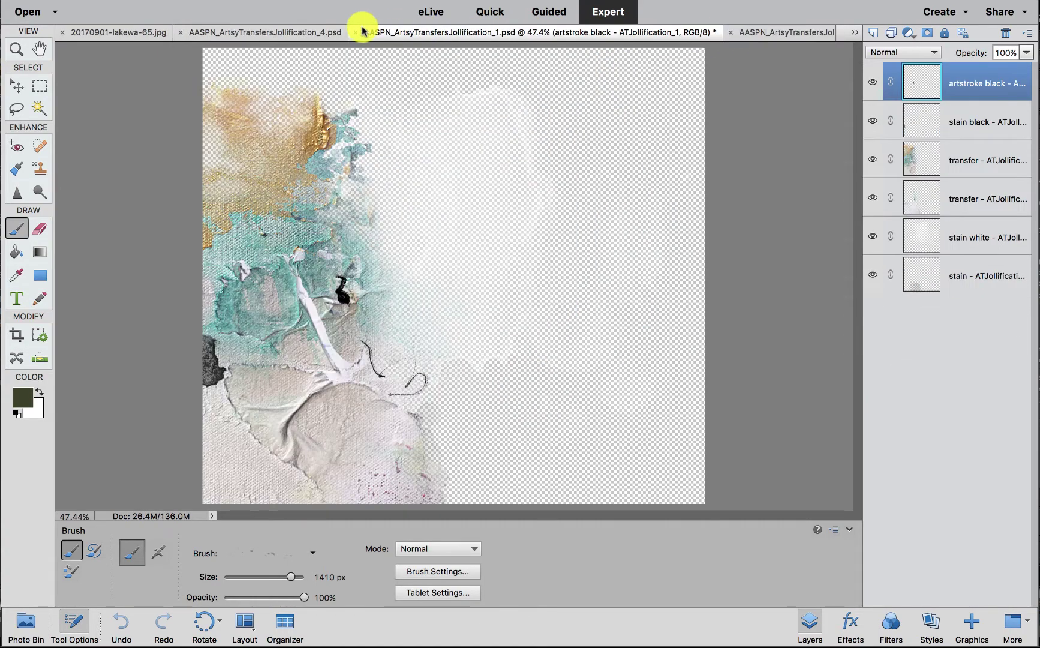
pyautogui.click(289, 32)
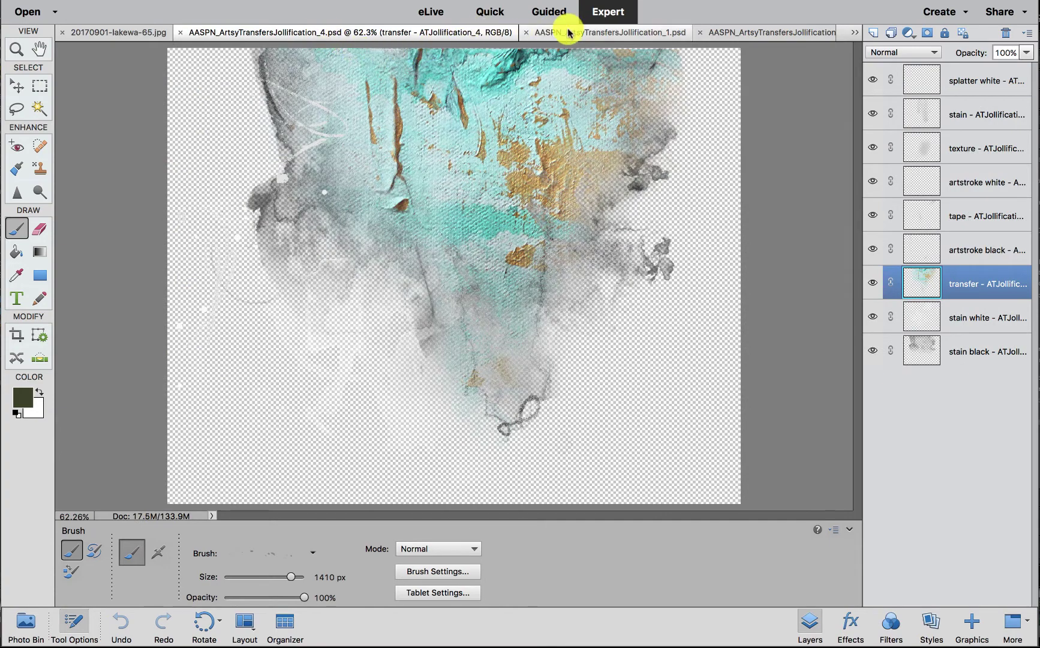
pyautogui.click(401, 34)
pyautogui.click(309, 31)
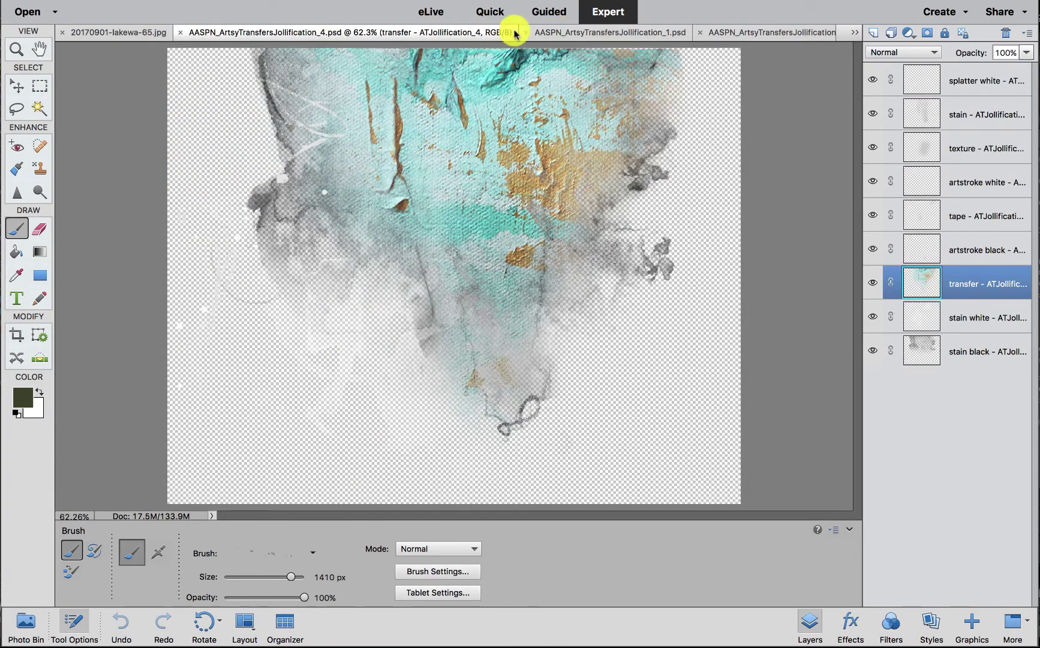
pyautogui.click(574, 38)
pyautogui.click(749, 33)
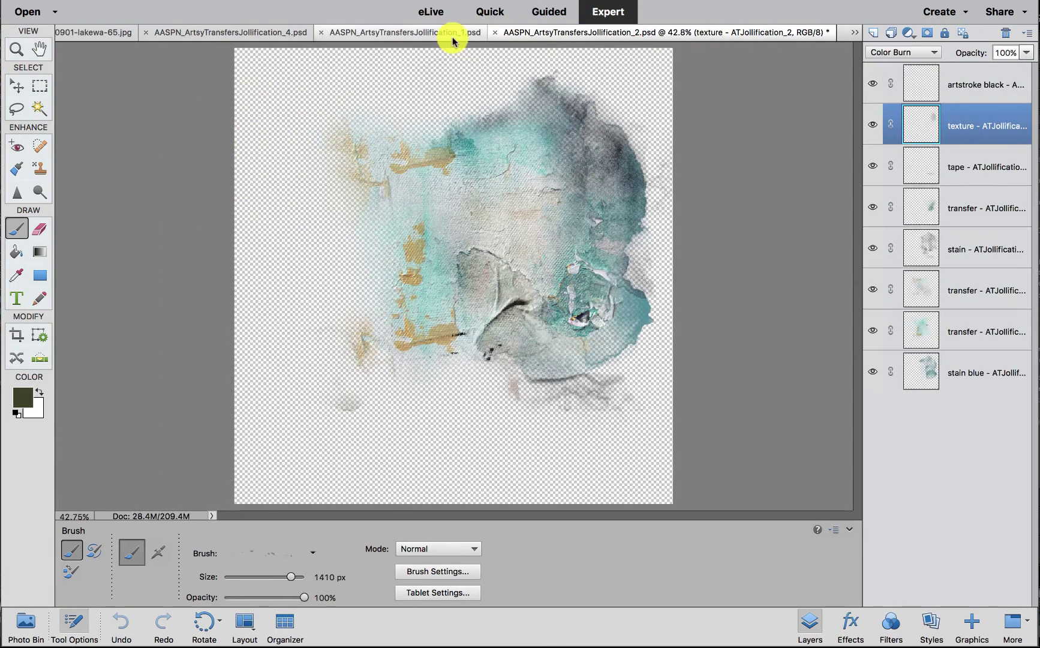
pyautogui.click(432, 37)
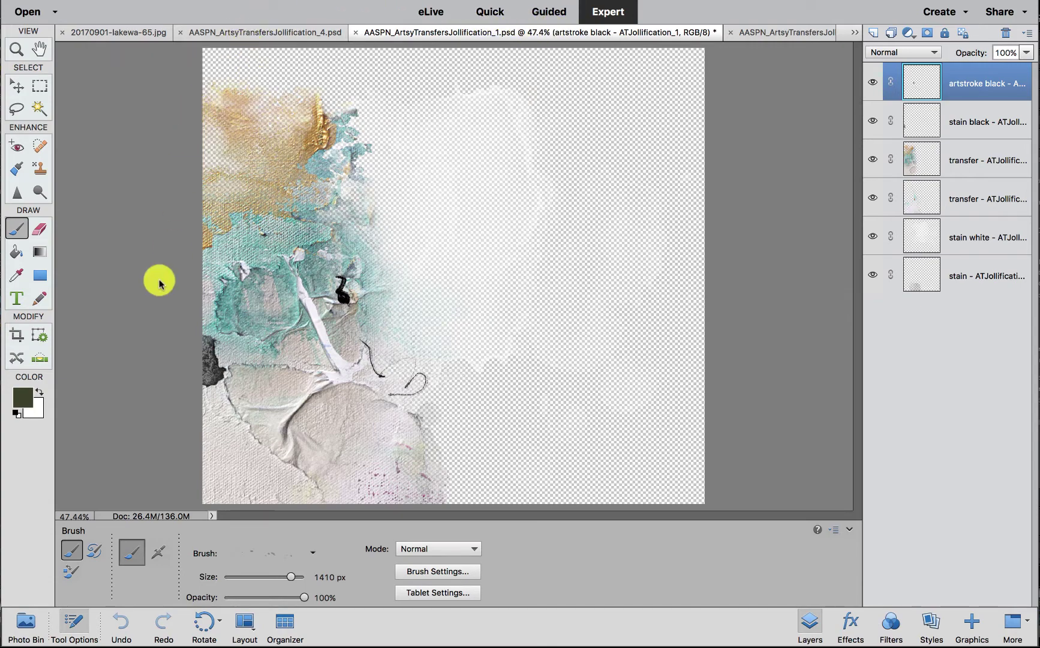
# Step: Examine the layers of the Soco_SimplyCleanNo4_01.psd layout and the 20170901-lakewa-65.jpg photo, and return to the layout
pyautogui.click(26, 627)
pyautogui.click(114, 573)
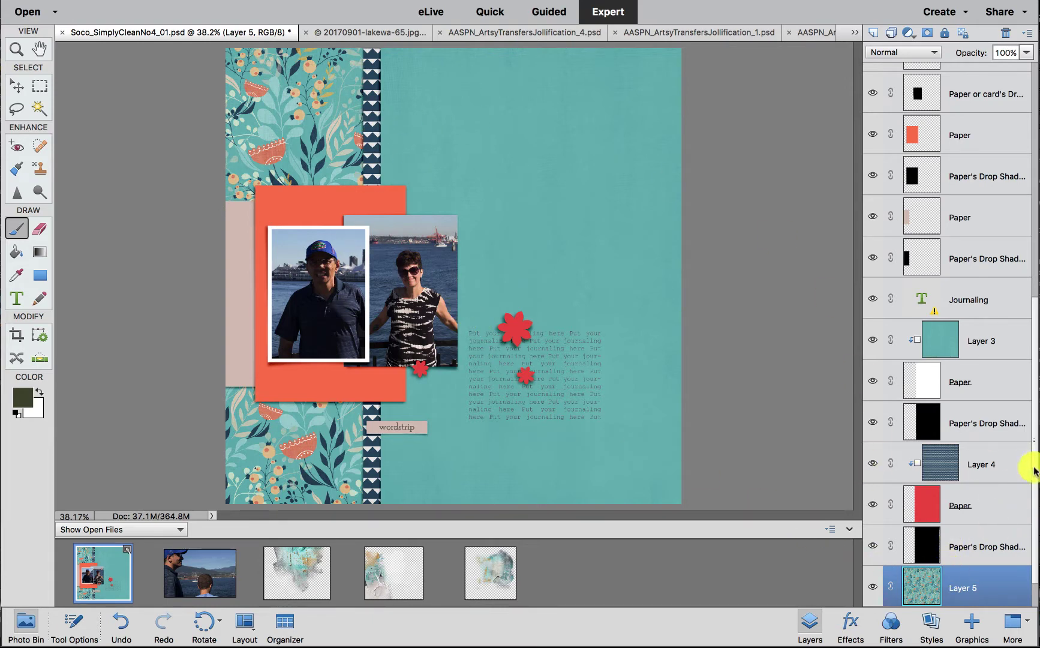
pyautogui.moveTo(1033, 477); pyautogui.dragTo(1034, 499)
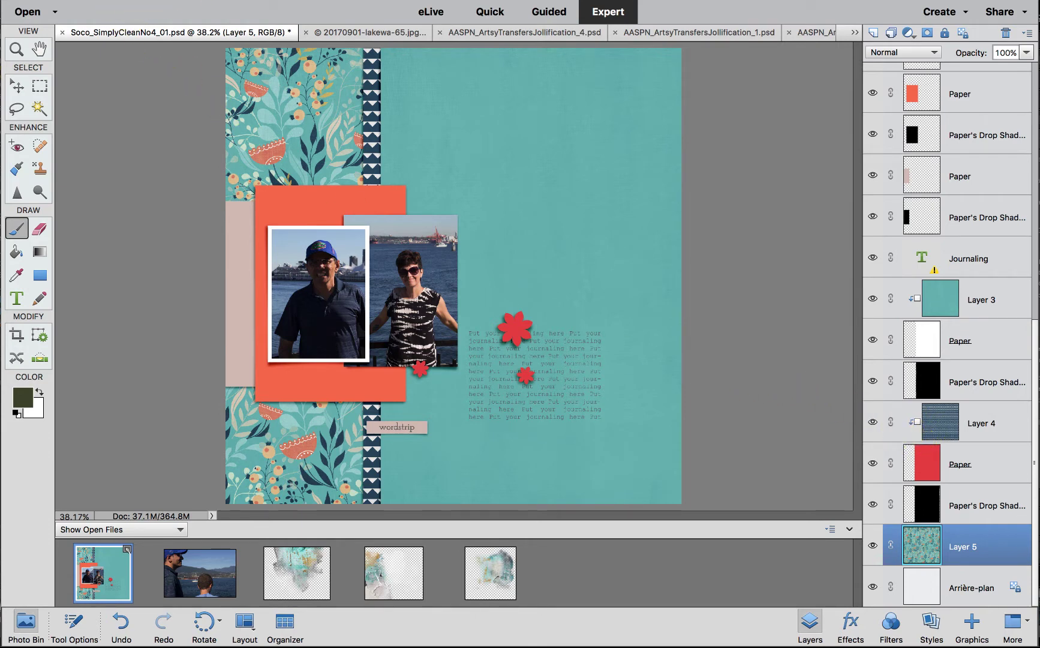
pyautogui.click(204, 0)
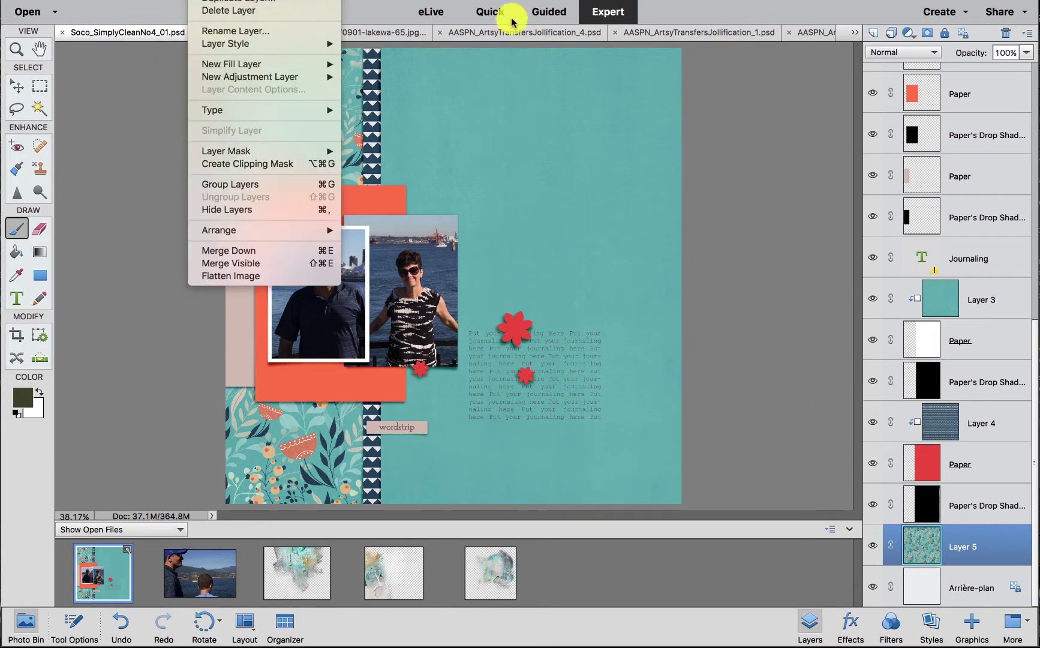
pyautogui.click(682, 18)
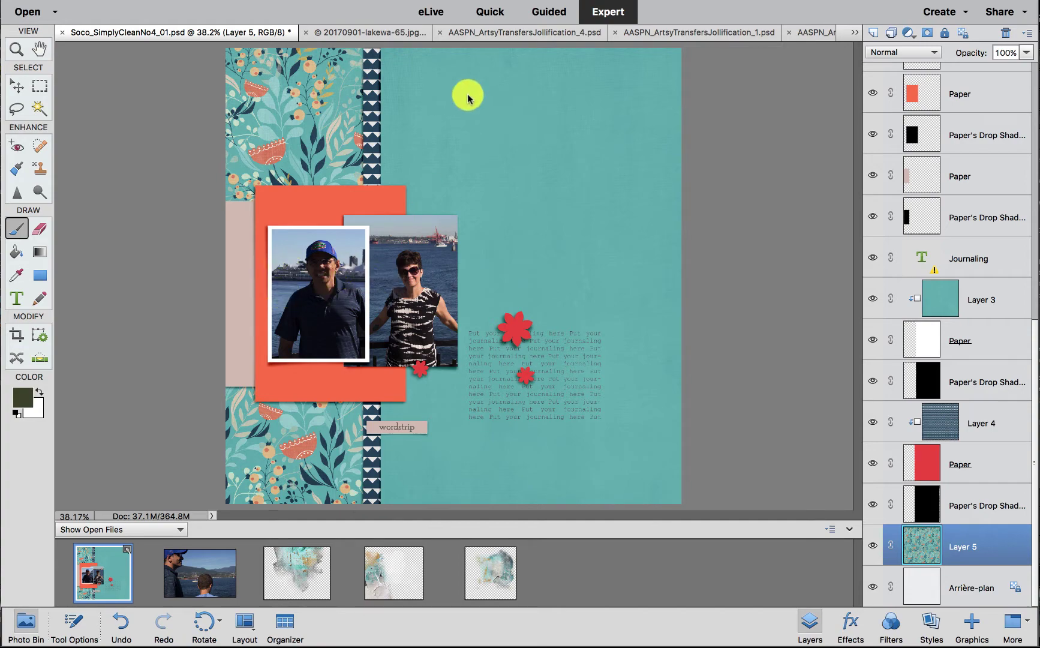
pyautogui.click(370, 36)
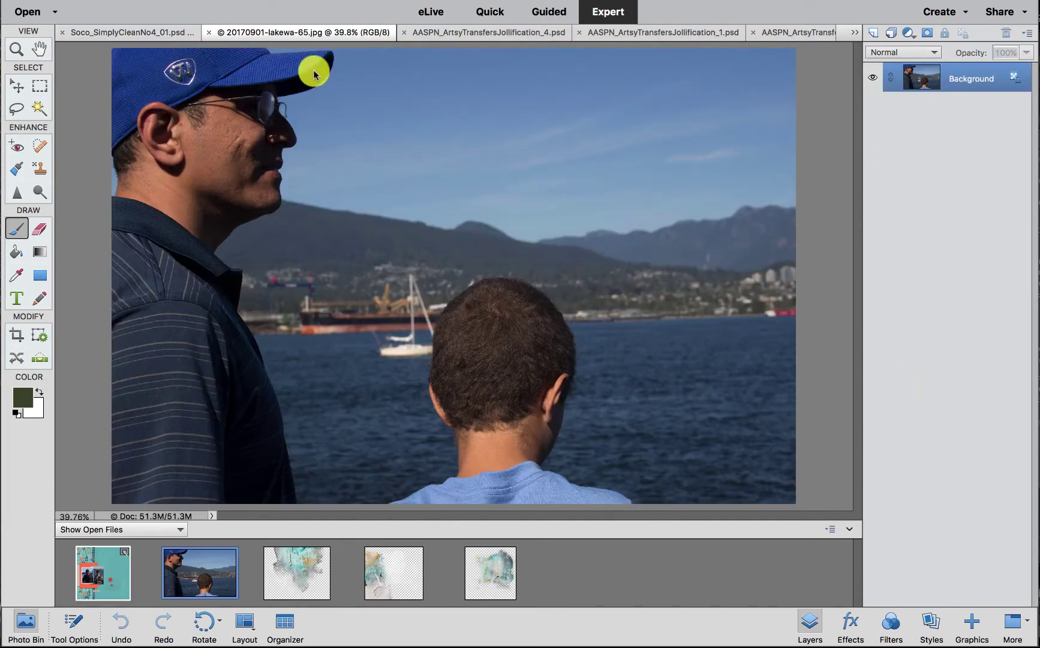
pyautogui.click(168, 31)
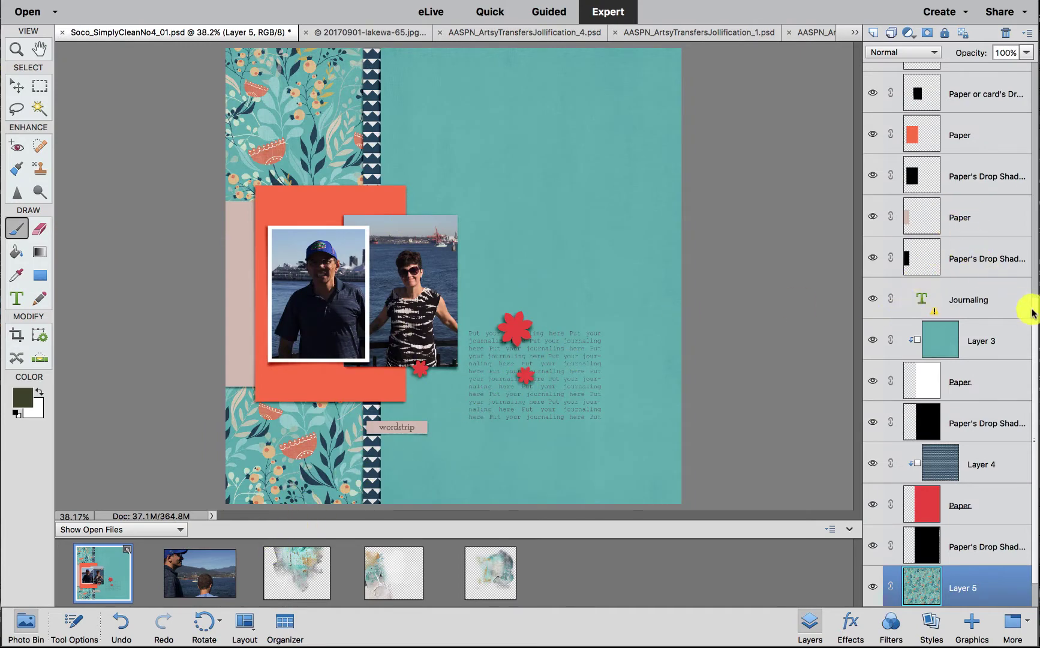
# Step: Show the layout's Title layer briefly to check it and hide it again
pyautogui.moveTo(1035, 311); pyautogui.dragTo(1033, 163)
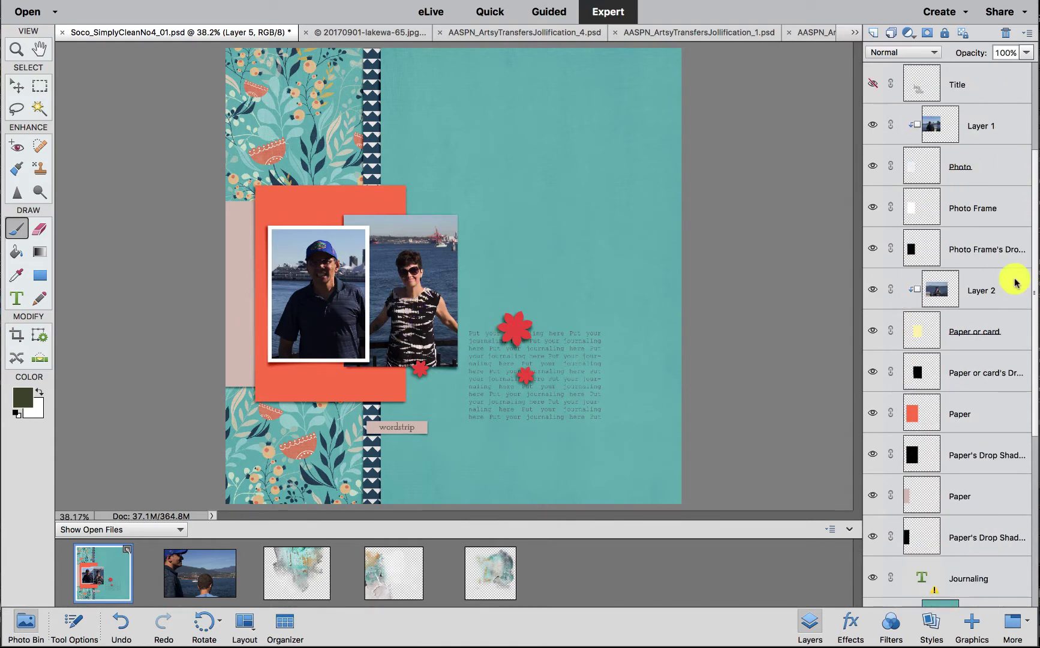
pyautogui.moveTo(1034, 324); pyautogui.dragTo(1035, 258)
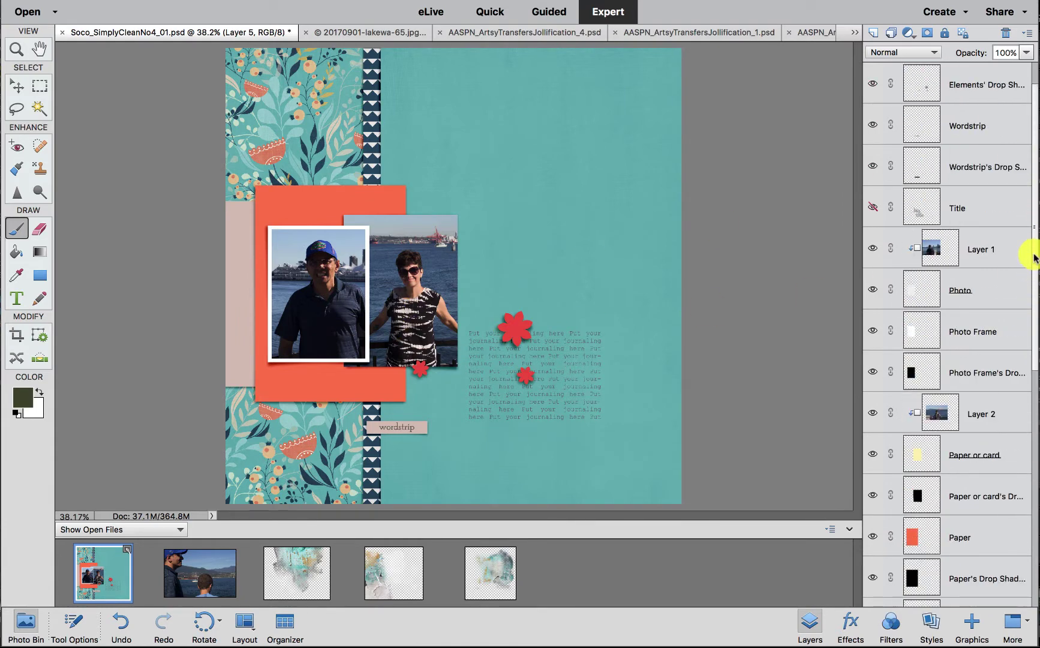
pyautogui.click(873, 208)
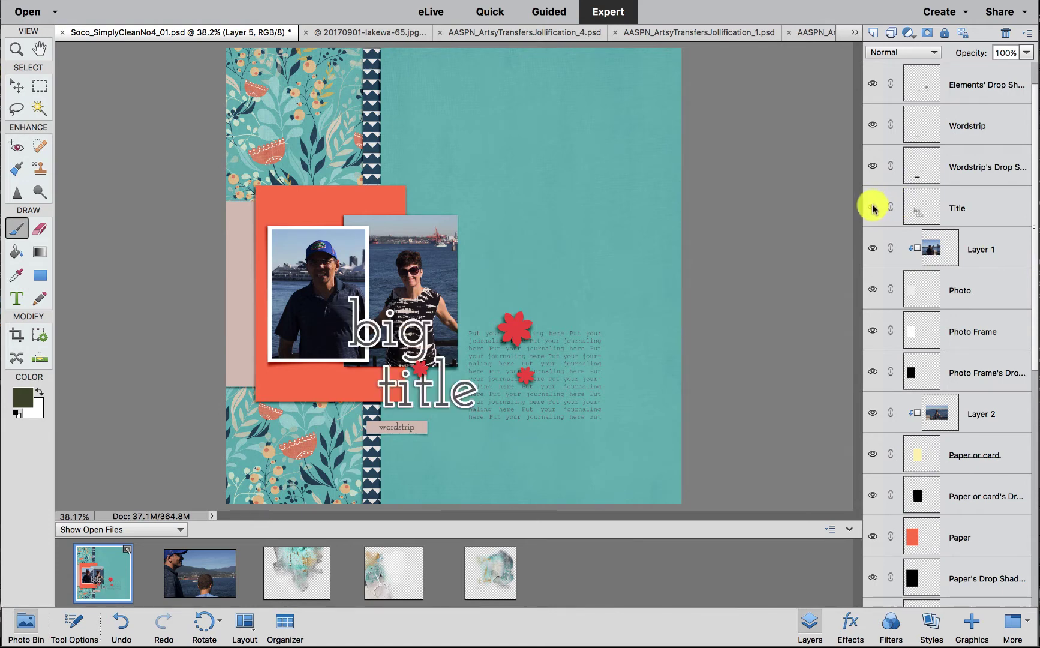
pyautogui.click(877, 208)
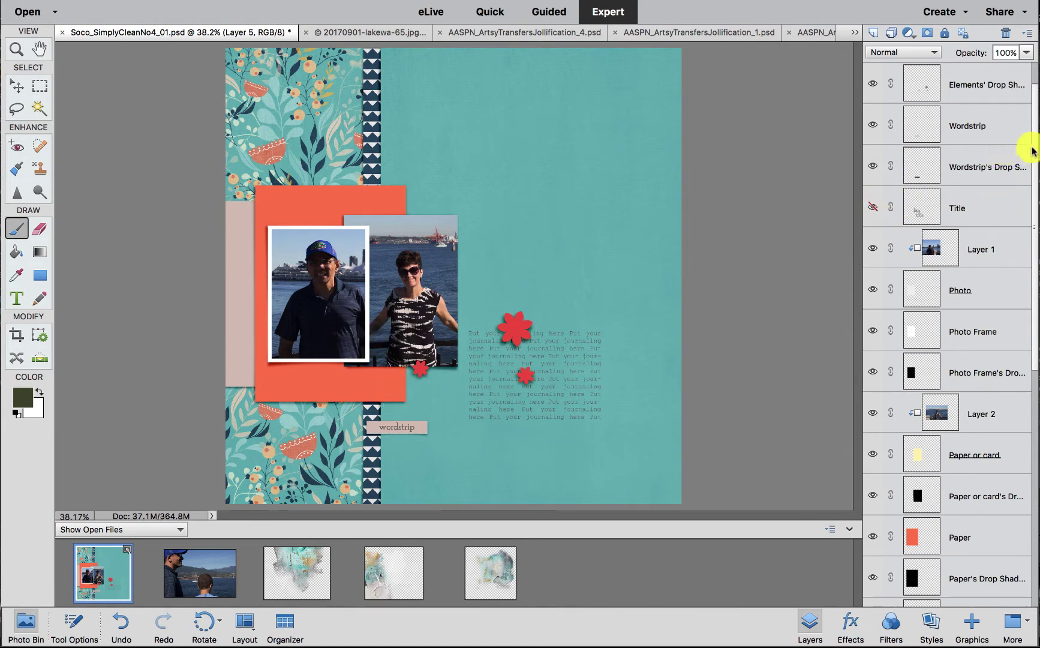
# Step: Hide the Elements layer and the Elements' Drop Shadow layer in the layout
pyautogui.moveTo(1033, 158); pyautogui.dragTo(1034, 130)
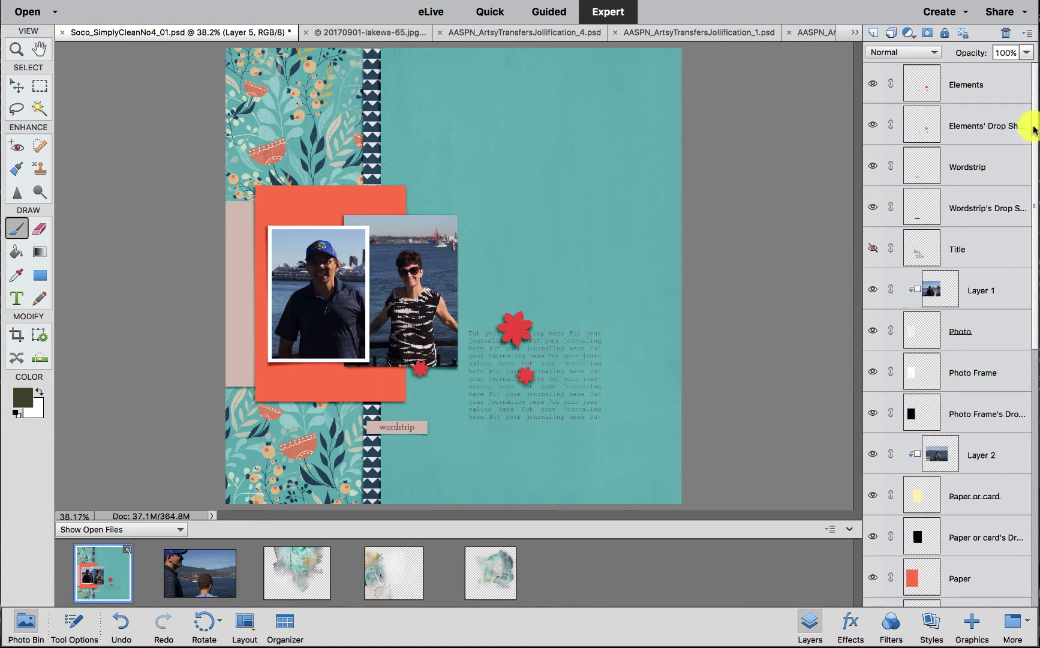
pyautogui.click(873, 83)
pyautogui.click(873, 125)
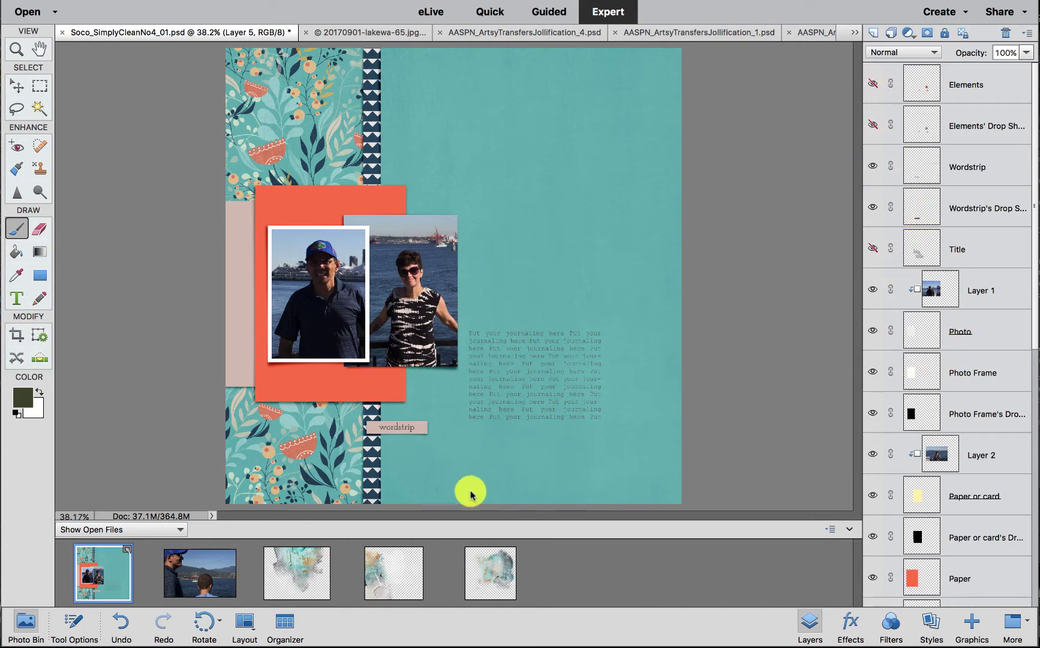
# Step: Activate the Brush tool and look through the AASPN_AnnaBlendzArtsy8 brush set to its last brush
pyautogui.click(23, 228)
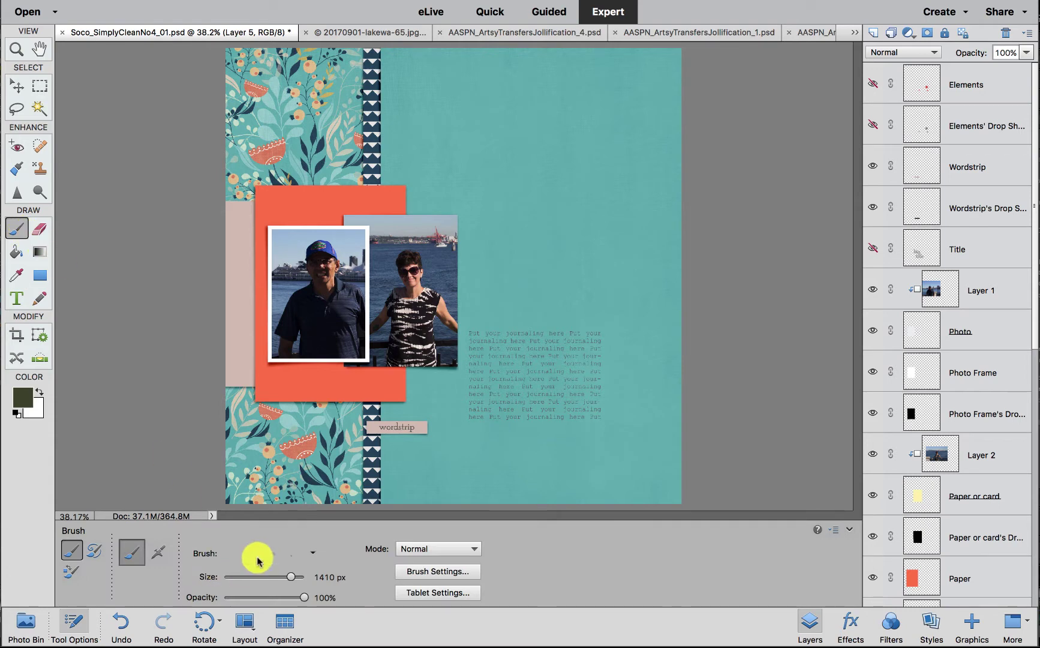
pyautogui.click(317, 550)
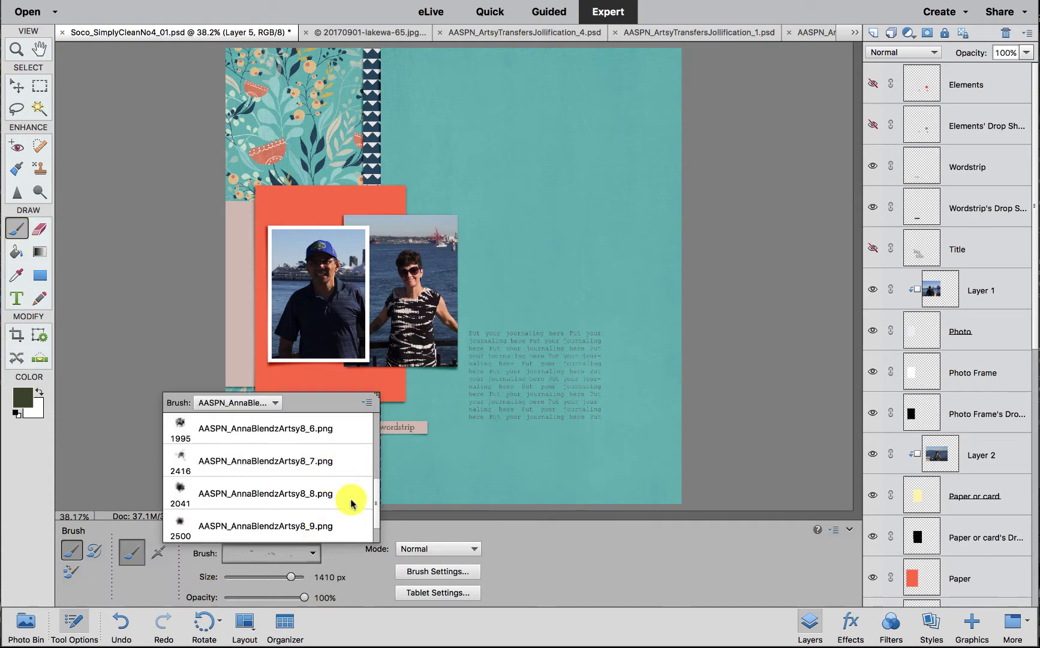
pyautogui.moveTo(372, 495)
pyautogui.mouseDown()
pyautogui.moveTo(371, 408)
pyautogui.moveTo(372, 519)
pyautogui.mouseUp()
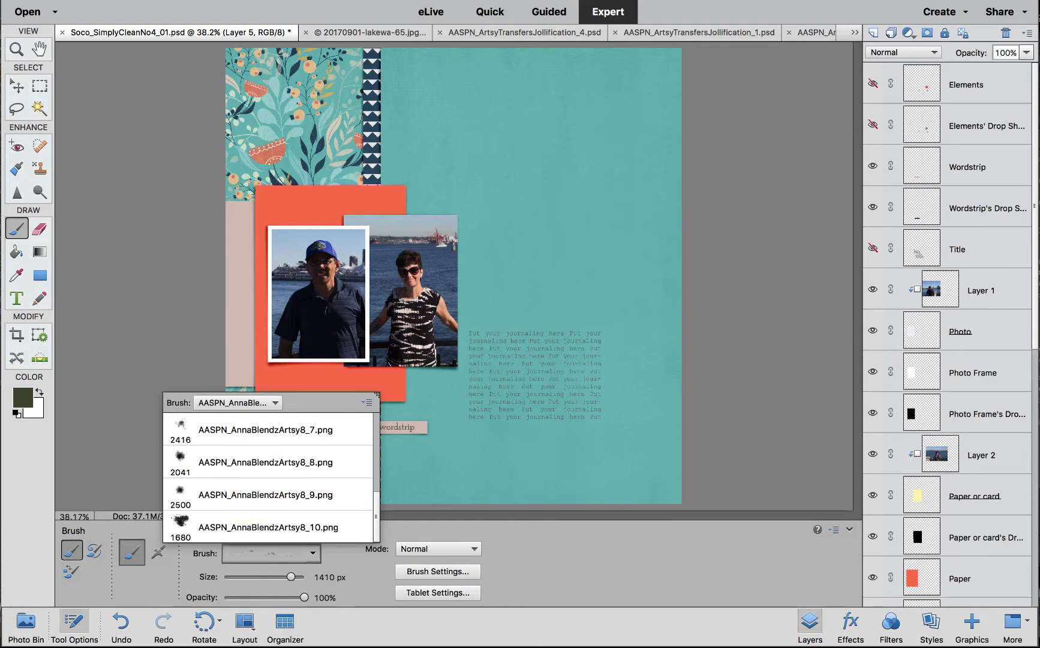
# Step: Select Layer 3, the clipped teal paper, in the Soco_SimplyCleanNo4_01.psd layout after a look at the 20170901-lakewa-65.jpg photo
pyautogui.click(403, 32)
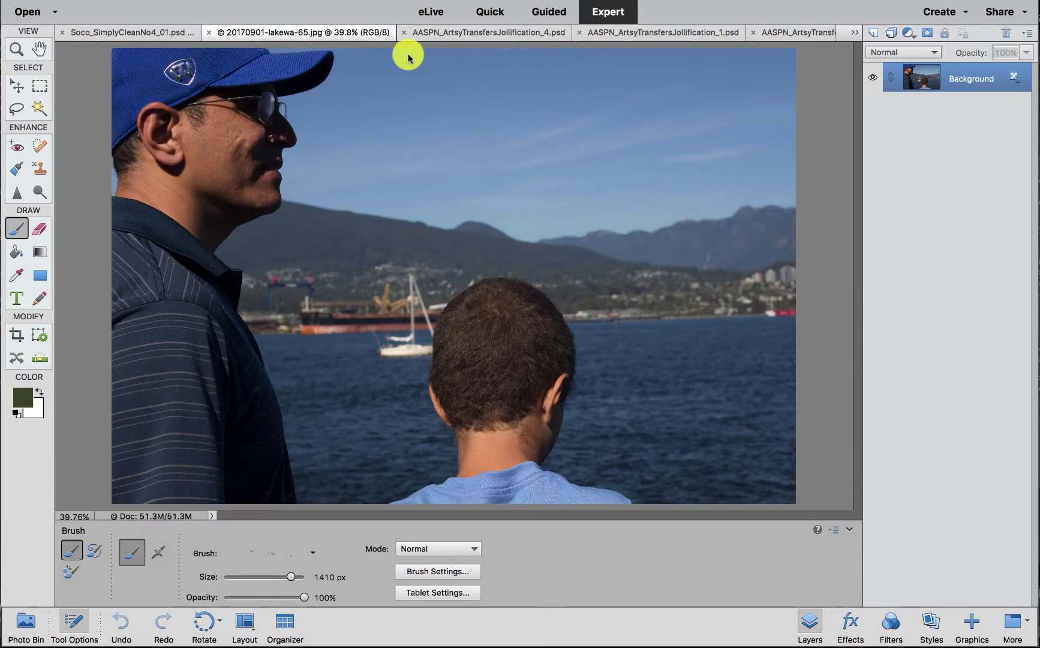
pyautogui.click(158, 35)
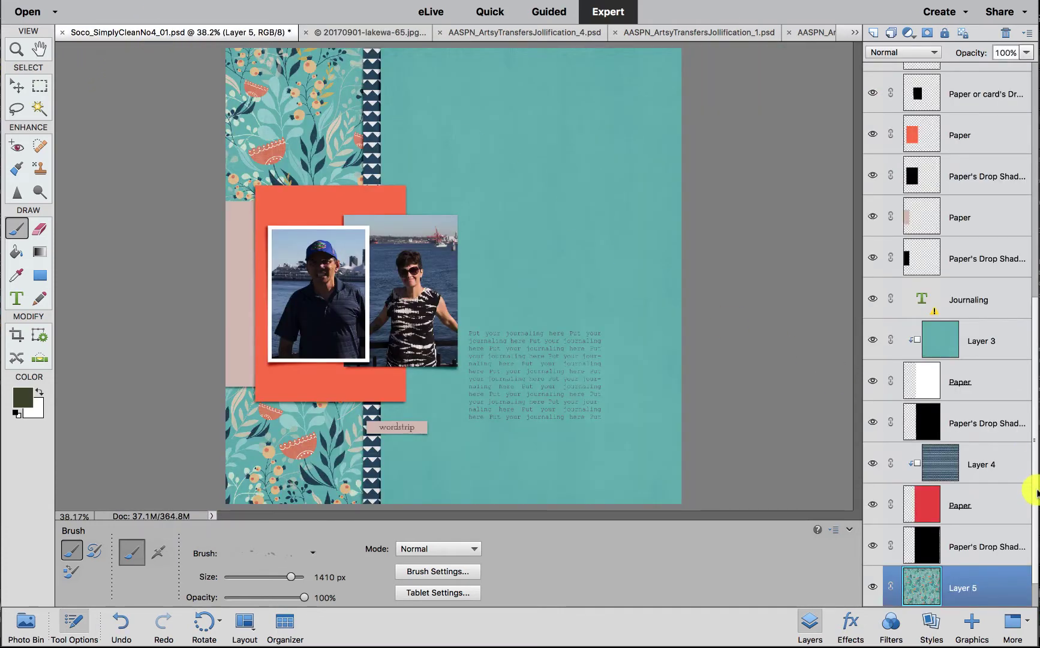
pyautogui.scroll(-1, 1035, 493)
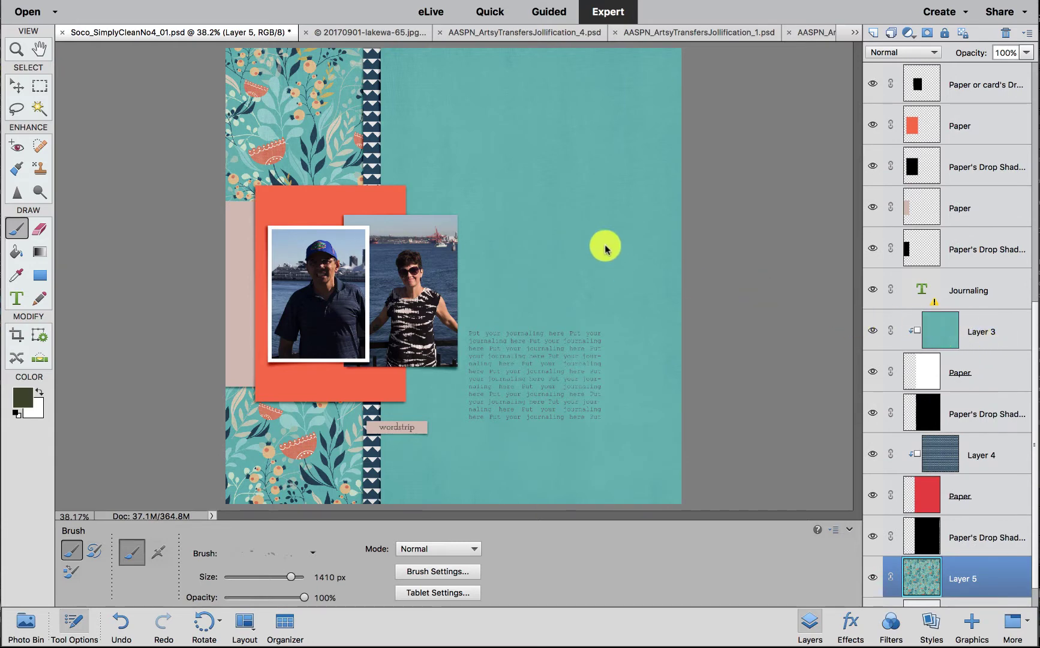
pyautogui.click(984, 329)
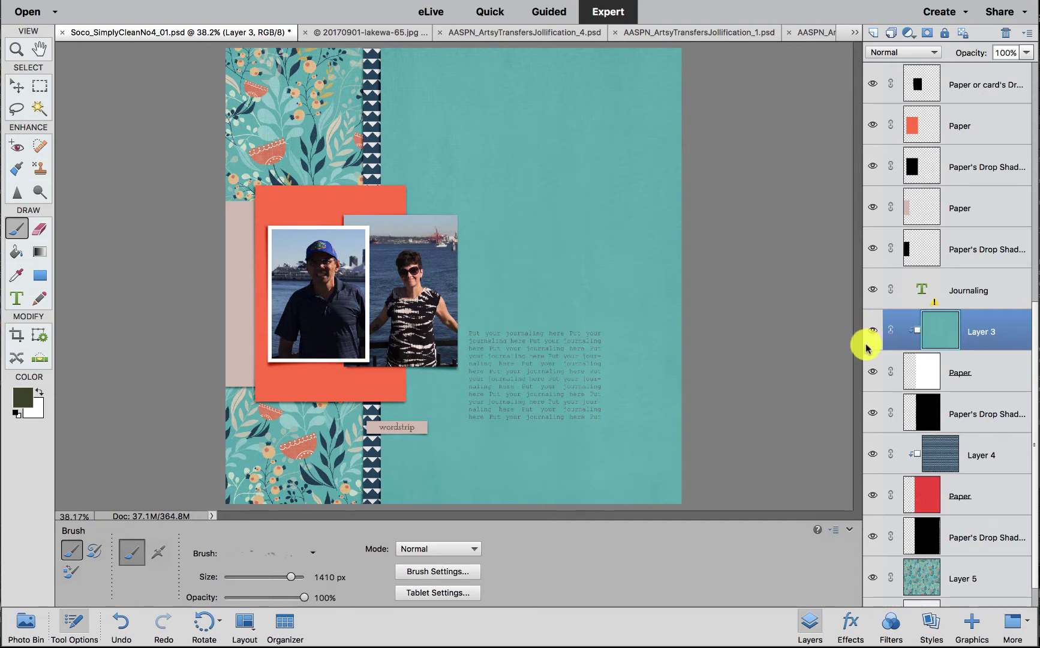
# Step: Review the 20170901-lakewa-65.jpg photo, the page layout and the AASPN_ArtsyTransfersJollification_4.psd transfer
pyautogui.click(367, 33)
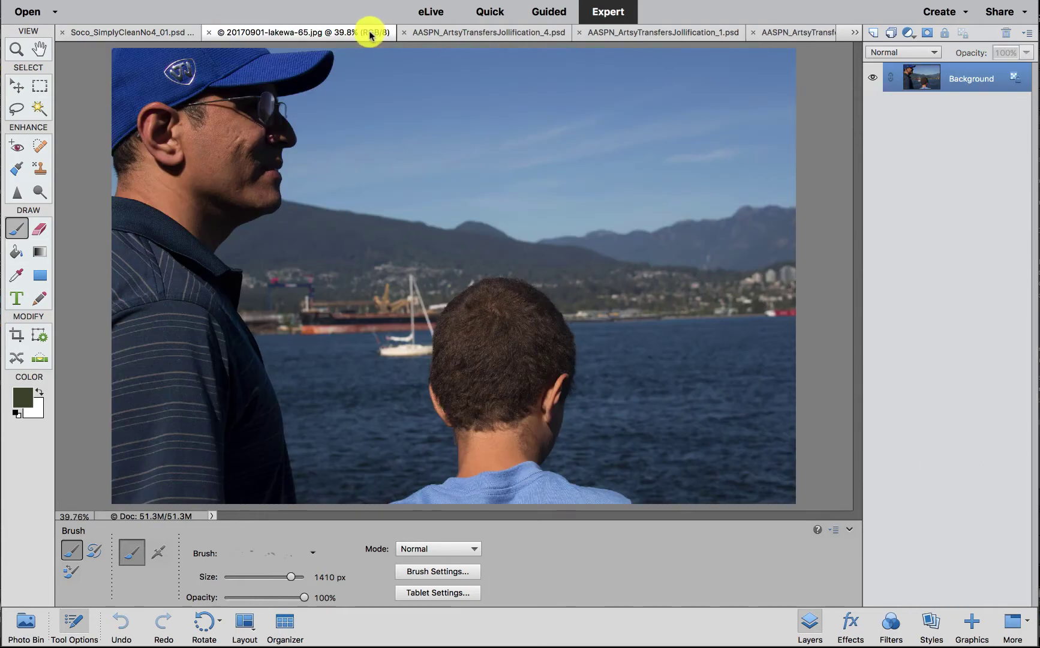
pyautogui.click(134, 33)
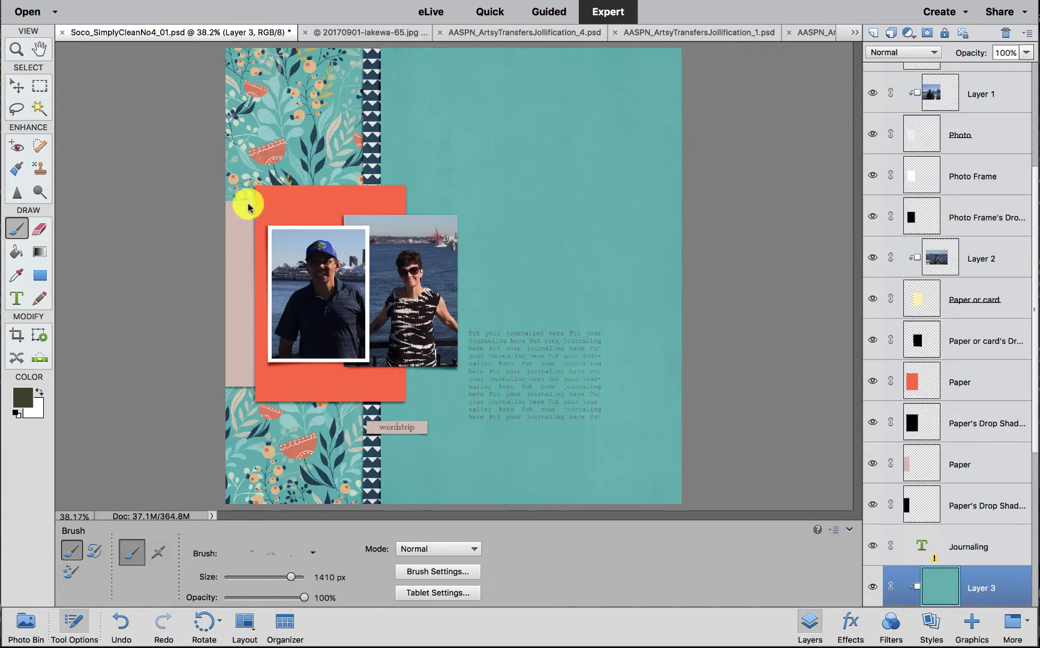
pyautogui.click(451, 33)
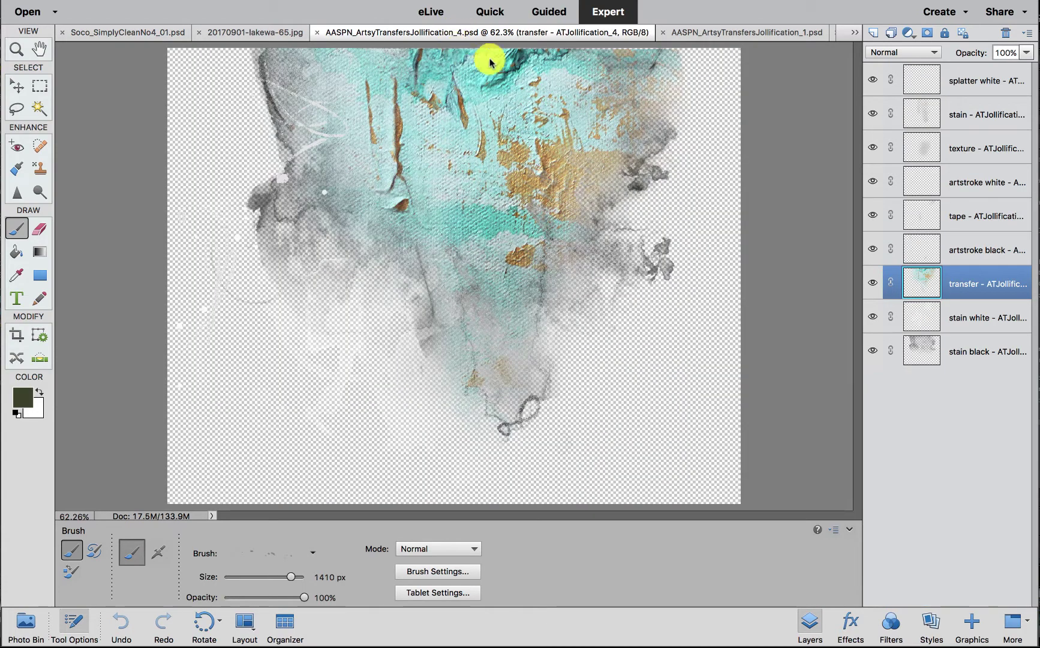
# Step: Hide the stain, stain white, stain black and artstroke black layers in AASPN_ArtsyTransfersJollification_1.psd
pyautogui.click(699, 32)
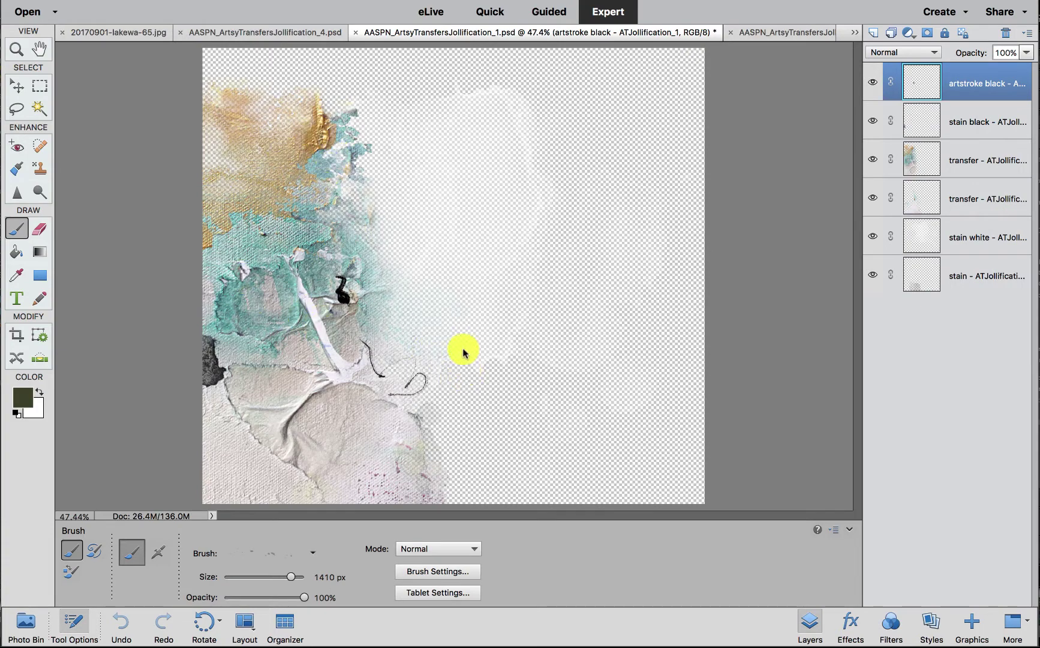
pyautogui.moveTo(872, 274); pyautogui.dragTo(872, 235)
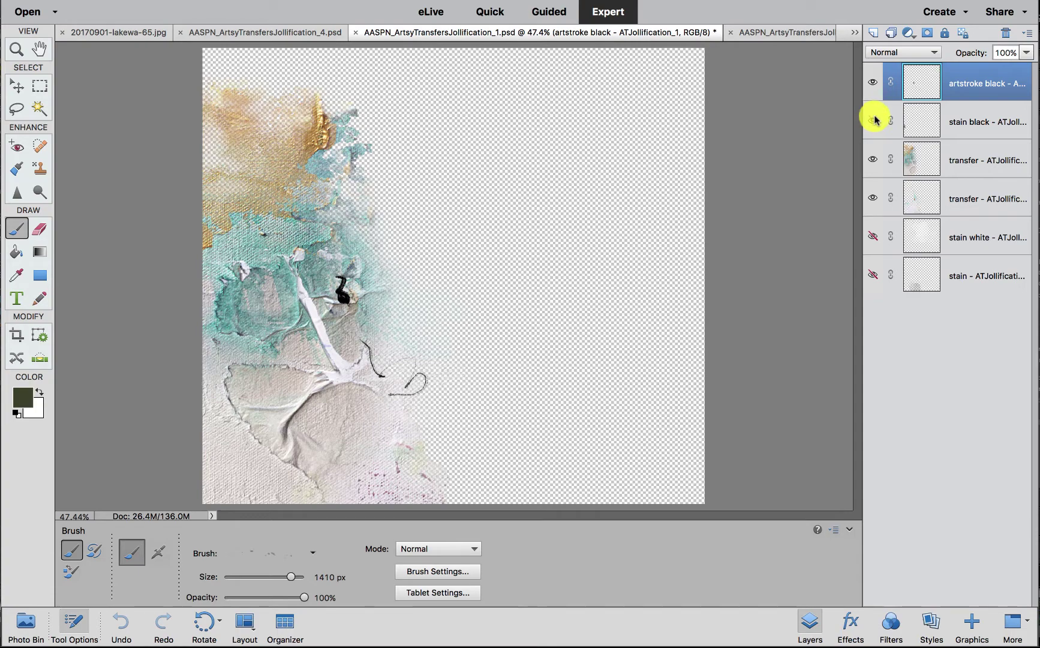
pyautogui.click(869, 82)
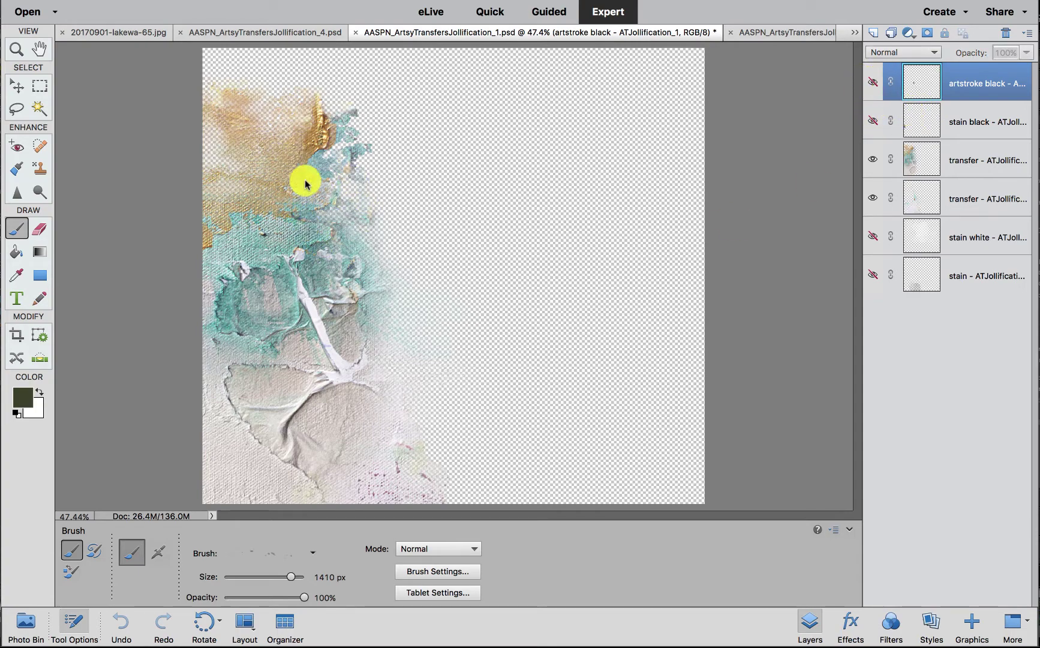
# Step: Place the AASPN_ArtsyTransfersJollification_1.psd transfer in the Soco_SimplyCleanNo4_01.psd layout and stack its layer directly above Layer 5
pyautogui.click(17, 86)
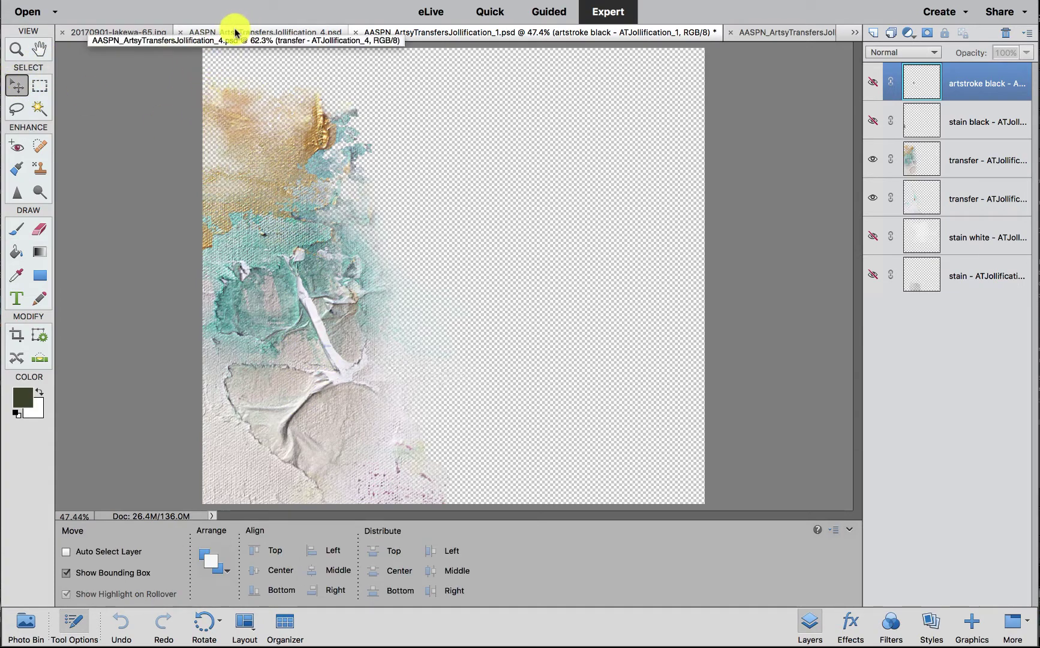
pyautogui.click(32, 619)
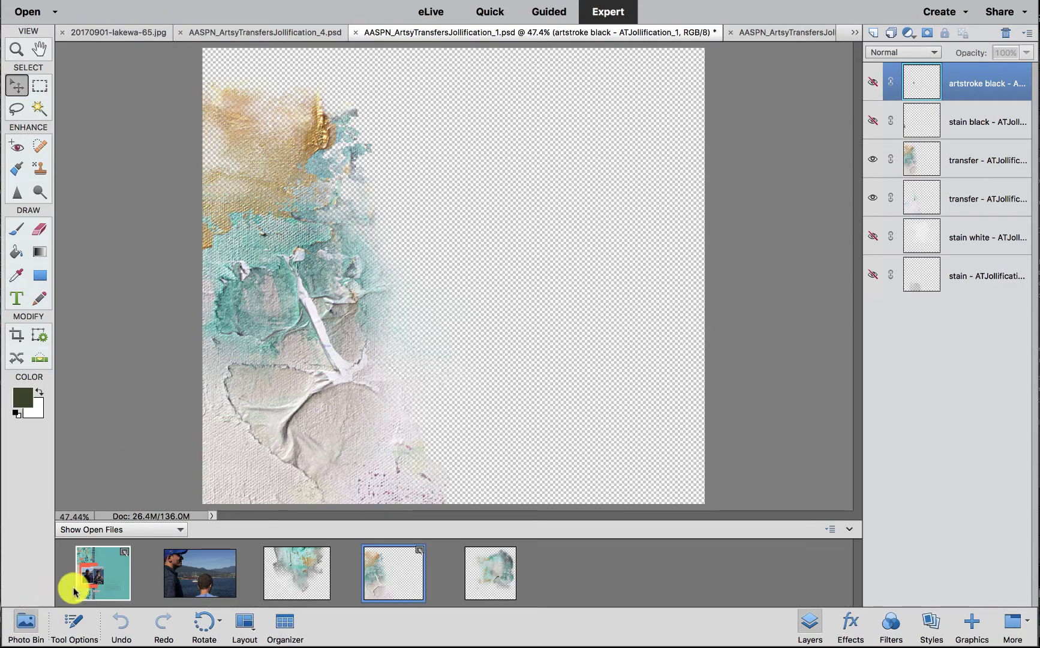
pyautogui.click(109, 581)
pyautogui.click(378, 579)
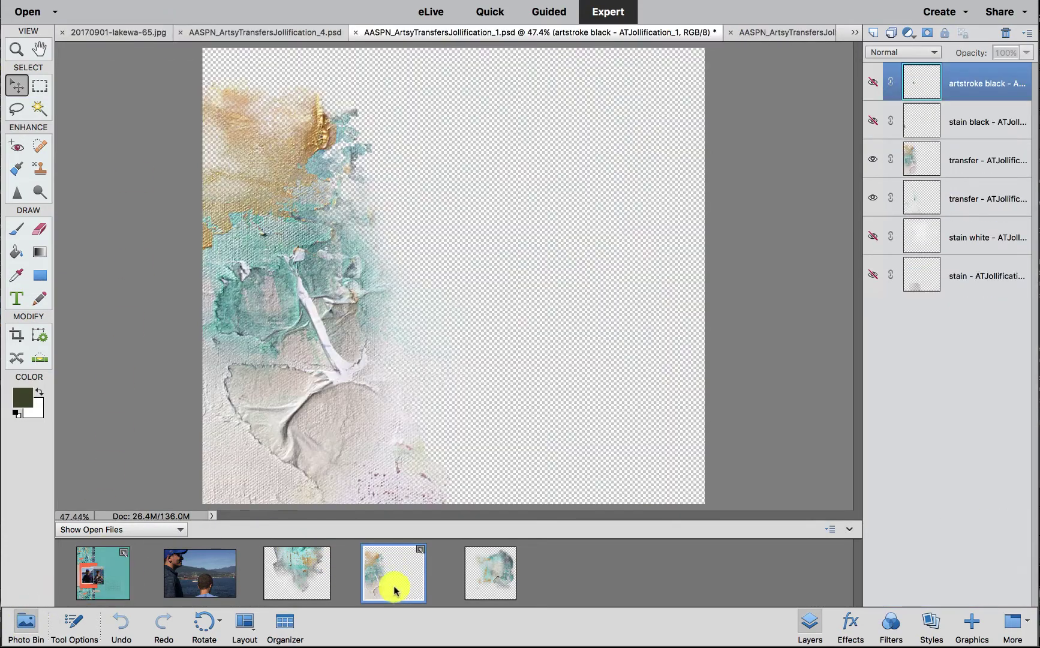
pyautogui.click(102, 573)
pyautogui.moveTo(376, 574); pyautogui.dragTo(336, 336)
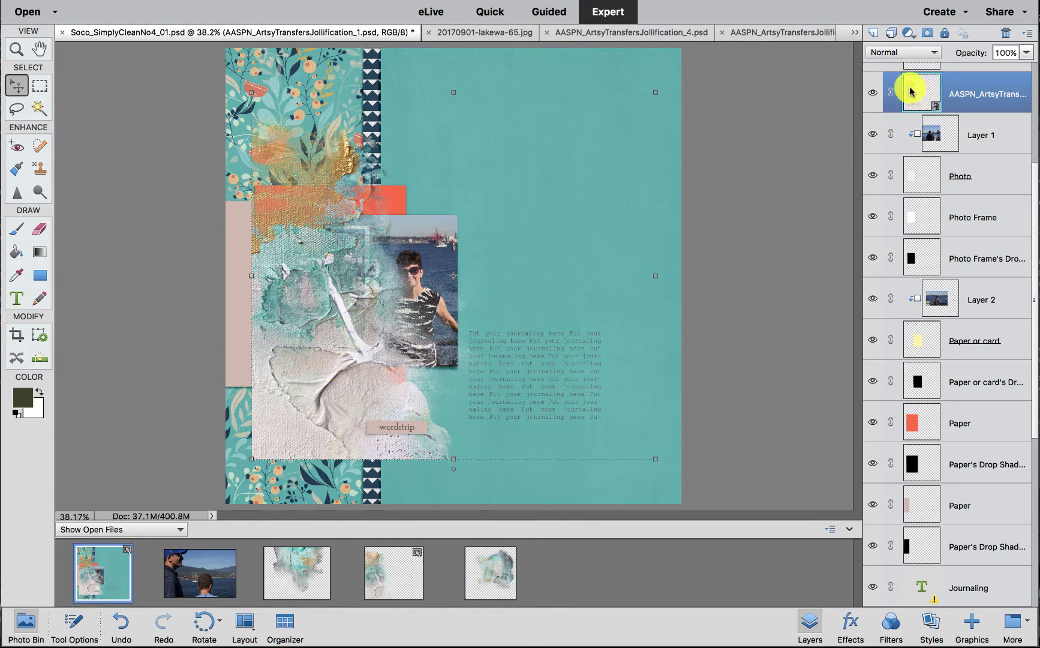
pyautogui.moveTo(919, 91); pyautogui.dragTo(910, 515)
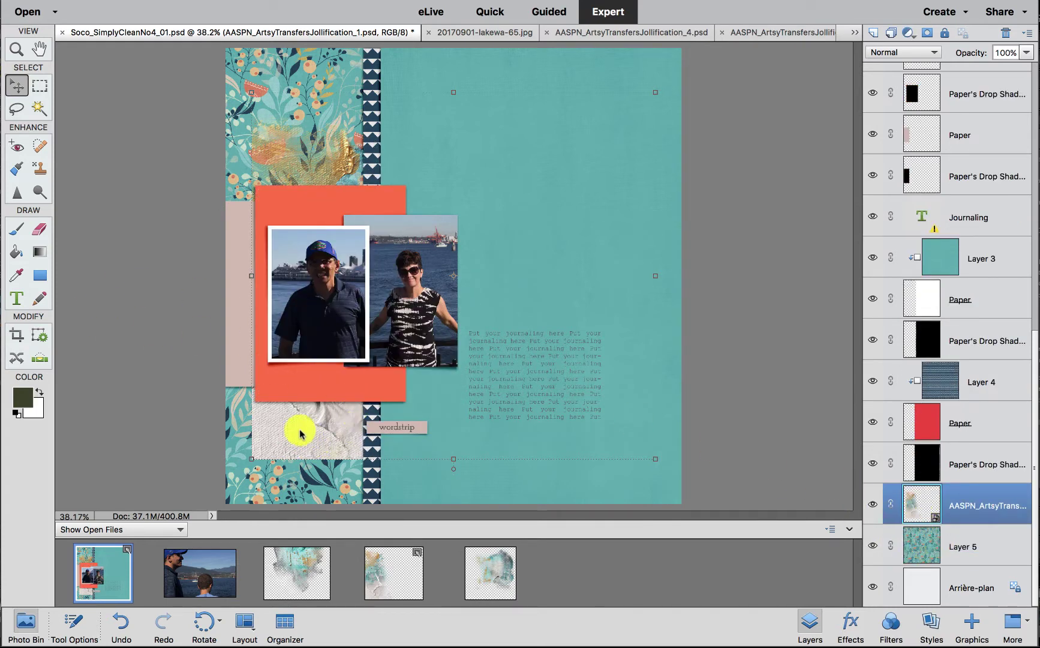
# Step: Shift the transfer artwork into the page's lower-left corner and hide the pink Paper layer with its drop shadow
pyautogui.moveTo(300, 433); pyautogui.dragTo(265, 510)
pyautogui.click(873, 136)
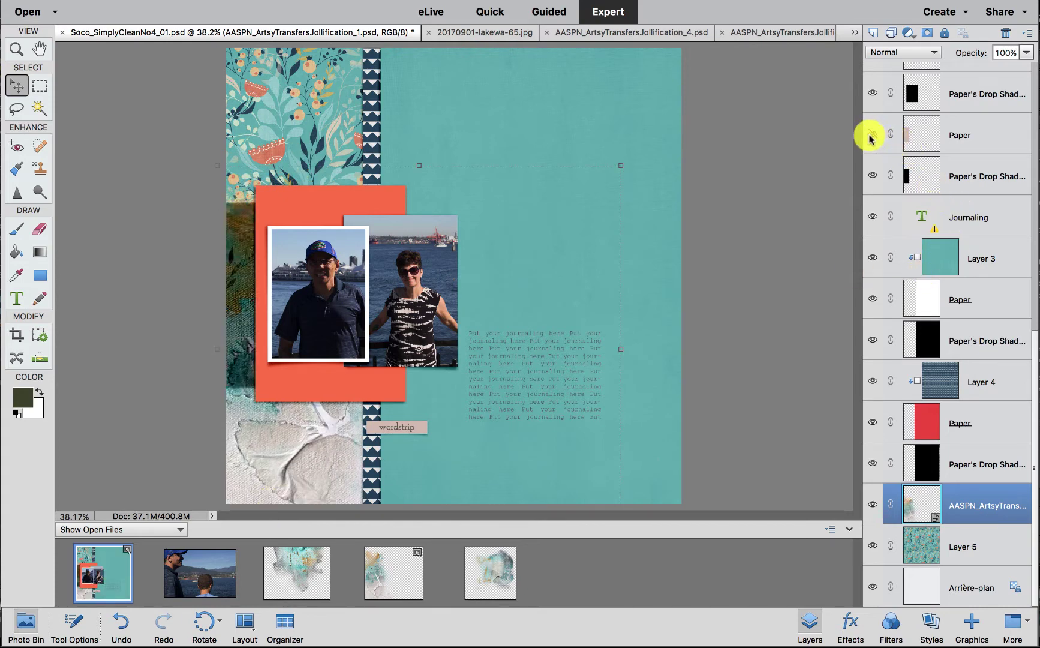
pyautogui.click(873, 175)
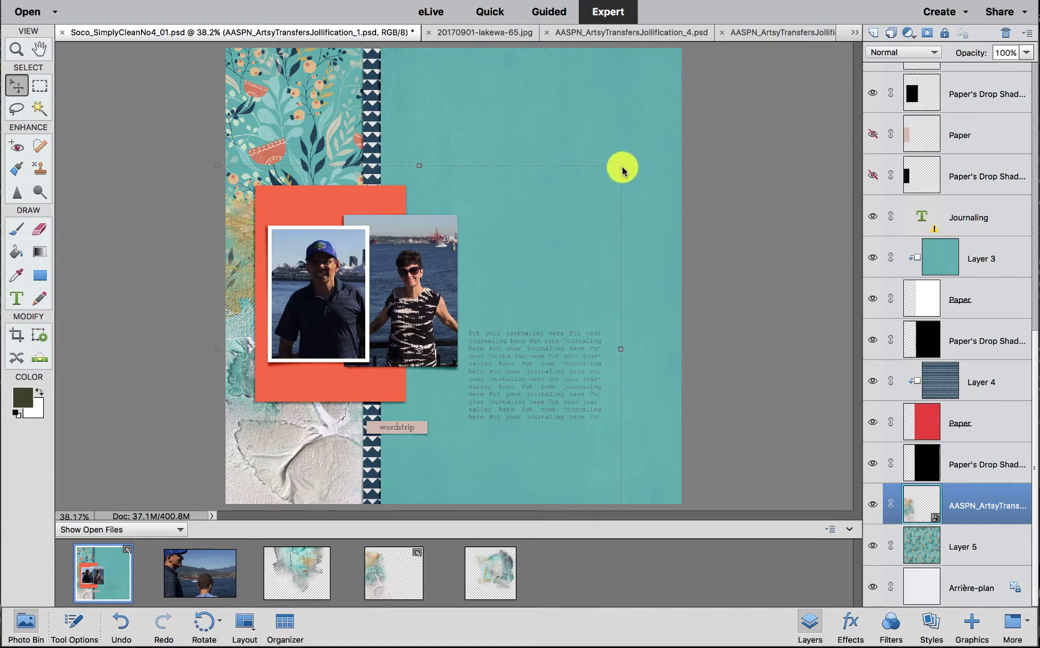
# Step: Scale the transfer artwork proportionally to about 61% and fit it into the page's lower-left corner
pyautogui.moveTo(622, 171); pyautogui.dragTo(434, 335)
pyautogui.moveTo(270, 453)
pyautogui.mouseDown()
pyautogui.moveTo(262, 406)
pyautogui.moveTo(262, 438)
pyautogui.mouseUp()
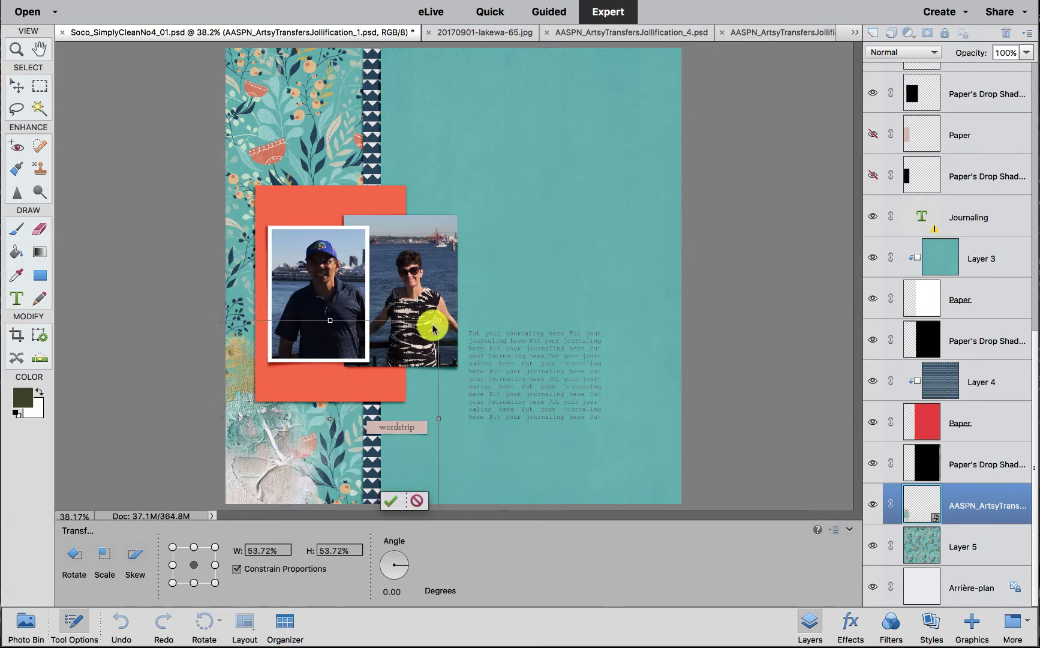
pyautogui.moveTo(437, 326); pyautogui.dragTo(449, 305)
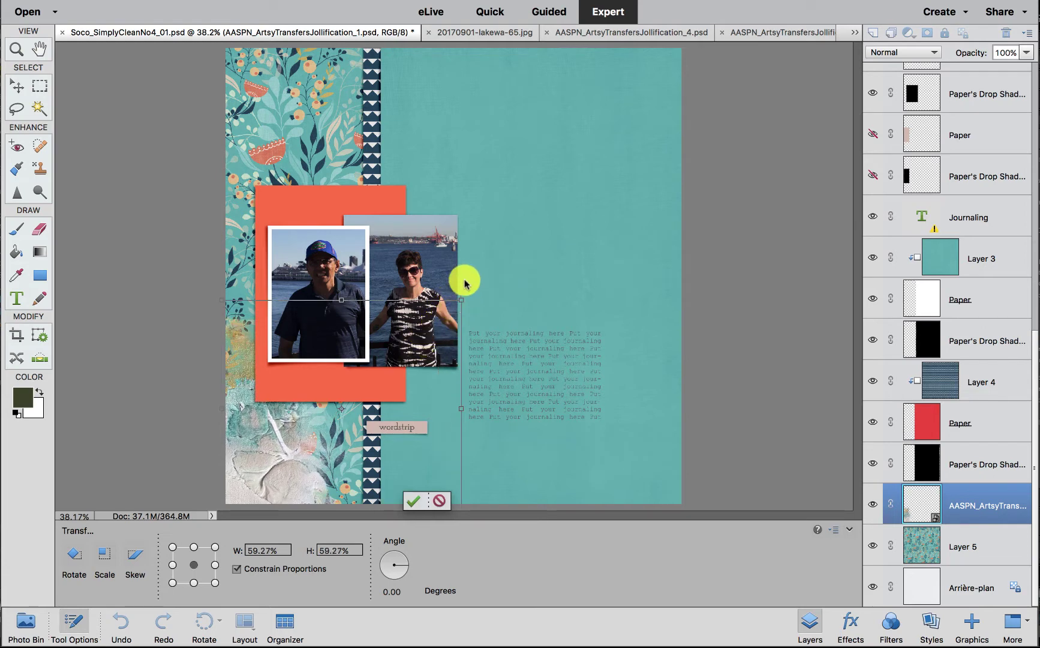
pyautogui.moveTo(462, 299); pyautogui.dragTo(469, 293)
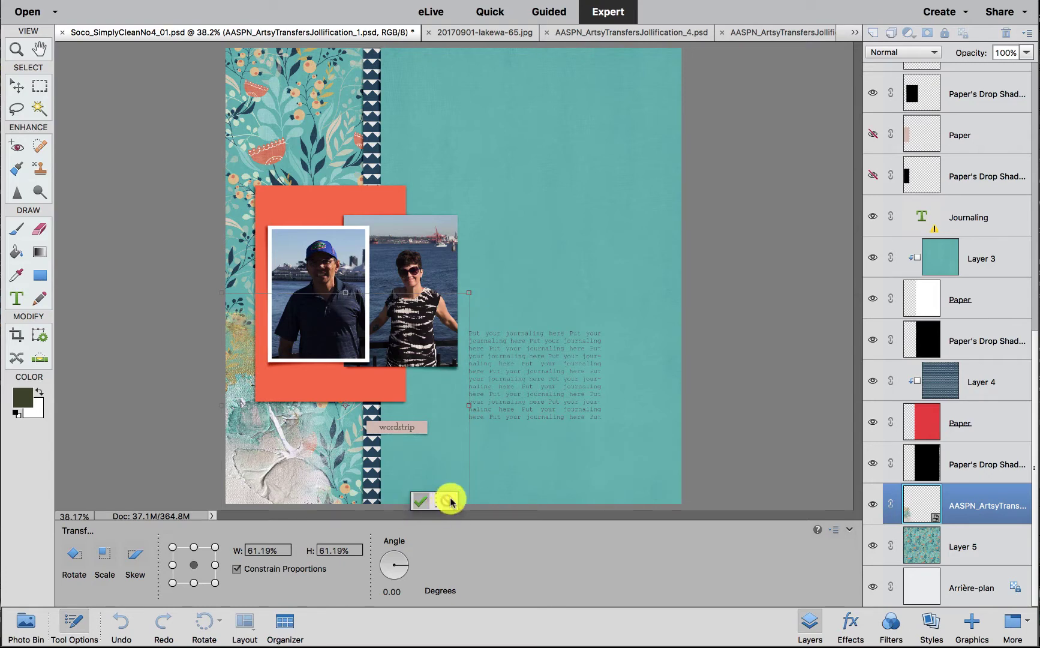
pyautogui.click(422, 500)
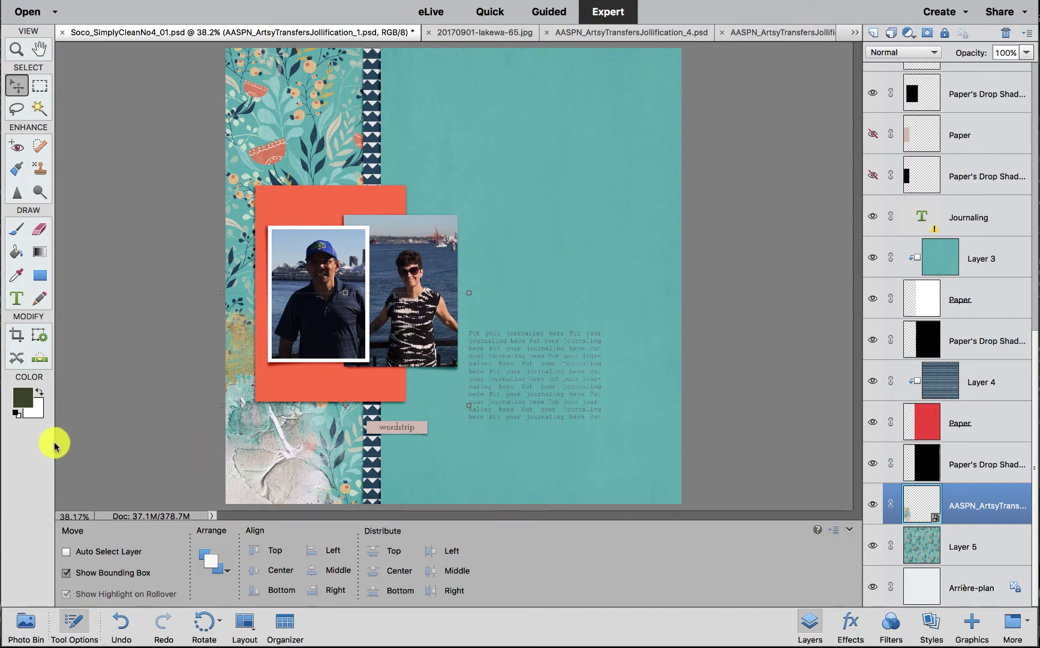
# Step: Add the 20170901-lakewa-65.jpg photo above Layer 3 and scale it to about 66% wide and 69% high over the teal paper
pyautogui.click(26, 626)
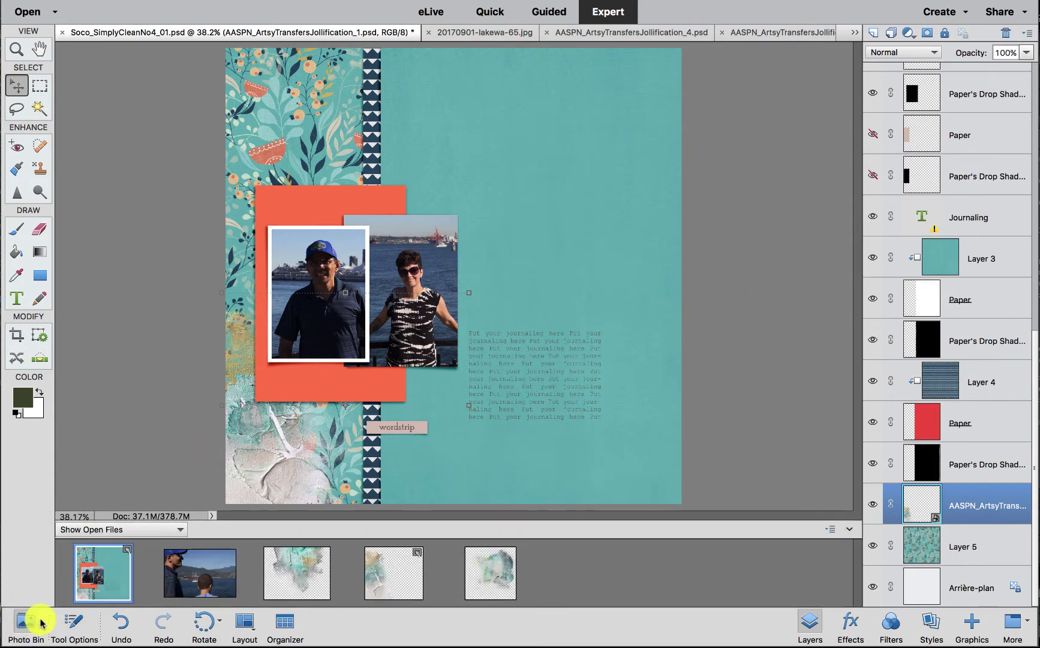
pyautogui.moveTo(209, 578); pyautogui.dragTo(520, 239)
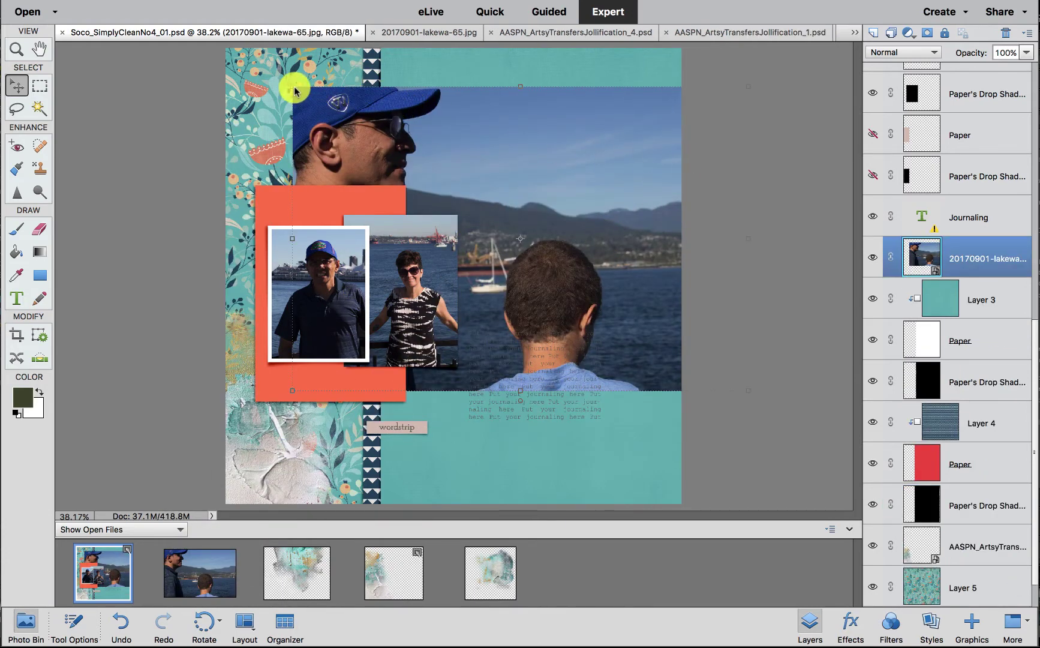
pyautogui.moveTo(293, 86); pyautogui.dragTo(367, 136)
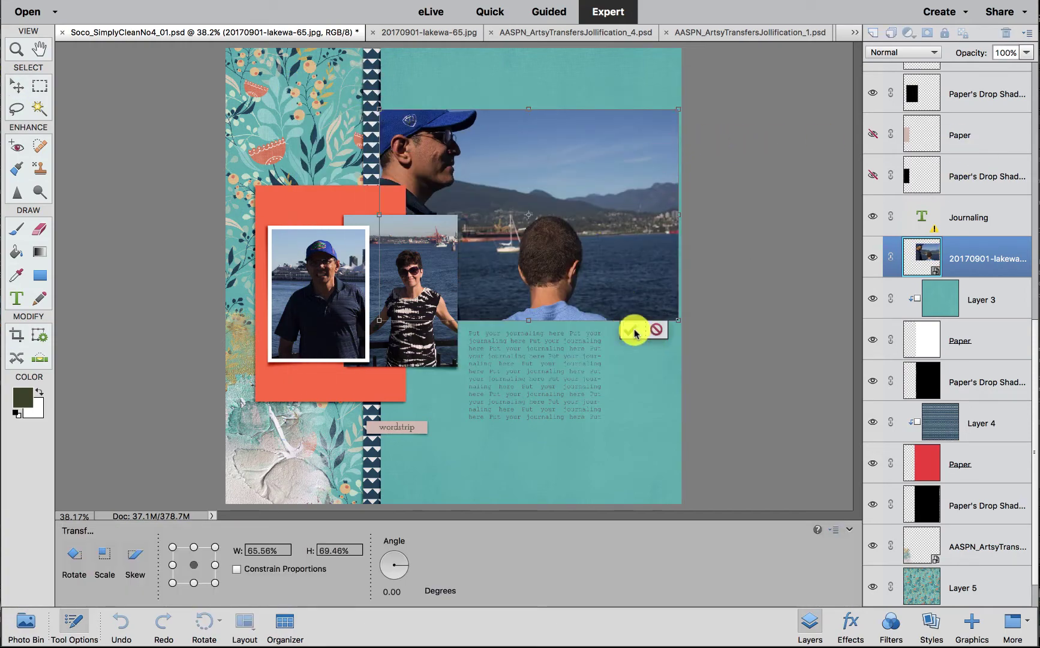
pyautogui.click(634, 332)
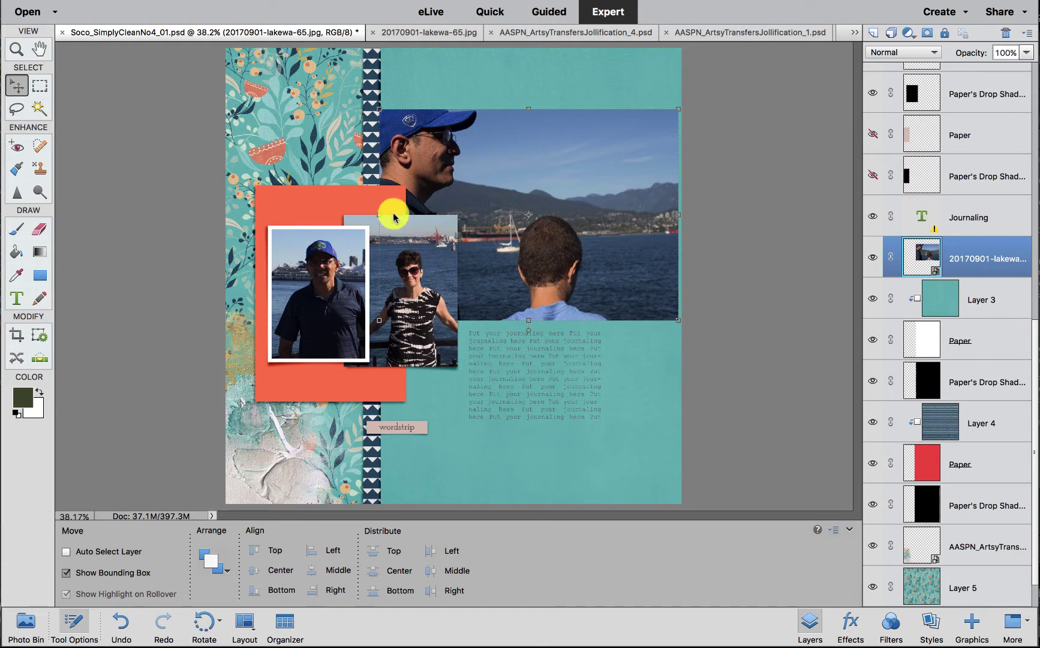
# Step: Scale the orange Paper with its linked shadow to about 92.5% and shift it slightly down and left behind the photos
pyautogui.scroll(-1, 1032, 333)
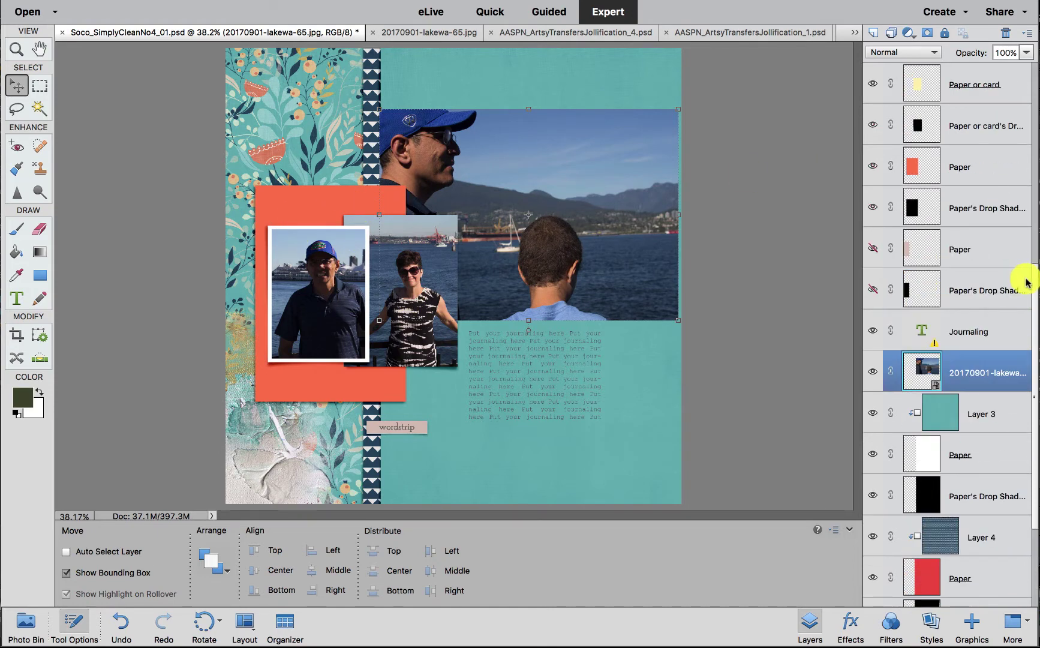
pyautogui.scroll(5, 1030, 312)
pyautogui.click(938, 168)
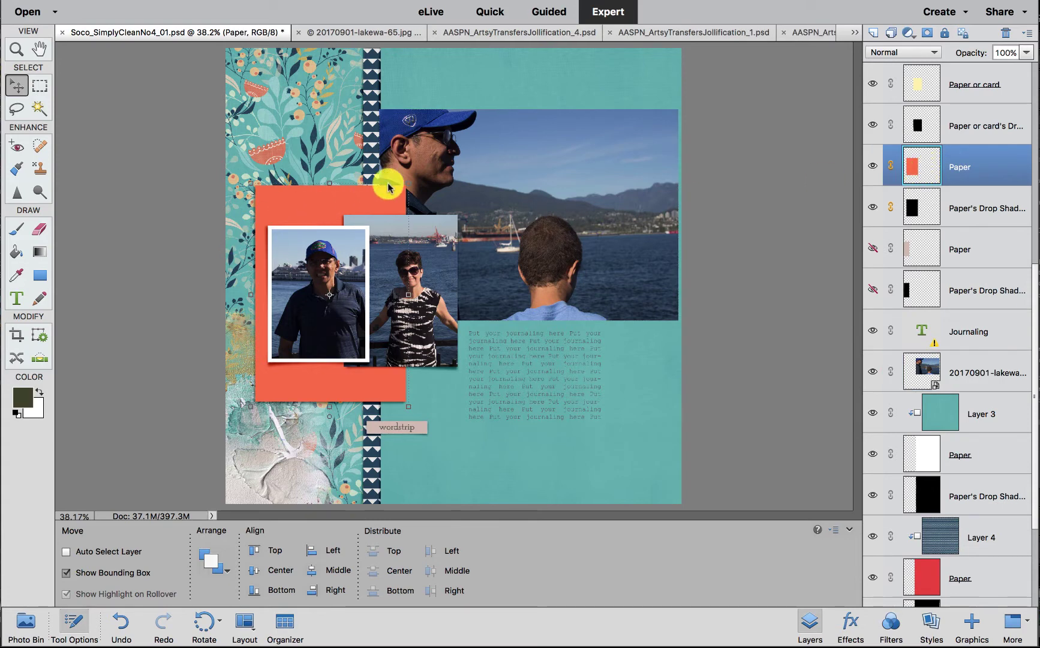
pyautogui.moveTo(406, 186); pyautogui.dragTo(401, 194)
pyautogui.moveTo(402, 409); pyautogui.dragTo(398, 400)
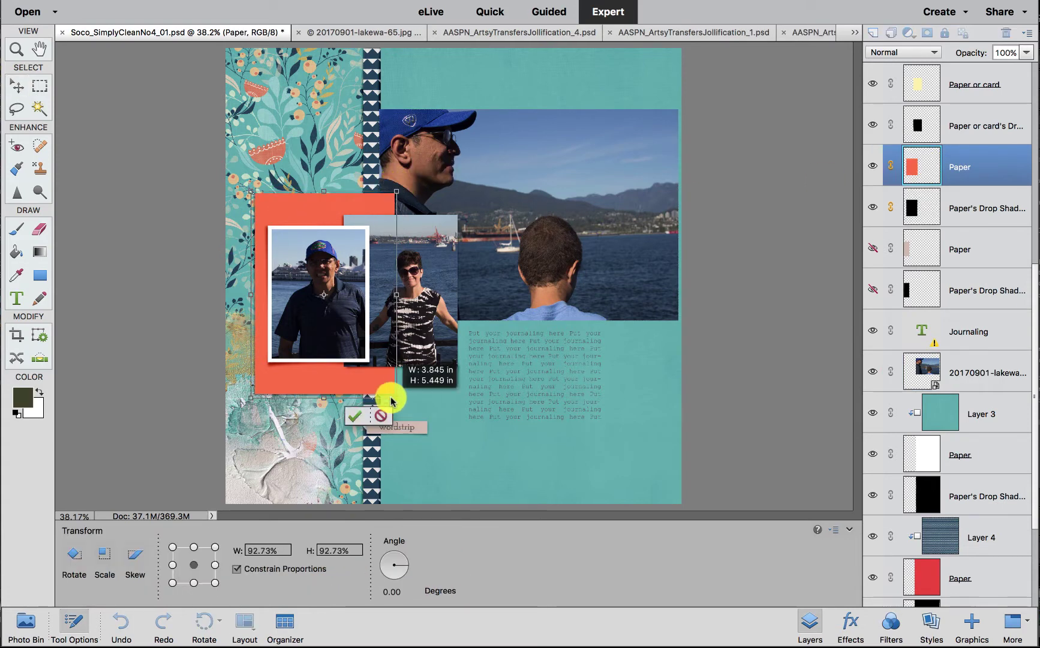
pyautogui.moveTo(335, 212); pyautogui.dragTo(334, 217)
pyautogui.click(347, 430)
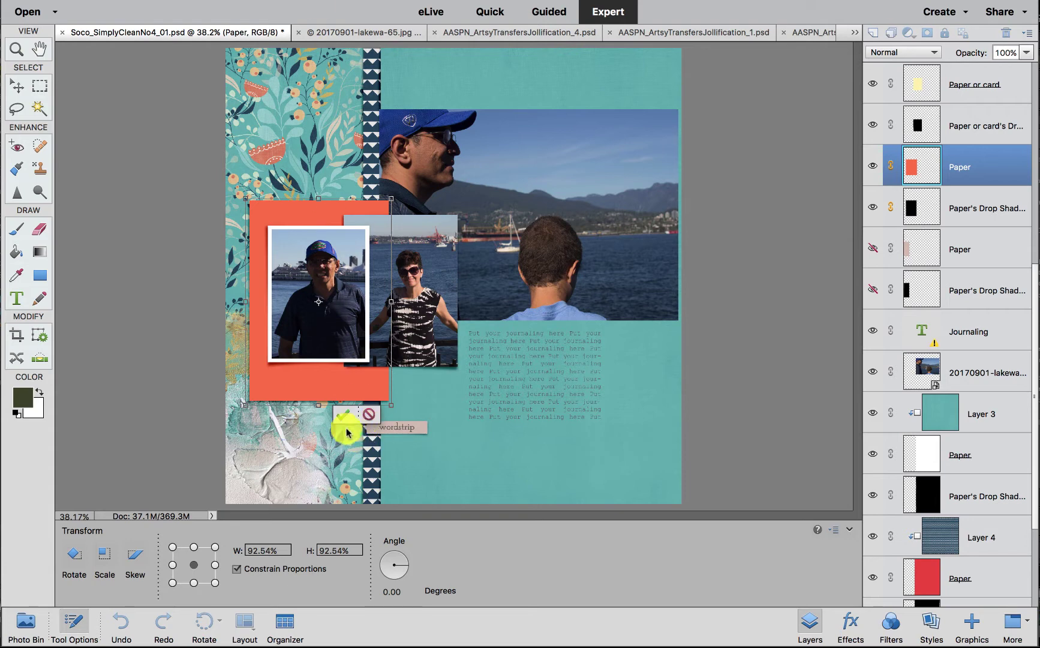
pyautogui.click(340, 415)
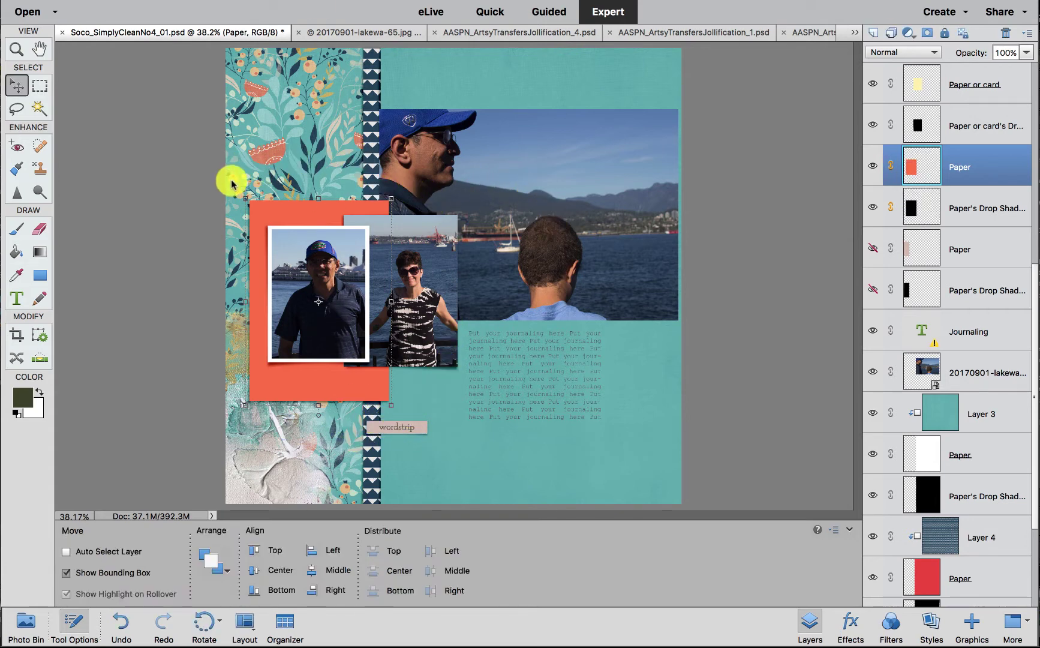
# Step: Move the 20170901-lakewa-65.jpg photo slightly left so it overlaps the patterned strip
pyautogui.click(942, 364)
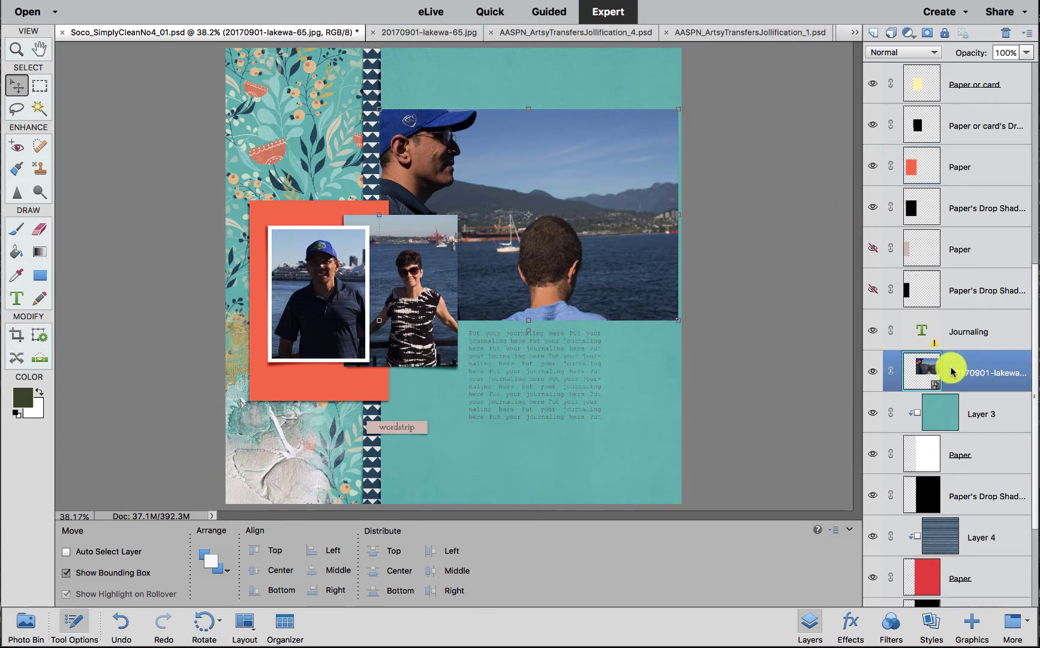
pyautogui.moveTo(523, 181); pyautogui.dragTo(494, 179)
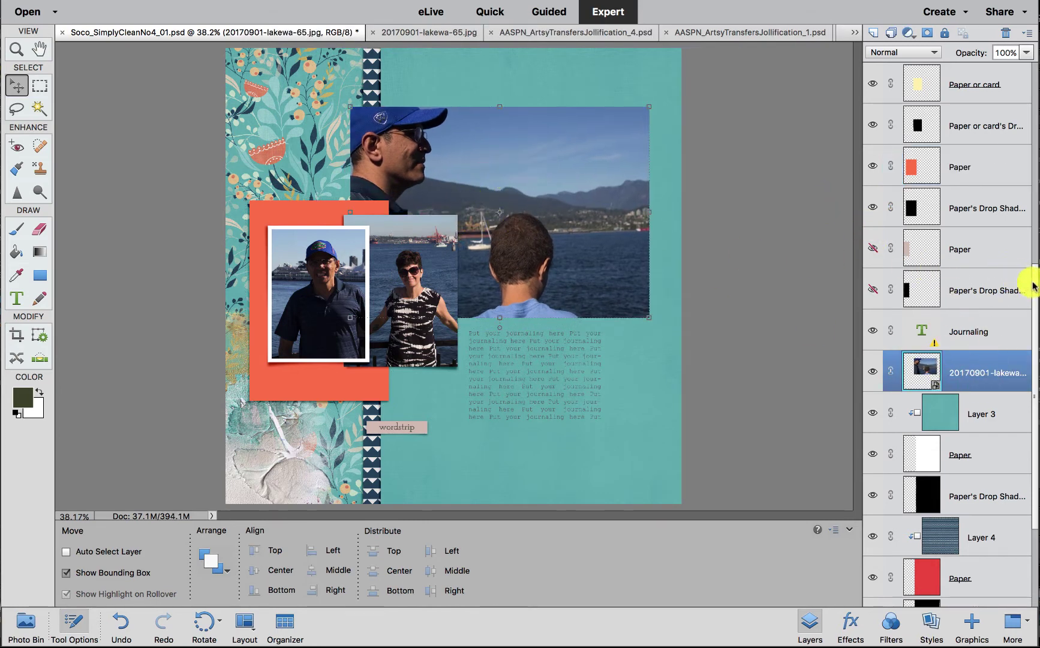
# Step: Move Layer 2, its Paper or card clipping mask and the card's drop shadow together down the page, uncovering more of the large photo
pyautogui.scroll(-3, 1029, 282)
pyautogui.scroll(4, 1017, 267)
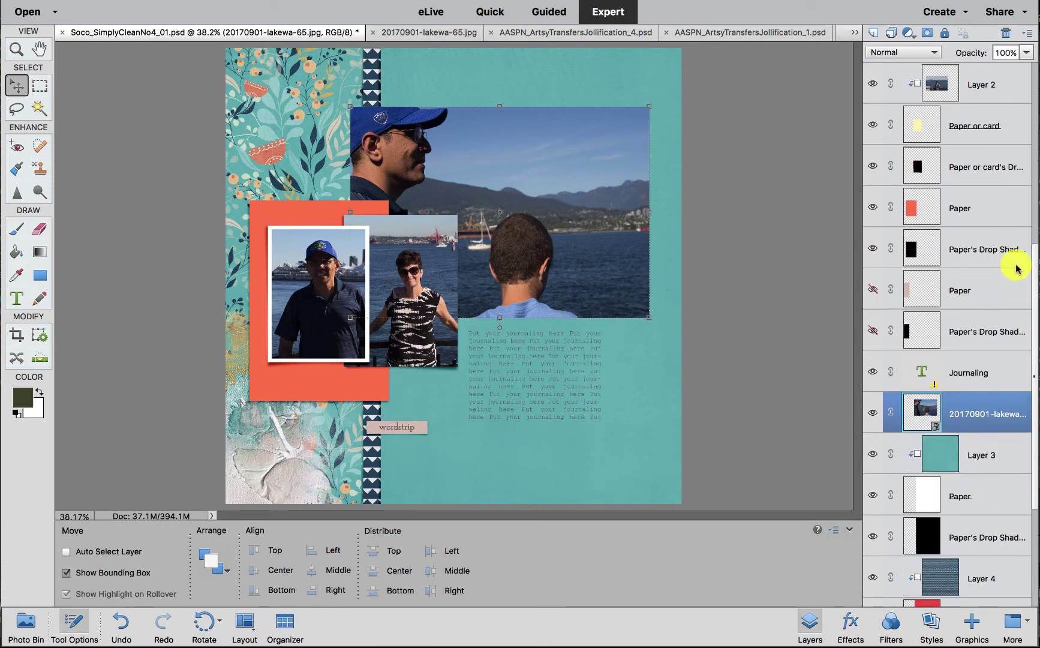
pyautogui.scroll(3, 1017, 268)
pyautogui.click(1012, 206)
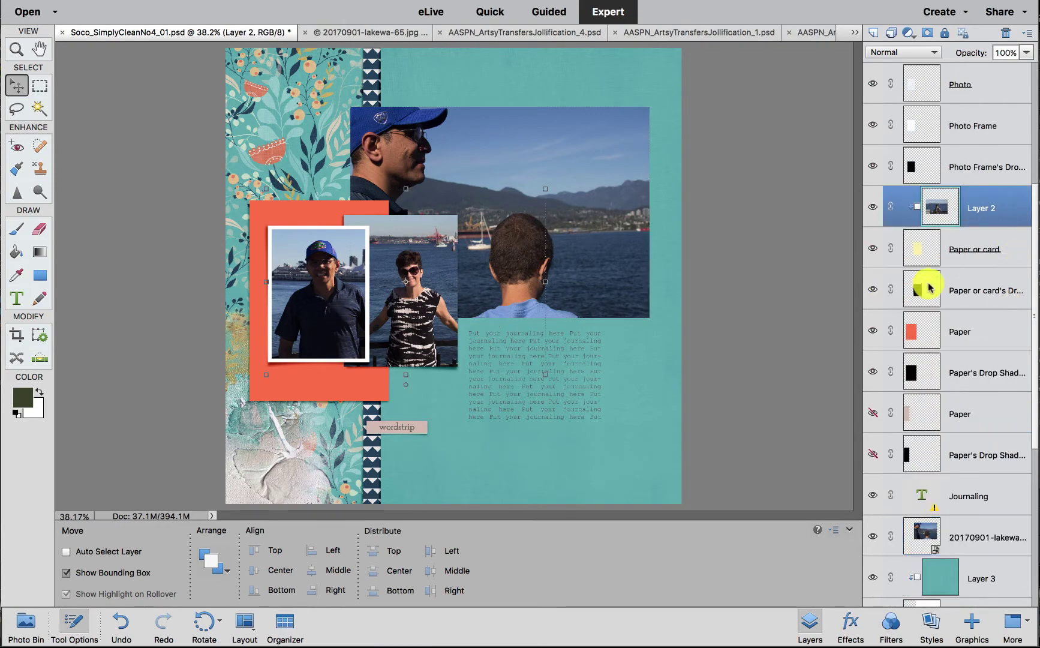
pyautogui.keyDown('shift'); pyautogui.click(961, 251); pyautogui.keyUp('shift')
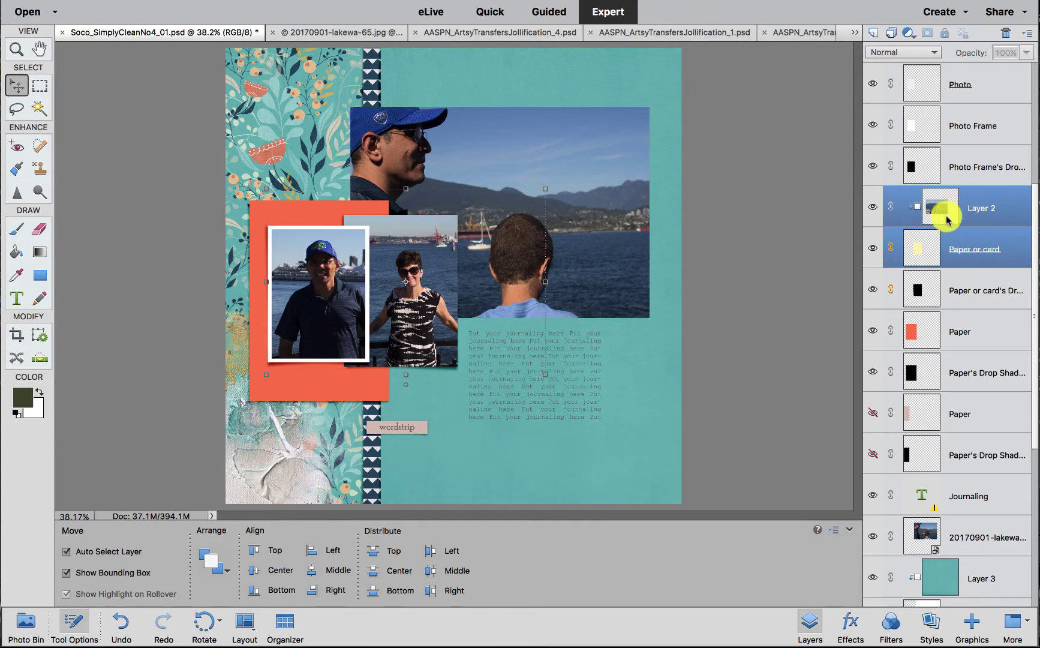
pyautogui.keyDown('shift'); pyautogui.click(954, 300); pyautogui.keyUp('shift')
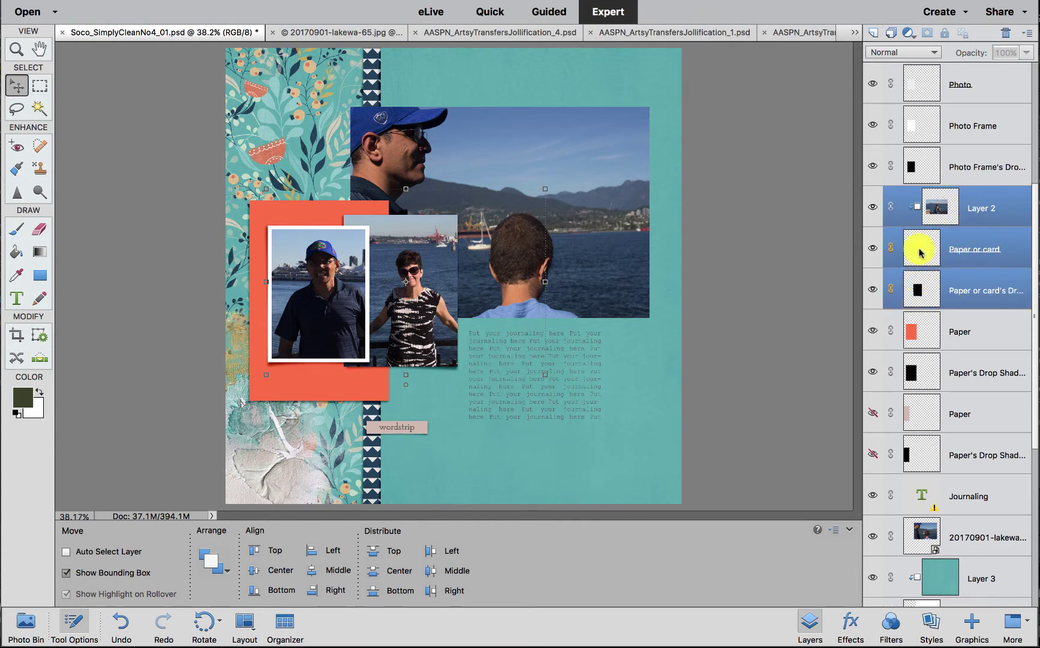
pyautogui.moveTo(420, 269); pyautogui.dragTo(417, 323)
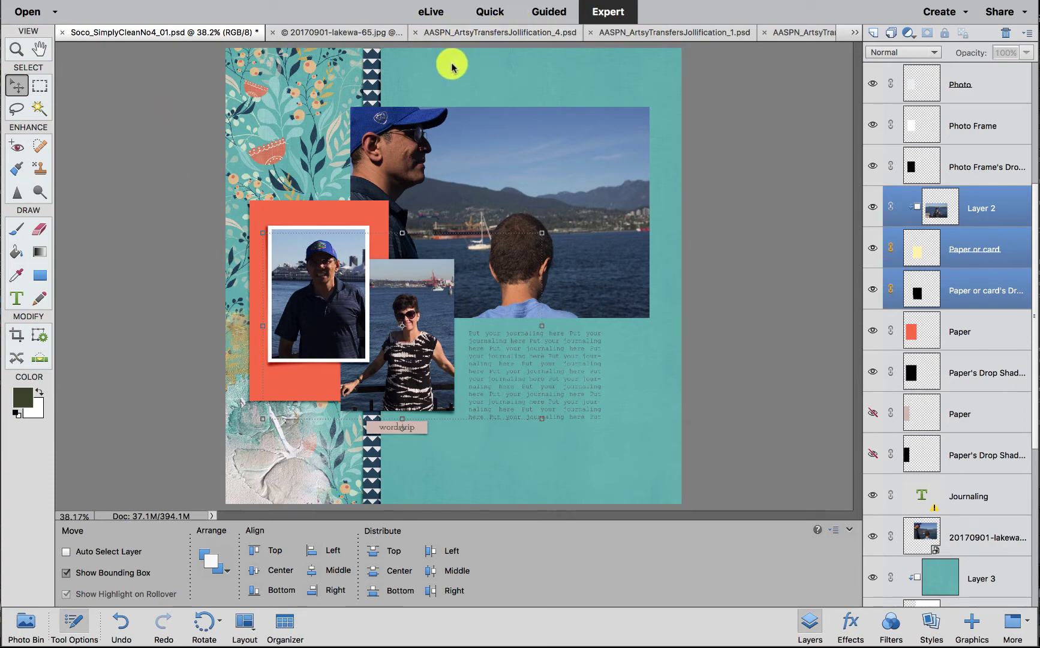
# Step: Close the AASPN_ArtsyTransfersJollification_1.psd document and return to the Soco_SimplyCleanNo4_01.psd layout
pyautogui.click(480, 31)
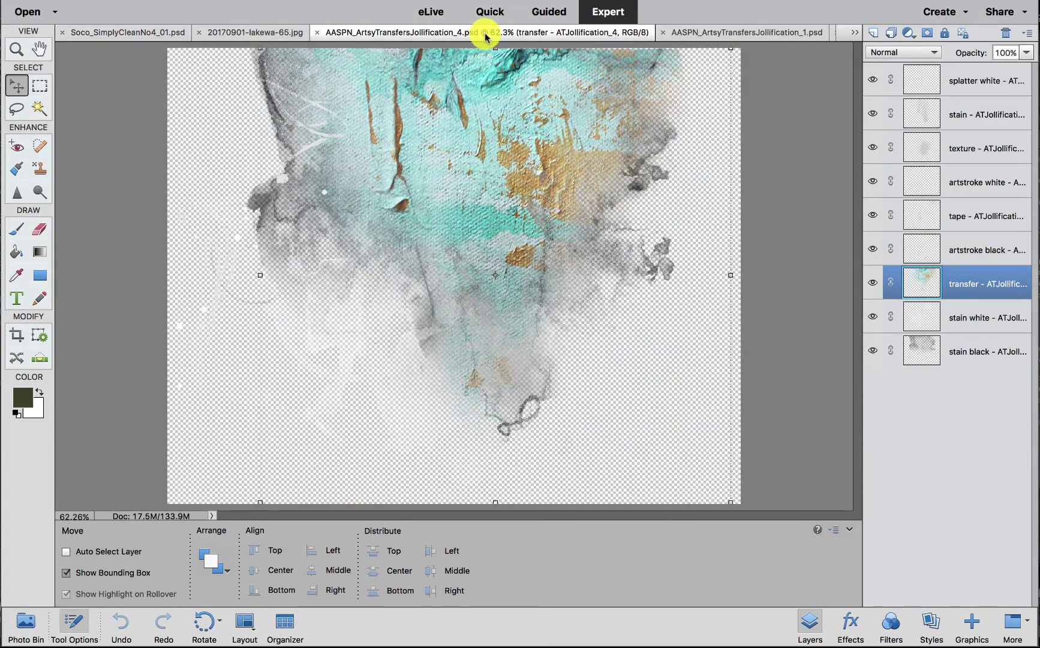
pyautogui.click(692, 31)
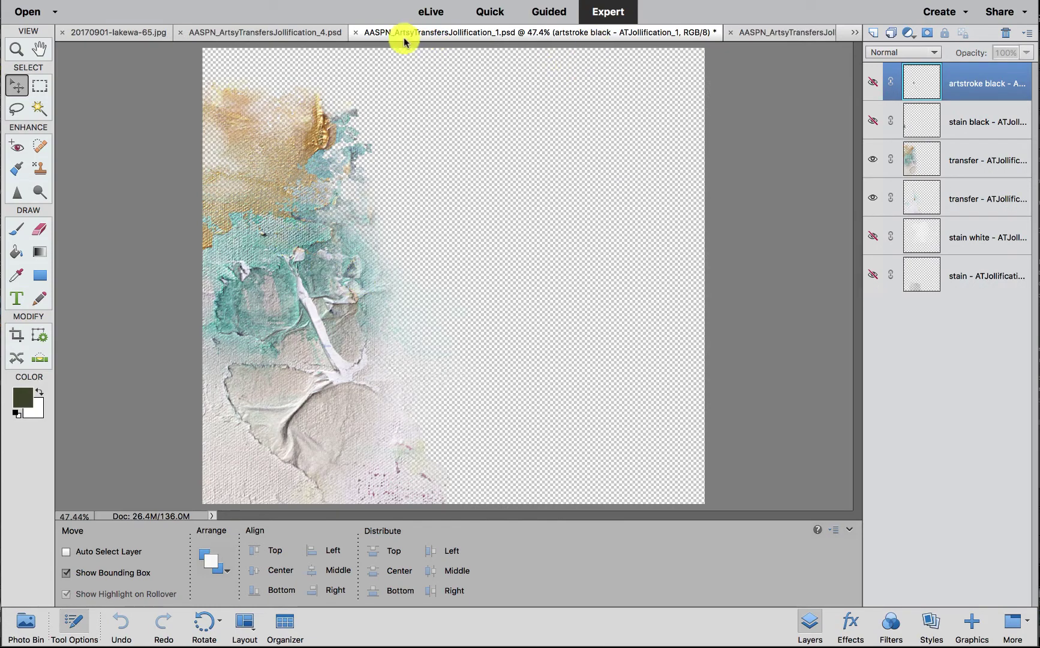
pyautogui.click(355, 32)
pyautogui.click(488, 210)
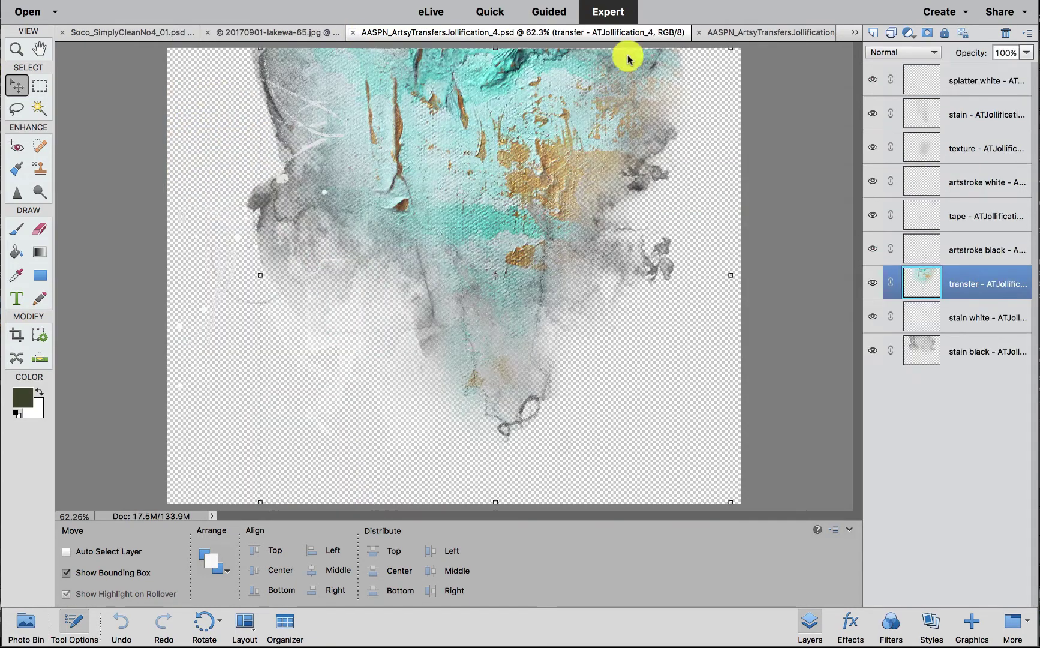
pyautogui.click(742, 34)
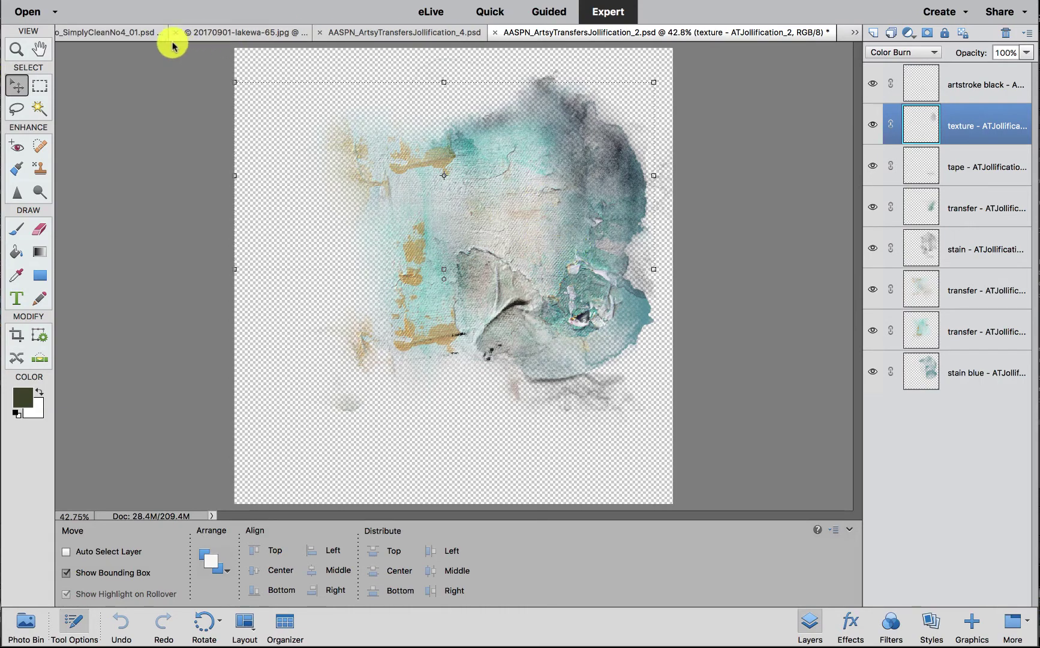
pyautogui.click(117, 33)
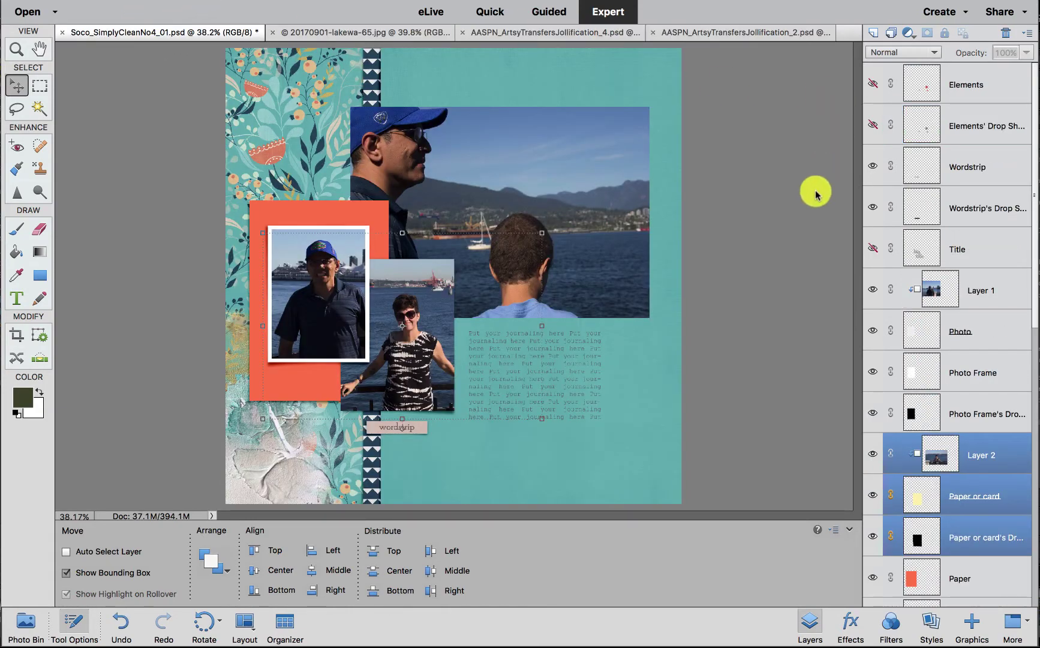
# Step: Add a black layer mask to the 20170901-lakewa-65.jpg layer so the whole photo is hidden
pyautogui.click(977, 291)
pyautogui.scroll(-5, 1016, 331)
pyautogui.scroll(-3, 1014, 384)
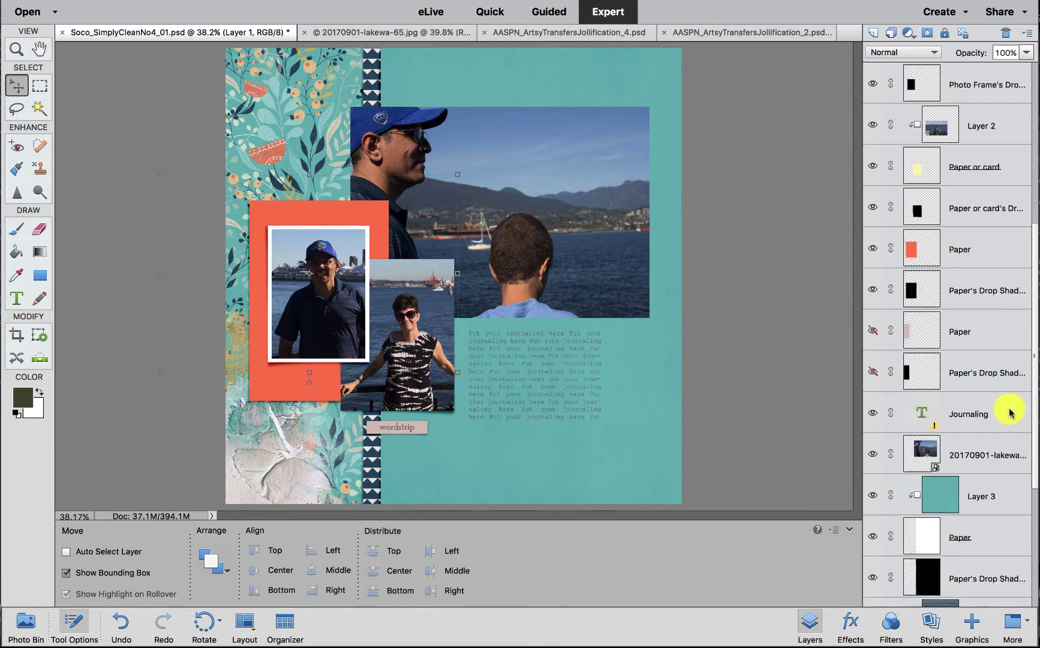
pyautogui.click(1014, 413)
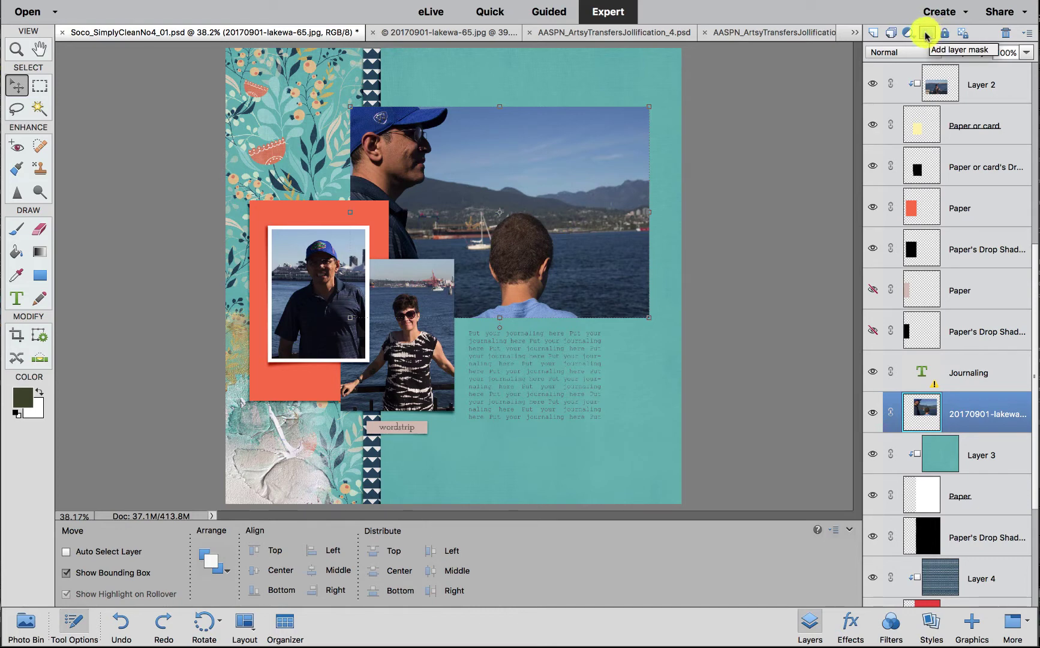
pyautogui.keyDown('alt'); pyautogui.click(926, 37); pyautogui.keyUp('alt')
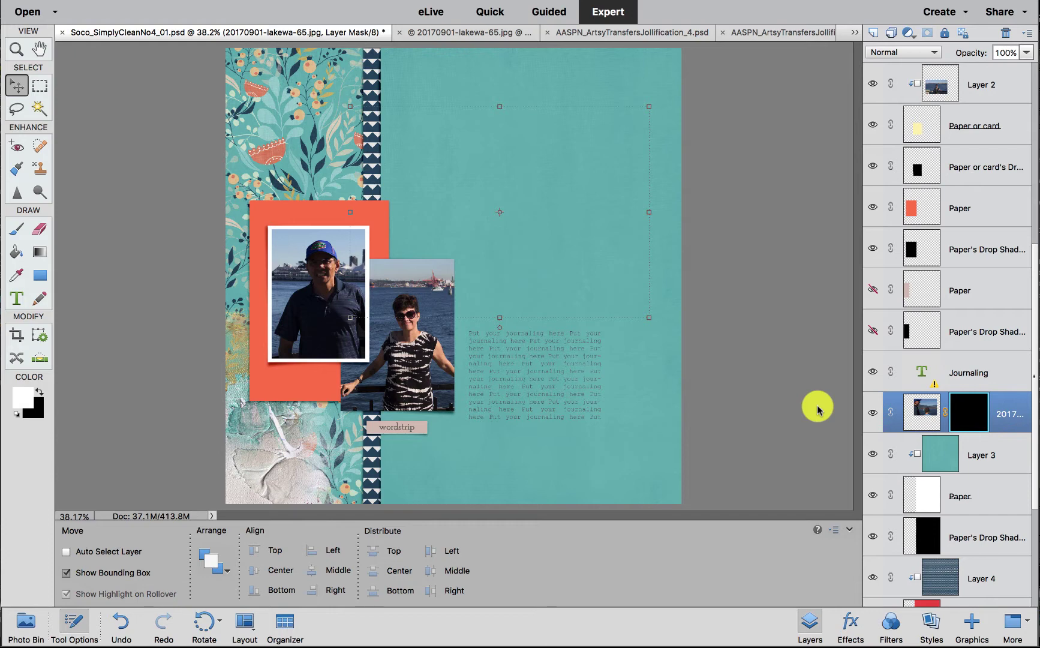
# Step: Reveal a patch around the sailboat on the photo's layer mask, painting white with the AASPN_AnnaBlendzArtsy8_6.png brush at 592 px
pyautogui.press('b')
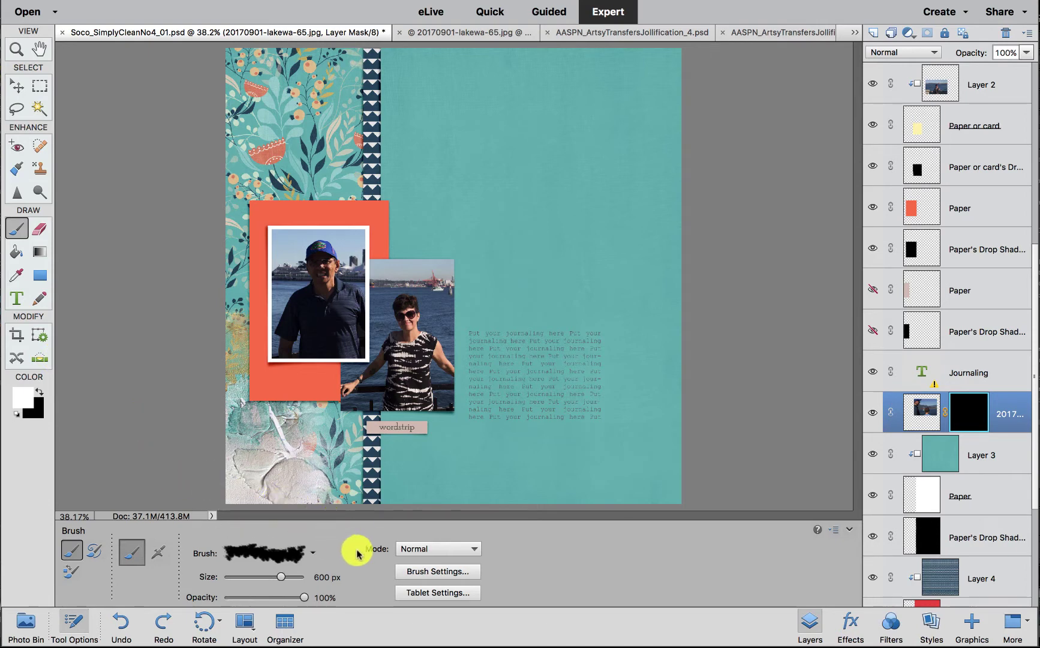
pyautogui.click(310, 554)
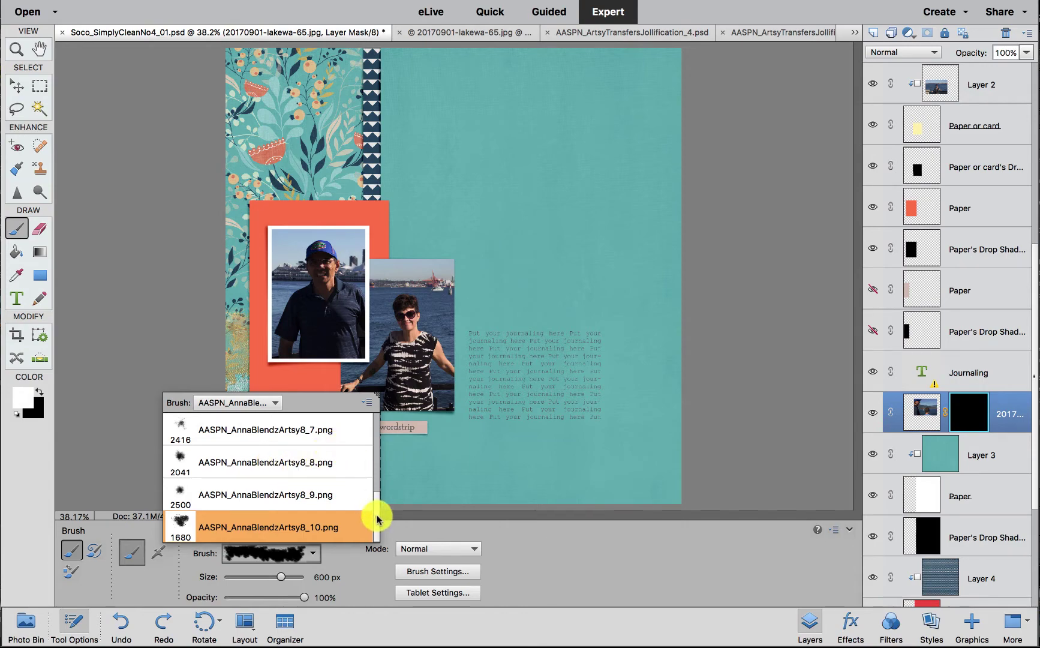
pyautogui.scroll(3, 373, 498)
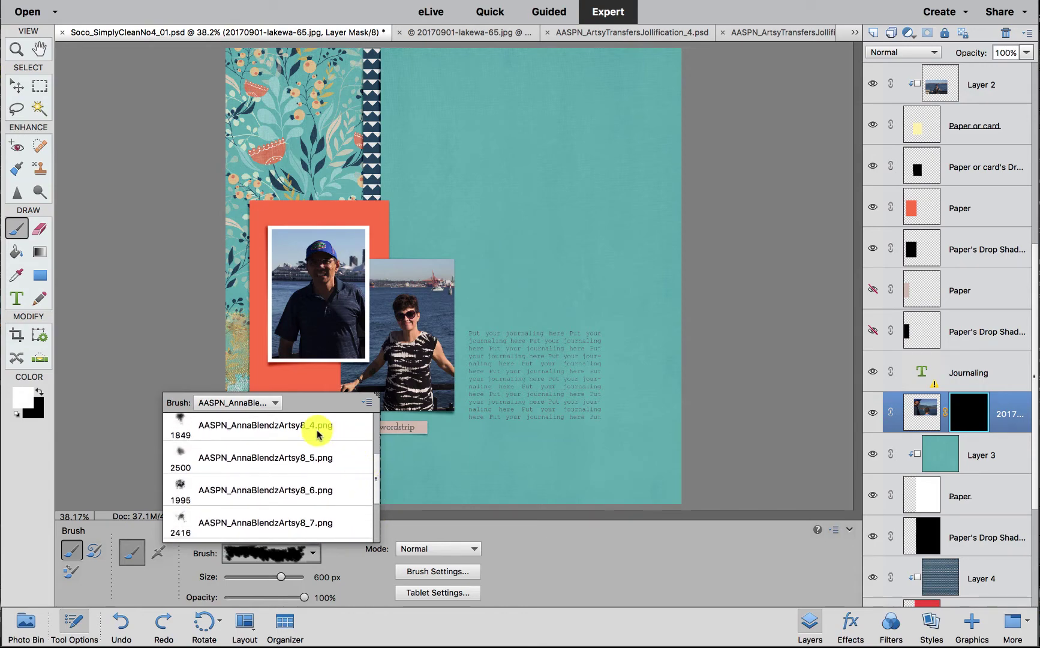
pyautogui.click(318, 433)
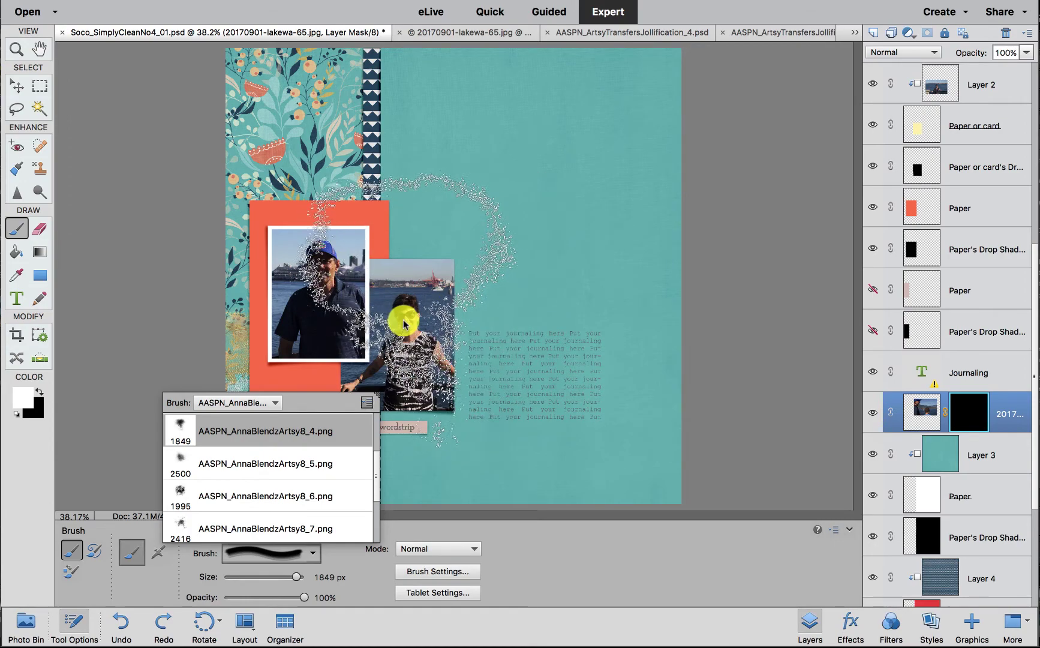
pyautogui.press('Escape')
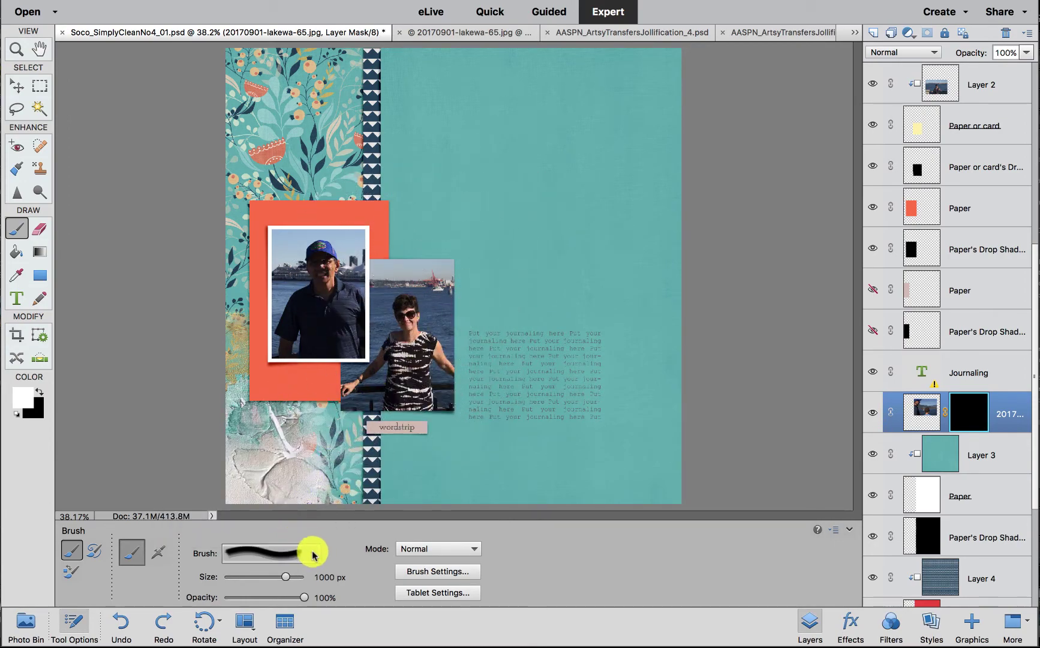
pyautogui.click(313, 553)
pyautogui.click(283, 493)
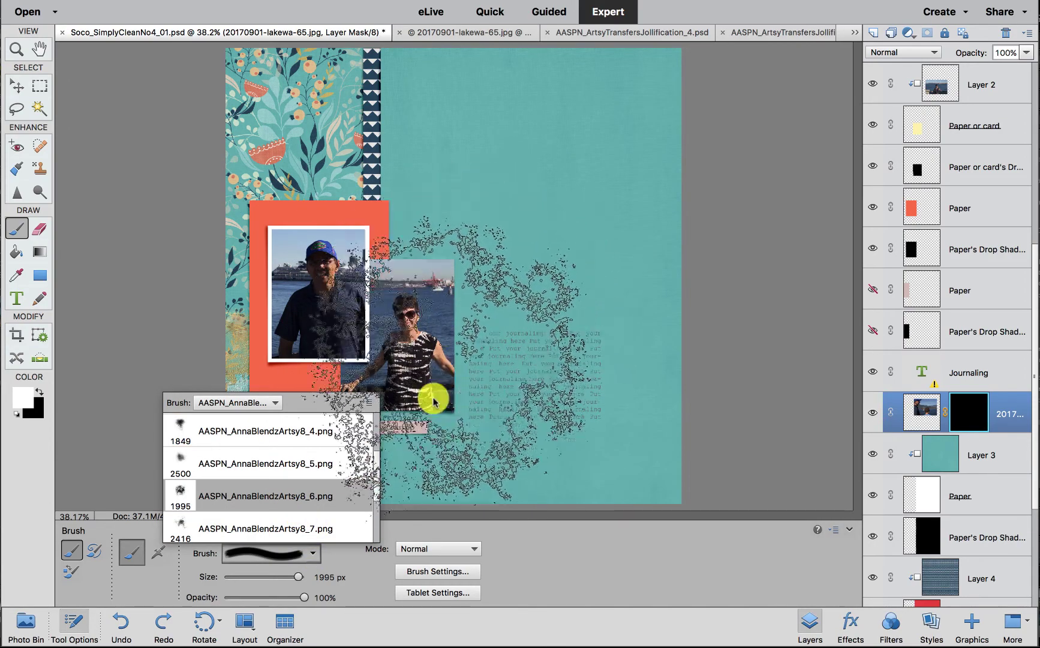
pyautogui.moveTo(298, 577); pyautogui.dragTo(277, 579)
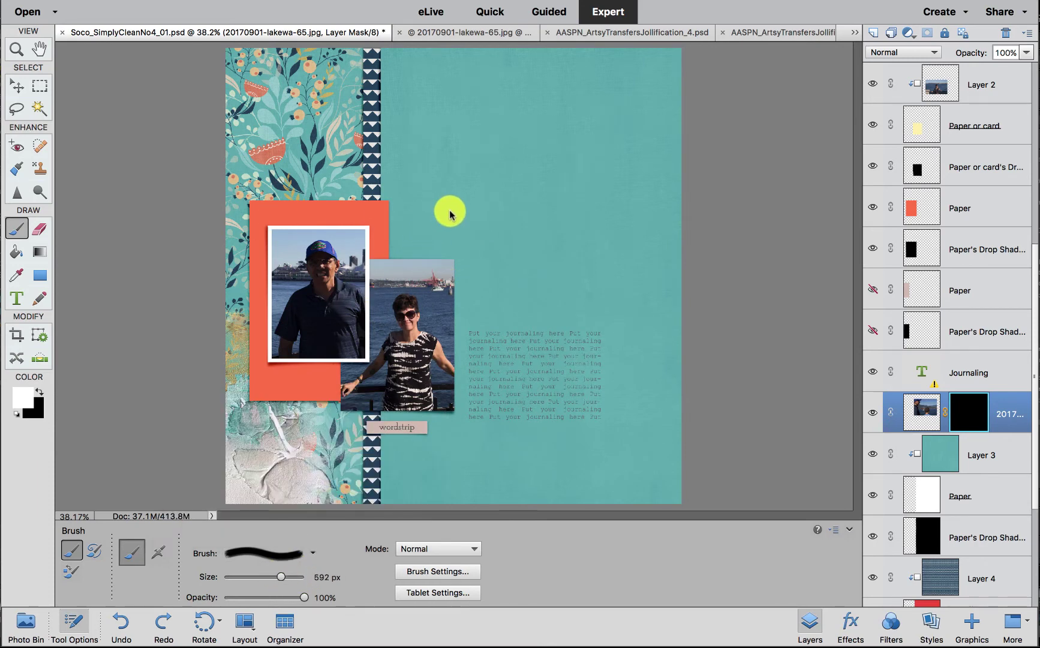
pyautogui.moveTo(468, 203)
pyautogui.mouseDown()
pyautogui.moveTo(523, 221)
pyautogui.moveTo(492, 239)
pyautogui.moveTo(447, 246)
pyautogui.mouseUp()
# Step: Reveal the cap-wearing man's face, the hills and the other head with the AASPN_AnnaBlendzArtsy8_7.png brush at 1192 px
pyautogui.click(302, 555)
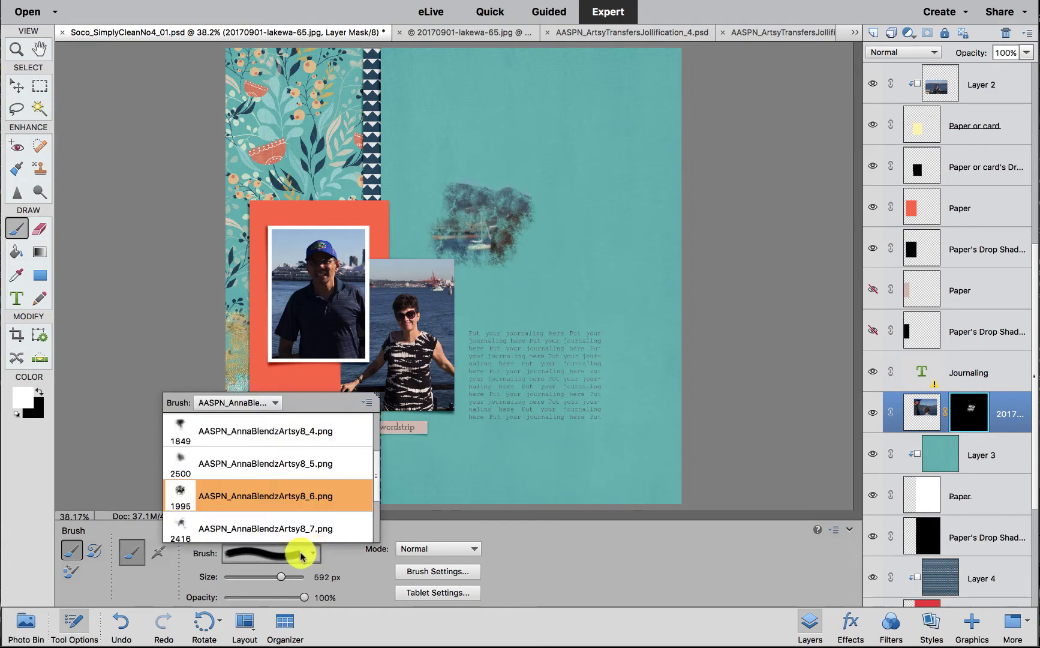
pyautogui.click(307, 527)
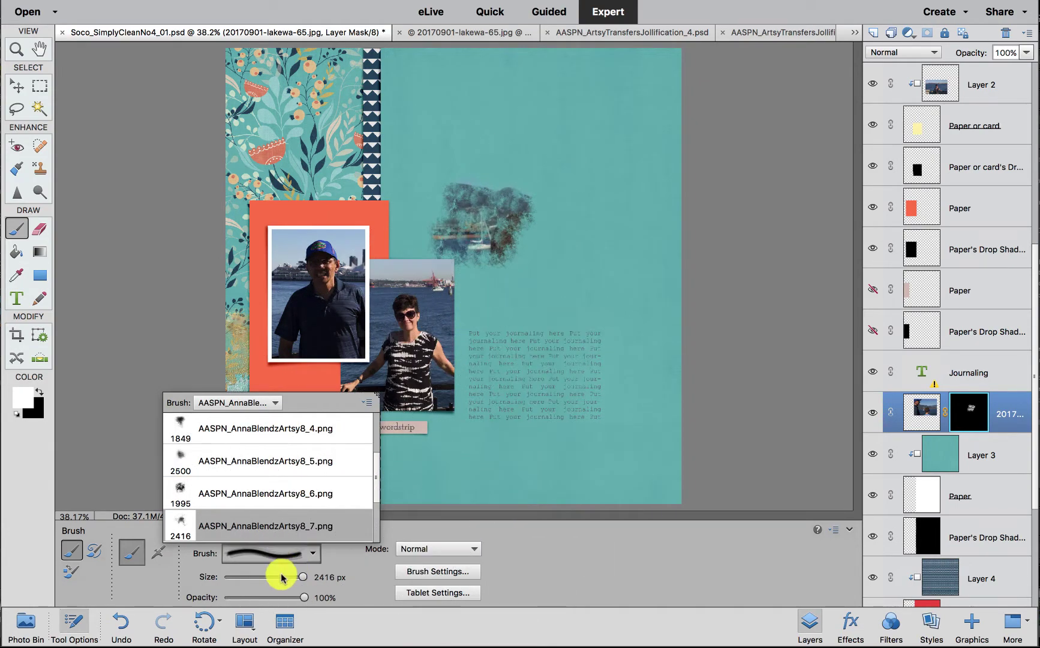
pyautogui.moveTo(298, 577); pyautogui.dragTo(291, 579)
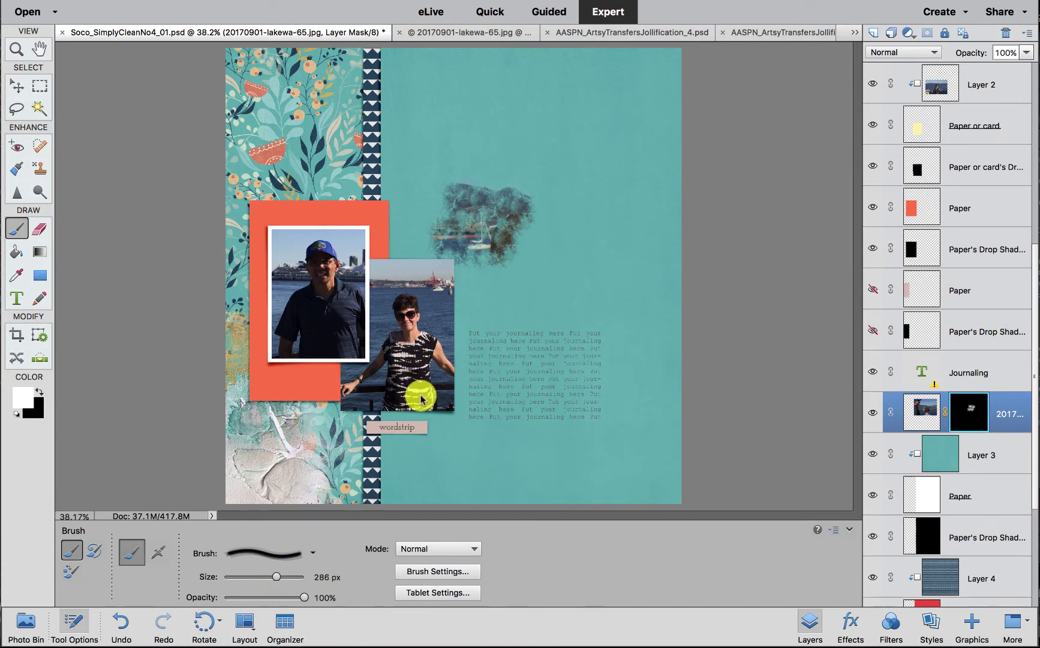
pyautogui.click(277, 577)
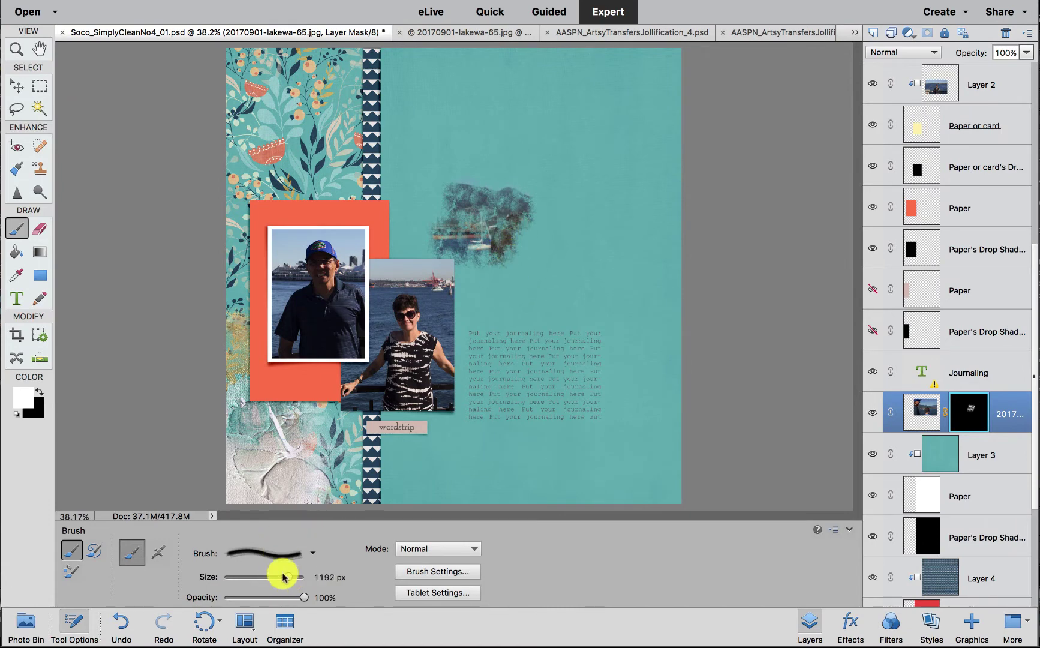
pyautogui.moveTo(468, 258)
pyautogui.mouseDown()
pyautogui.moveTo(506, 250)
pyautogui.moveTo(520, 265)
pyautogui.moveTo(546, 240)
pyautogui.moveTo(509, 223)
pyautogui.moveTo(532, 200)
pyautogui.moveTo(495, 190)
pyautogui.moveTo(395, 234)
pyautogui.moveTo(376, 190)
pyautogui.moveTo(404, 167)
pyautogui.moveTo(378, 153)
pyautogui.moveTo(386, 140)
pyautogui.moveTo(403, 147)
pyautogui.mouseUp()
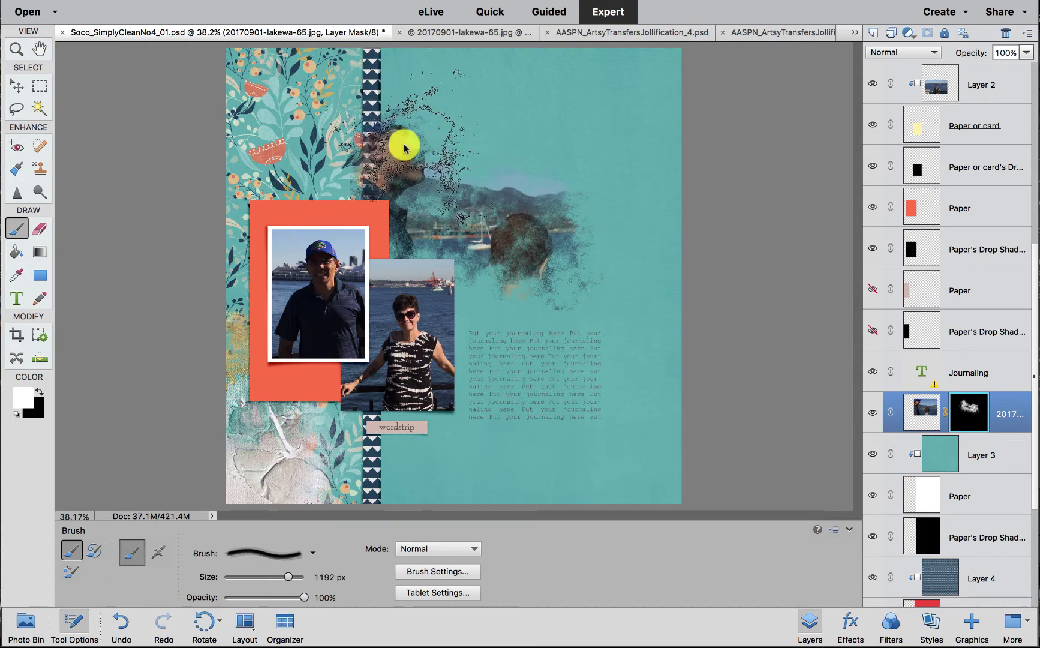
# Step: Reveal most of the sky, water and both heads on the mask with the AASPN_AnnaBlendzArtsy8_8.png brush at 1410 px
pyautogui.click(312, 553)
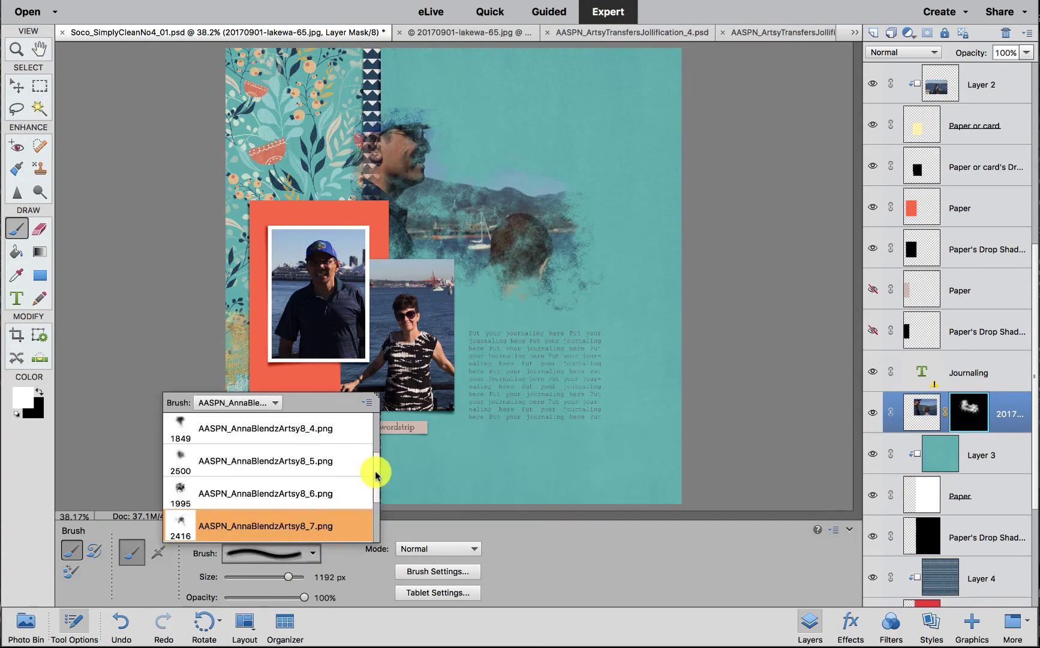
pyautogui.scroll(-1, 375, 475)
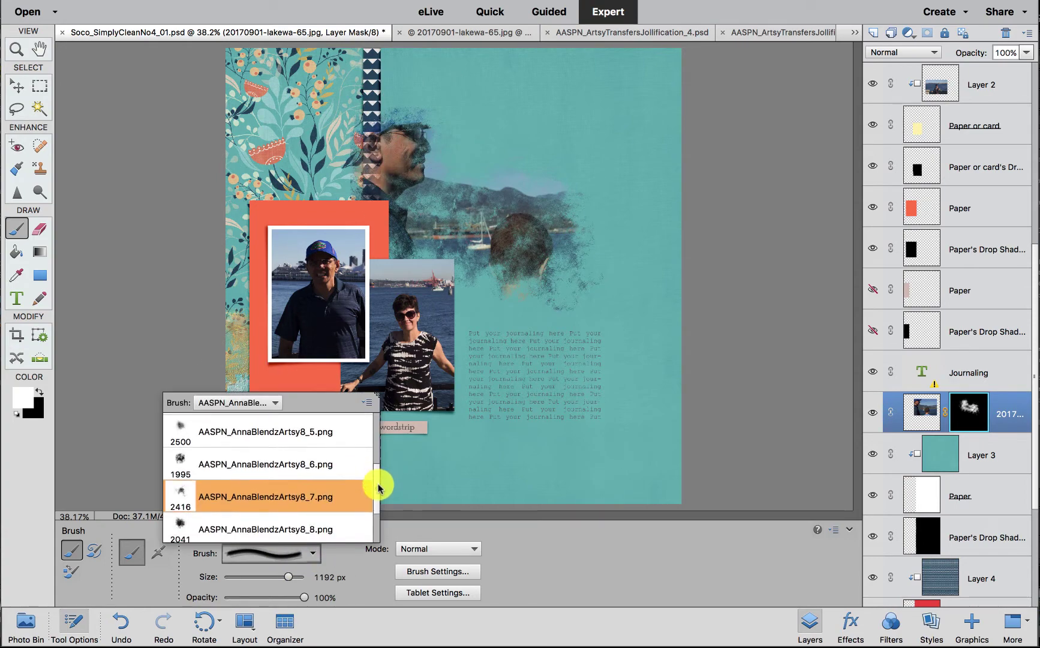
pyautogui.click(310, 525)
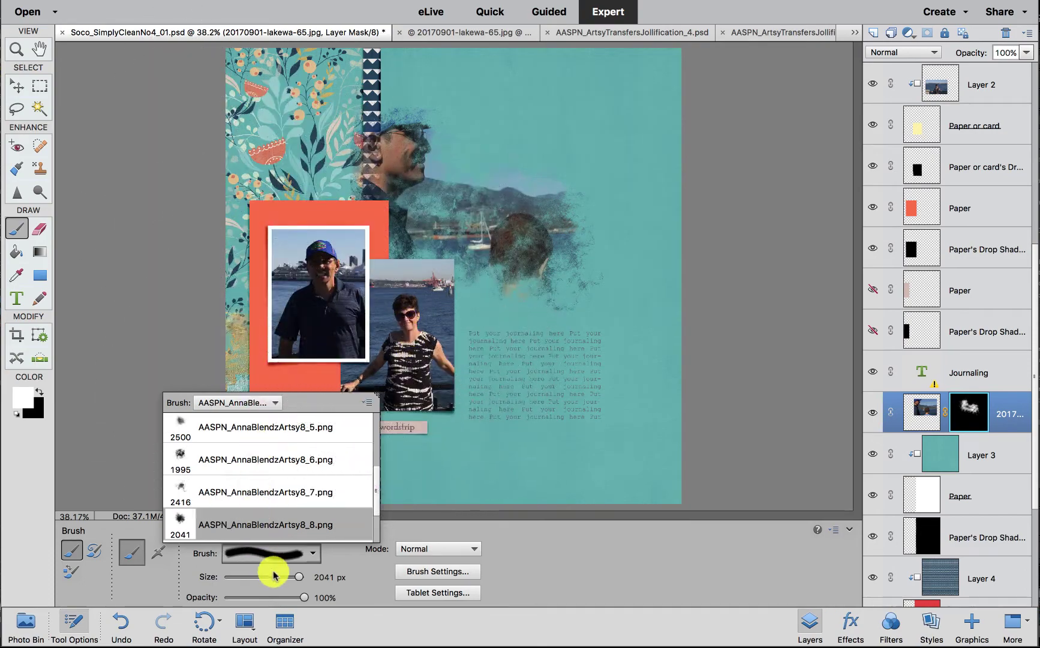
pyautogui.moveTo(295, 573); pyautogui.dragTo(283, 573)
pyautogui.moveTo(474, 233)
pyautogui.mouseDown()
pyautogui.moveTo(516, 253)
pyautogui.moveTo(512, 283)
pyautogui.moveTo(487, 295)
pyautogui.moveTo(513, 275)
pyautogui.moveTo(544, 280)
pyautogui.moveTo(529, 236)
pyautogui.moveTo(553, 202)
pyautogui.moveTo(563, 348)
pyautogui.moveTo(537, 366)
pyautogui.moveTo(486, 367)
pyautogui.moveTo(499, 368)
pyautogui.moveTo(534, 209)
pyautogui.moveTo(521, 199)
pyautogui.moveTo(530, 186)
pyautogui.moveTo(572, 226)
pyautogui.moveTo(569, 248)
pyautogui.moveTo(582, 247)
pyautogui.moveTo(559, 265)
pyautogui.moveTo(592, 225)
pyautogui.moveTo(466, 151)
pyautogui.moveTo(452, 166)
pyautogui.moveTo(400, 142)
pyautogui.moveTo(393, 126)
pyautogui.moveTo(412, 146)
pyautogui.moveTo(547, 179)
pyautogui.moveTo(593, 238)
pyautogui.moveTo(625, 414)
pyautogui.moveTo(597, 438)
pyautogui.moveTo(591, 409)
pyautogui.mouseUp()
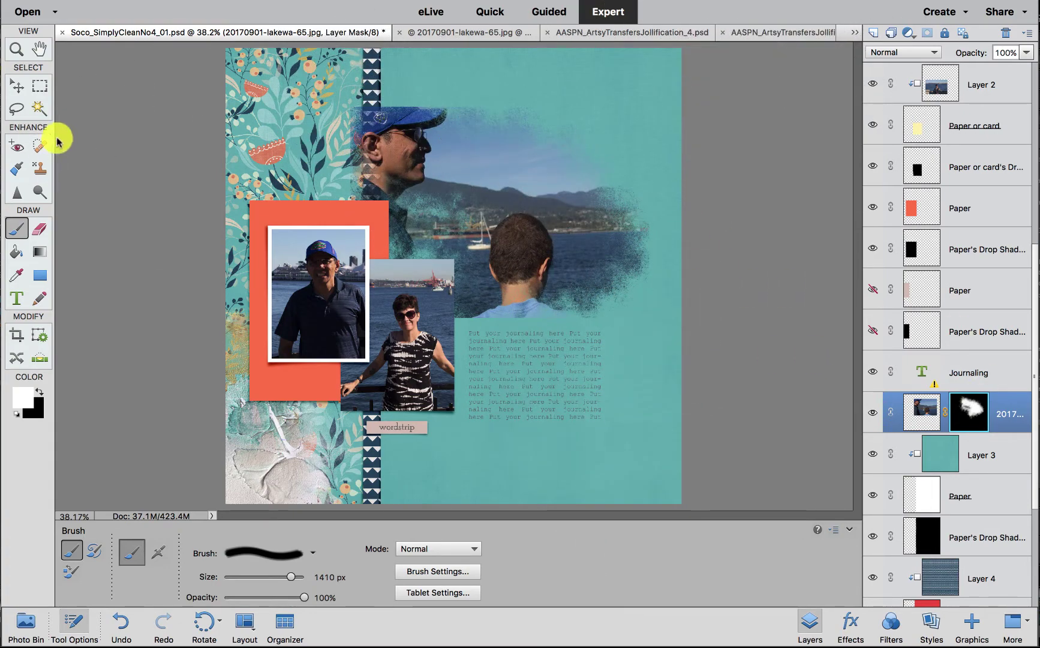
# Step: Enlarge the masked photo proportionally to 120.69% and shift it toward the page's upper left
pyautogui.click(15, 87)
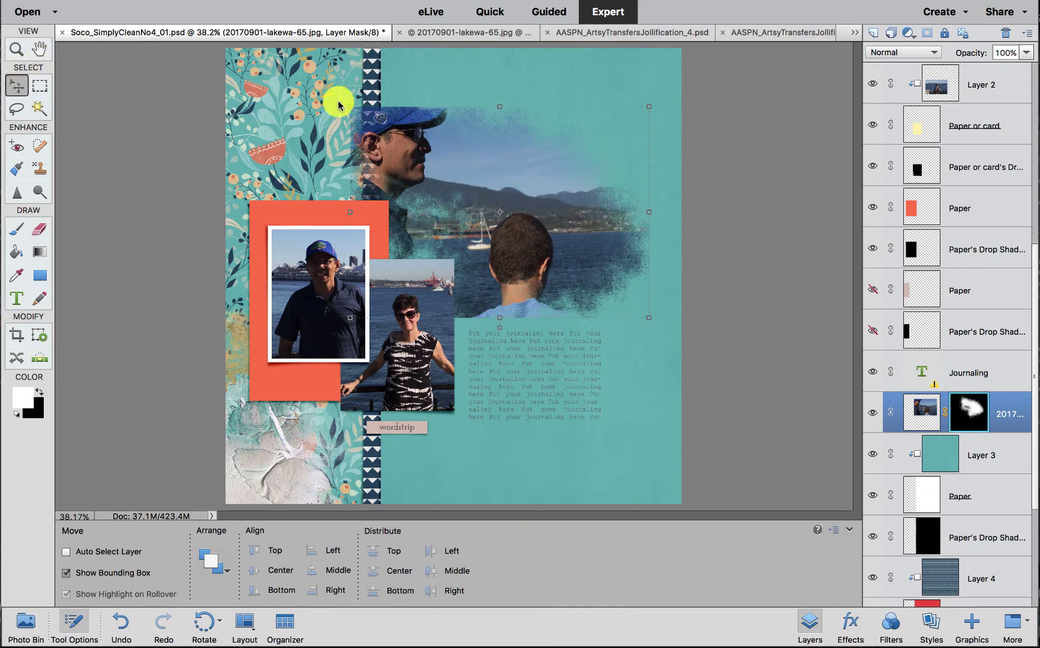
pyautogui.moveTo(350, 110); pyautogui.dragTo(307, 70)
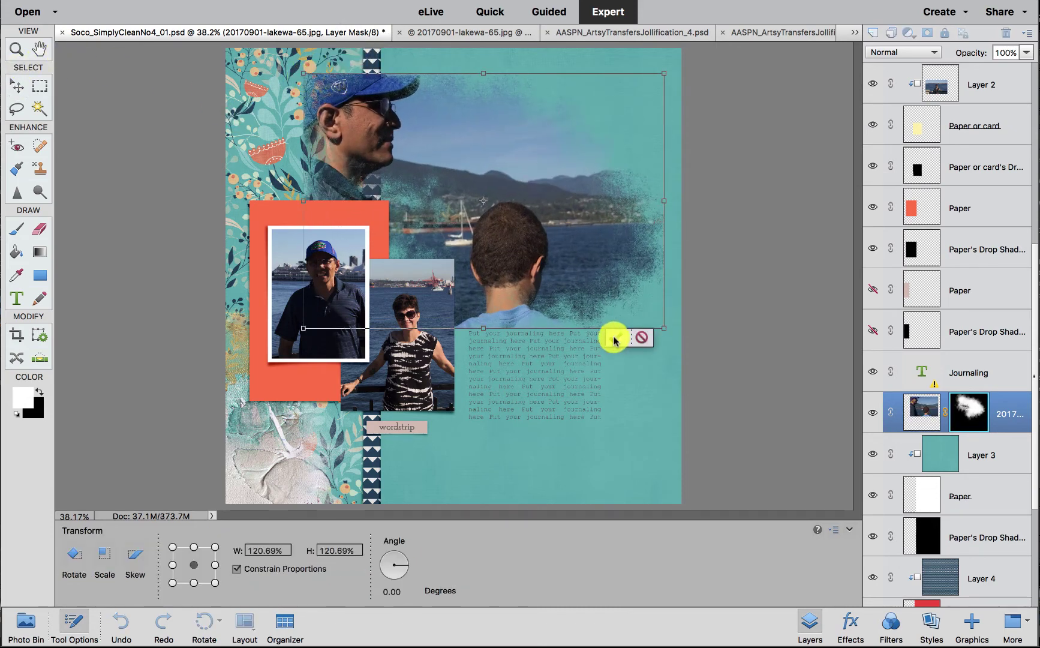
pyautogui.click(615, 336)
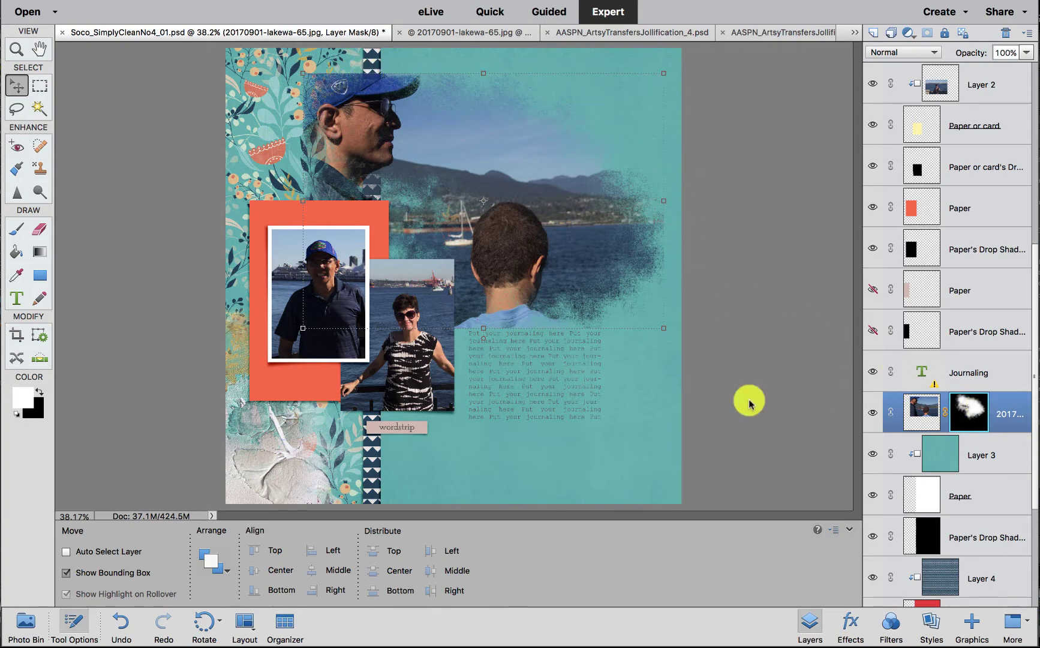
# Step: Mask out the cap's top and much of the sky in black with the AASPN_AnnaBlendzArtsy8_6.png brush at 528 px
pyautogui.click(17, 228)
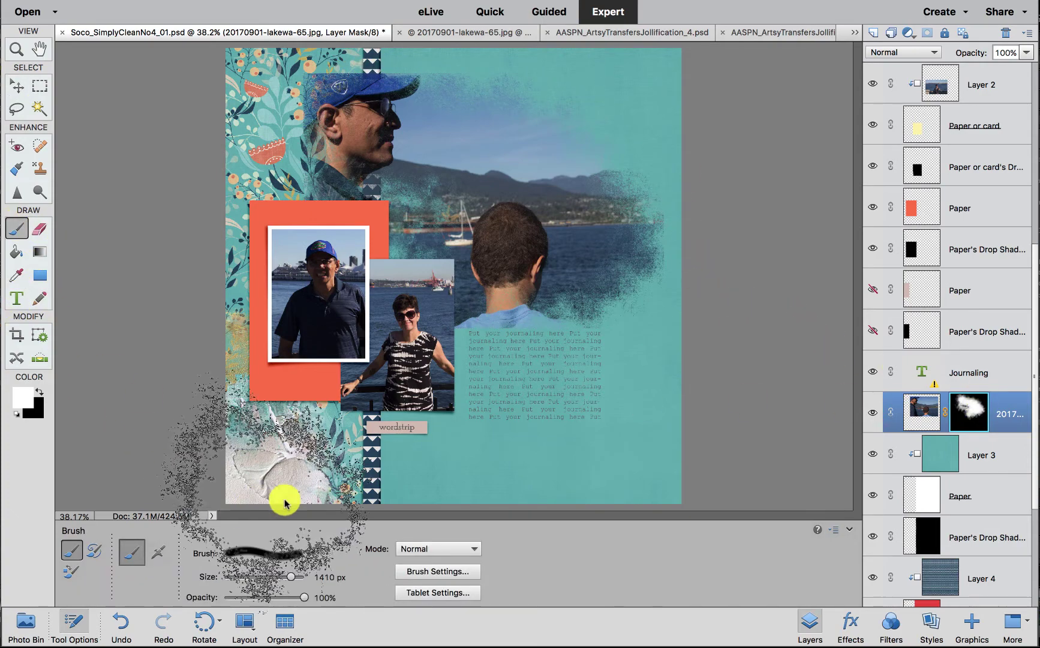
pyautogui.click(310, 554)
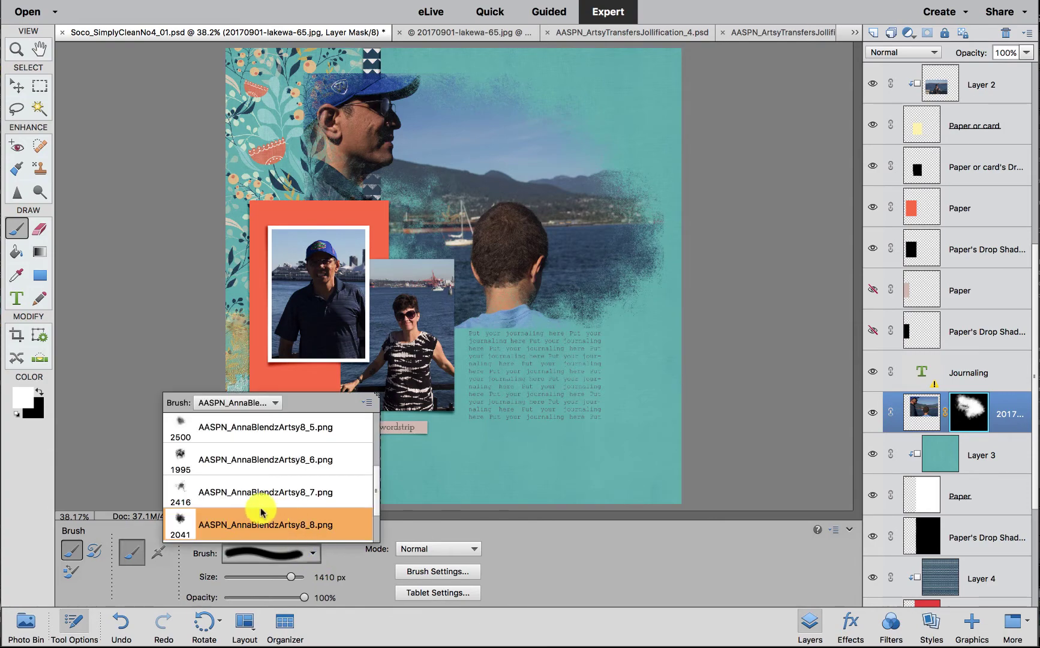
pyautogui.click(258, 460)
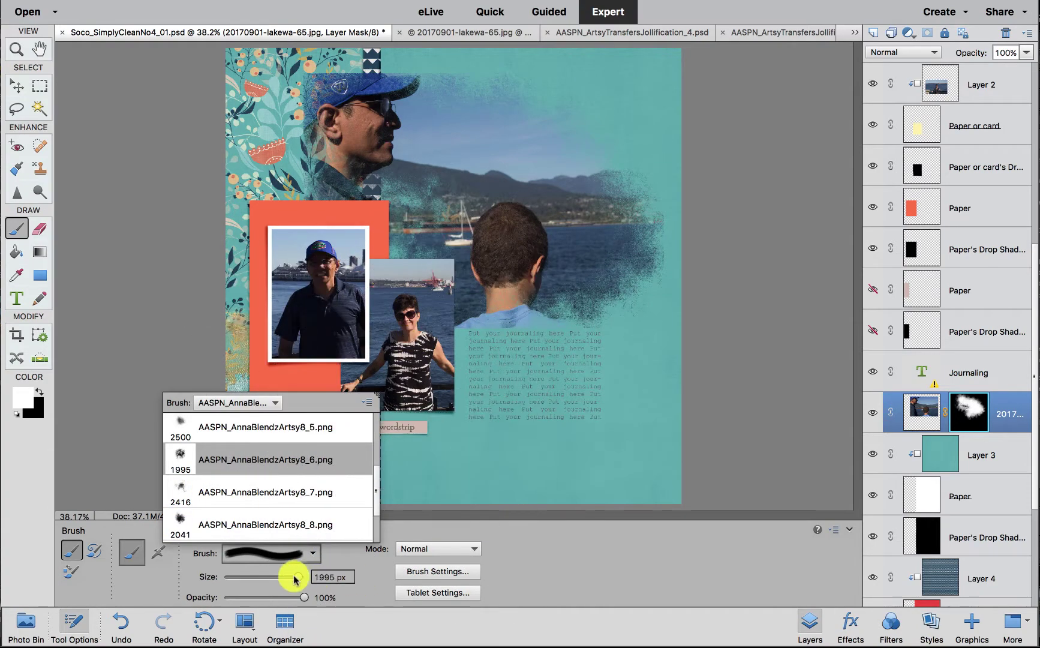
pyautogui.moveTo(294, 576); pyautogui.dragTo(274, 577)
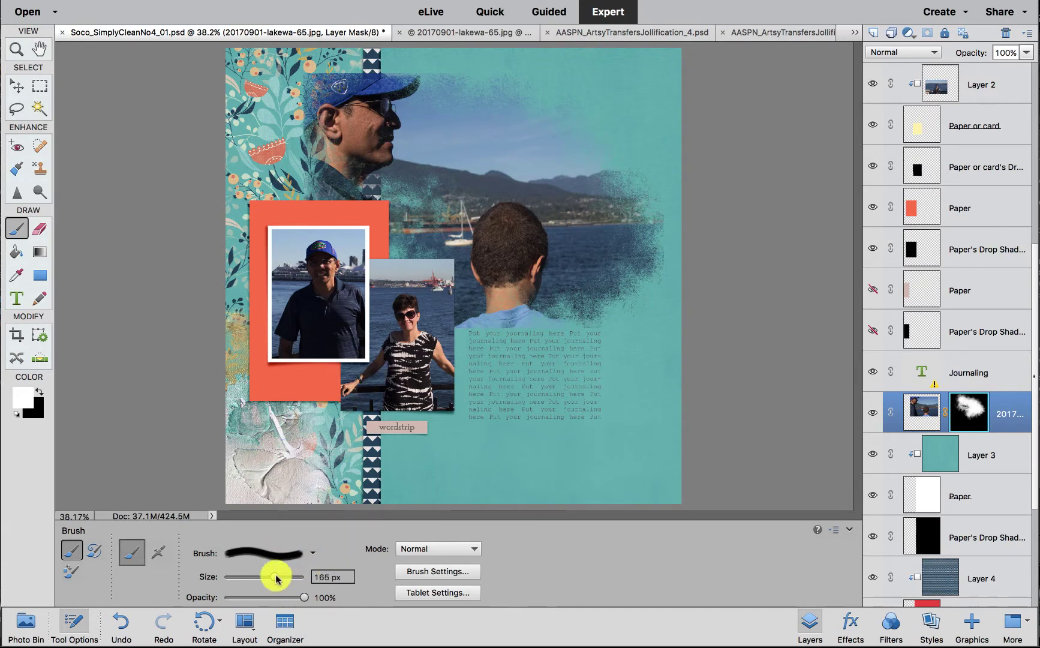
pyautogui.click(39, 397)
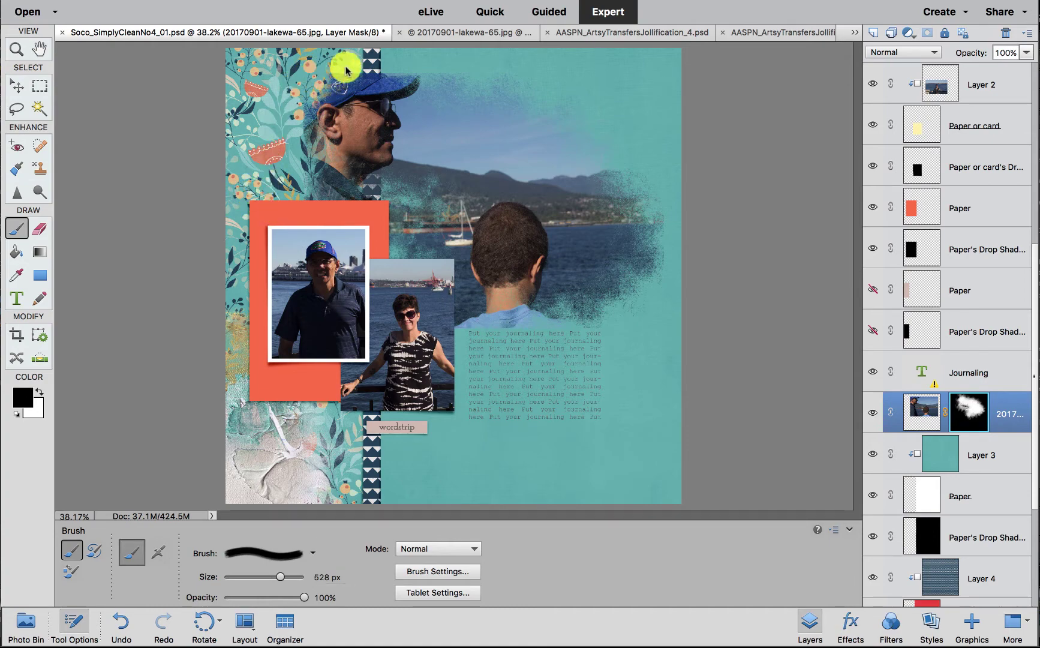
pyautogui.moveTo(349, 72); pyautogui.dragTo(430, 80)
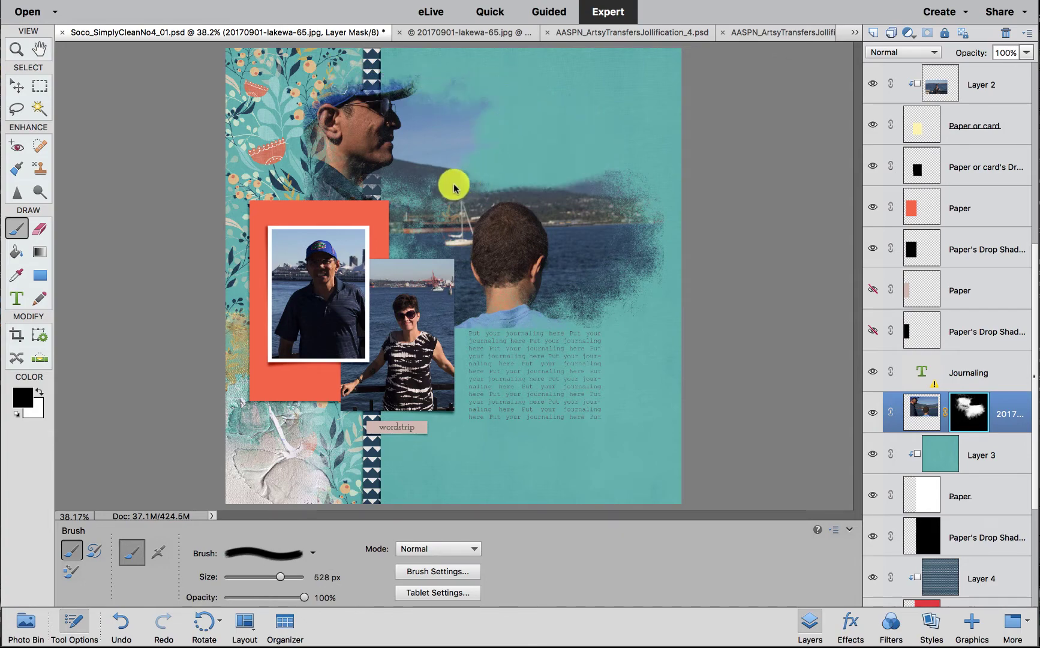
# Step: Enlarge the brush to 700 px and paint white to bring back the sky, mountains and shoreline toward the page's right side
pyautogui.press('x')
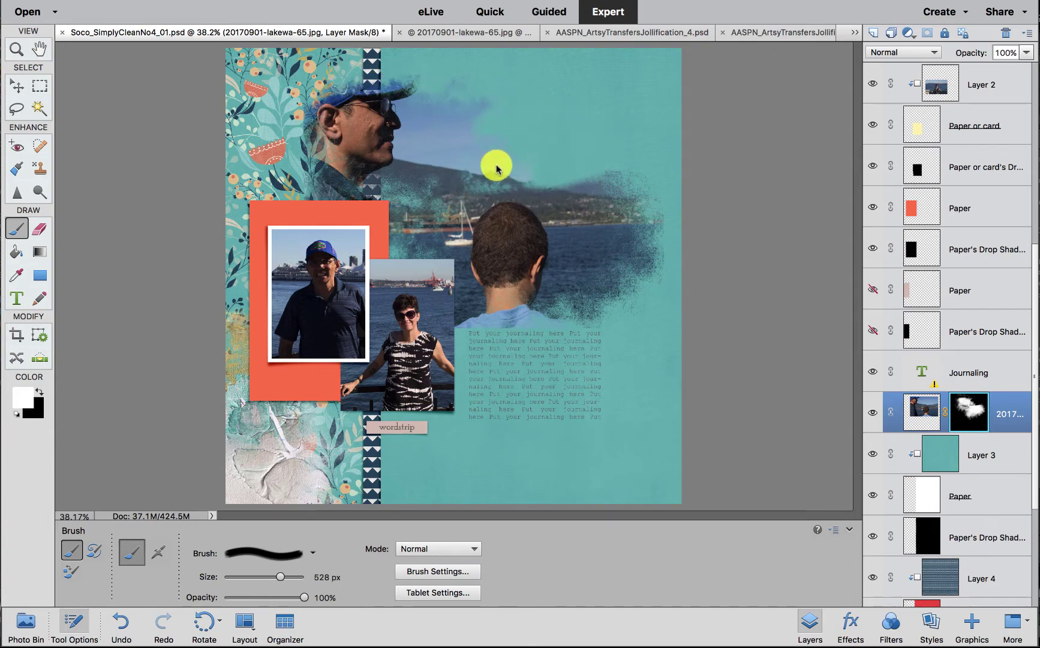
pyautogui.press(']')
pyautogui.press(']')
pyautogui.moveTo(483, 161)
pyautogui.mouseDown()
pyautogui.moveTo(593, 165)
pyautogui.moveTo(623, 180)
pyautogui.moveTo(642, 226)
pyautogui.mouseUp()
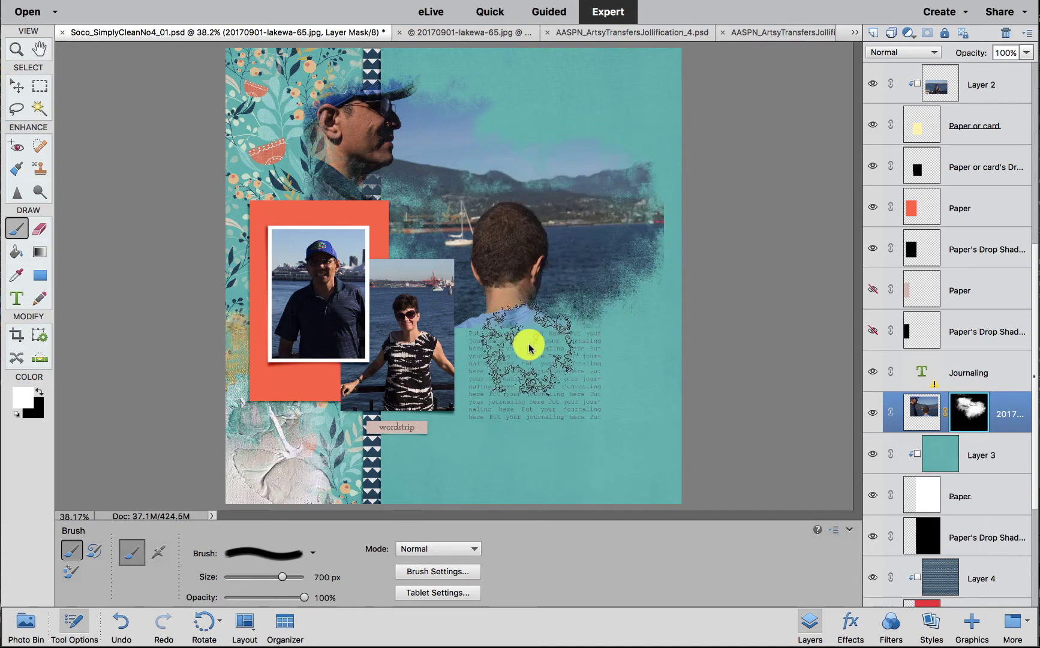
# Step: Paint black on the mask to hide the blue shirt overlapping the journaling and soften the edge near the man's shoulder
pyautogui.press('x')
pyautogui.moveTo(538, 348)
pyautogui.mouseDown()
pyautogui.moveTo(537, 339)
pyautogui.moveTo(463, 347)
pyautogui.moveTo(622, 336)
pyautogui.moveTo(511, 341)
pyautogui.moveTo(333, 217)
pyautogui.mouseUp()
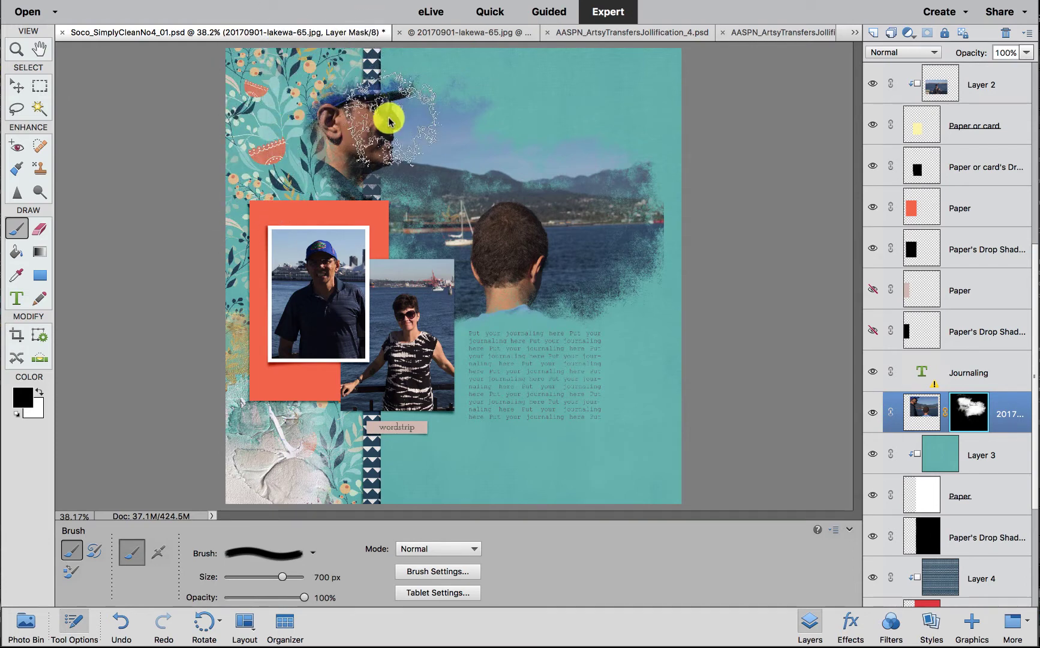
# Step: Restore the blue cap with white on the mask and soften the photo's right edge with black
pyautogui.press('x')
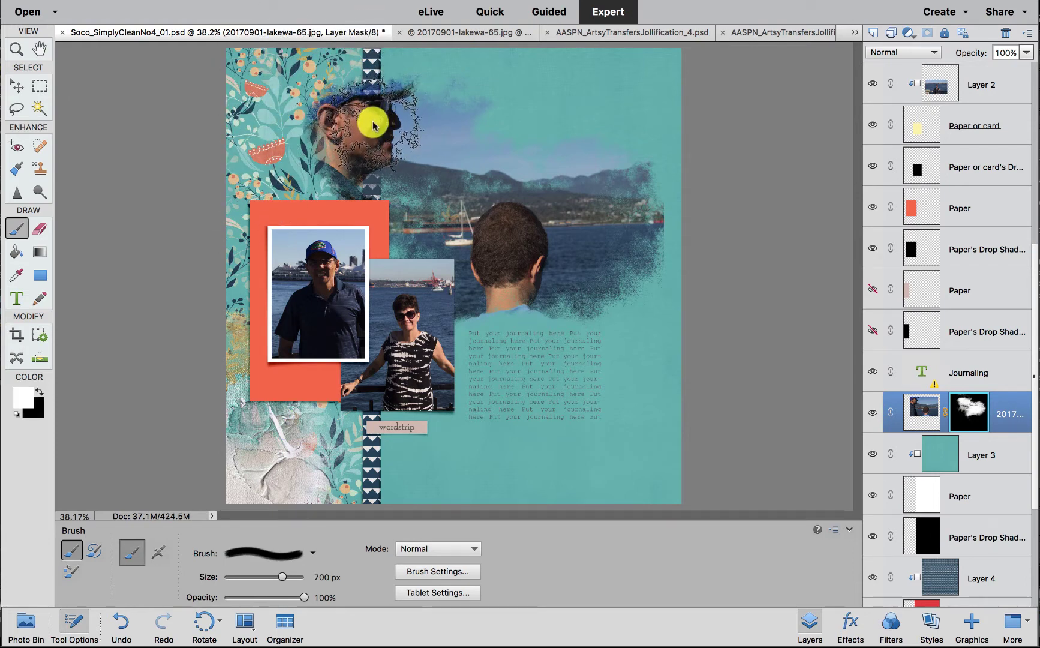
pyautogui.moveTo(372, 114)
pyautogui.mouseDown()
pyautogui.moveTo(412, 103)
pyautogui.moveTo(398, 145)
pyautogui.moveTo(426, 202)
pyautogui.moveTo(504, 180)
pyautogui.moveTo(531, 142)
pyautogui.moveTo(507, 188)
pyautogui.moveTo(495, 183)
pyautogui.moveTo(583, 186)
pyautogui.moveTo(432, 186)
pyautogui.moveTo(475, 183)
pyautogui.moveTo(405, 199)
pyautogui.moveTo(420, 187)
pyautogui.moveTo(512, 182)
pyautogui.moveTo(613, 193)
pyautogui.moveTo(517, 205)
pyautogui.moveTo(403, 180)
pyautogui.moveTo(616, 197)
pyautogui.moveTo(664, 259)
pyautogui.moveTo(674, 231)
pyautogui.moveTo(661, 236)
pyautogui.moveTo(654, 277)
pyautogui.moveTo(672, 226)
pyautogui.moveTo(653, 133)
pyautogui.moveTo(682, 182)
pyautogui.moveTo(623, 320)
pyautogui.moveTo(664, 304)
pyautogui.moveTo(701, 195)
pyautogui.moveTo(679, 132)
pyautogui.moveTo(655, 163)
pyautogui.moveTo(774, 110)
pyautogui.mouseUp()
pyautogui.press('x')
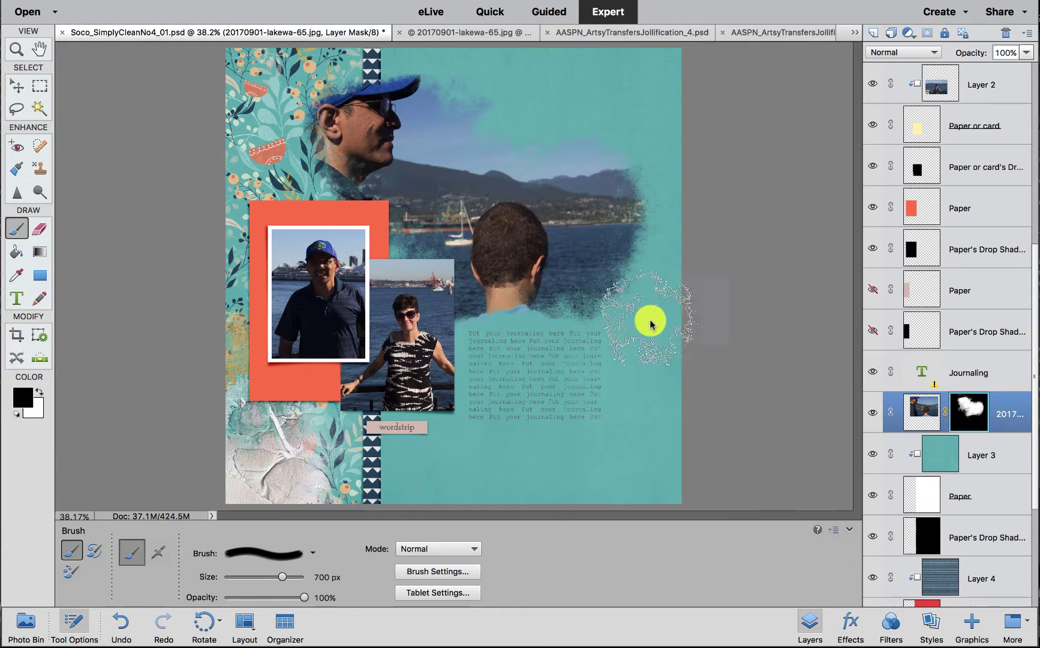
# Step: Select the Paper layer beneath Layer 3 and switch to the AASPN_ArtsyTransfersJollification_4.psd document with the Move tool active
pyautogui.click(996, 494)
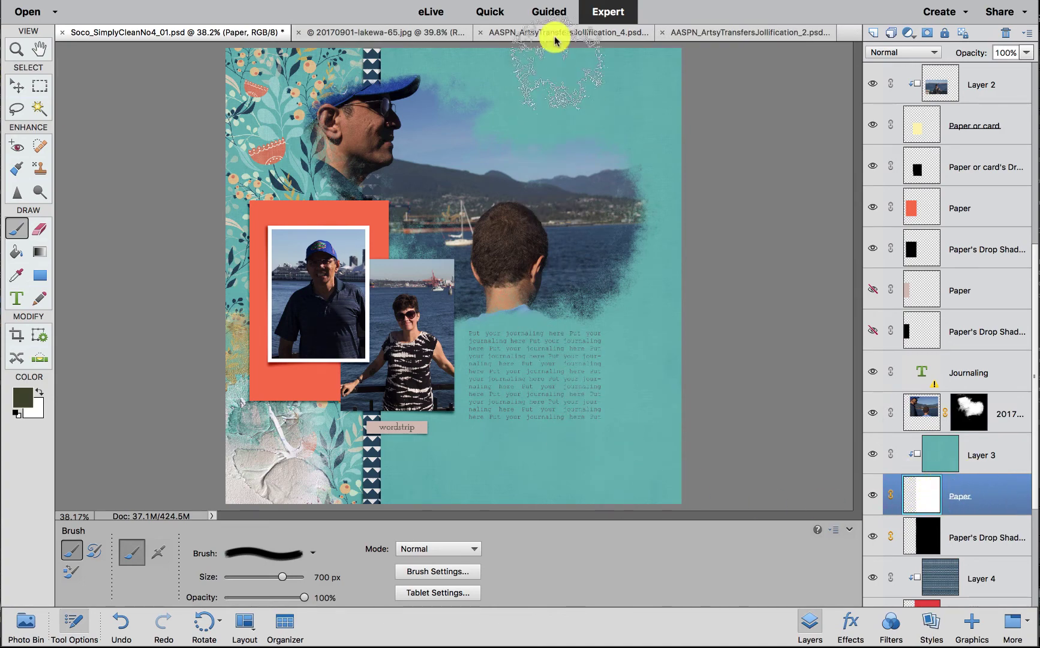
pyautogui.click(13, 87)
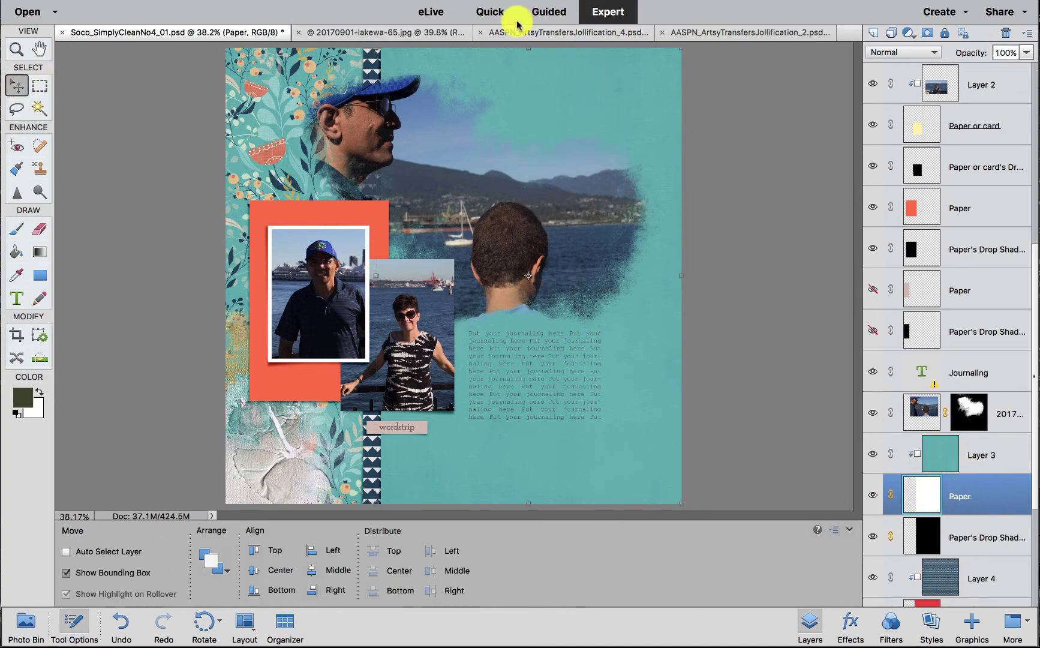
pyautogui.click(556, 34)
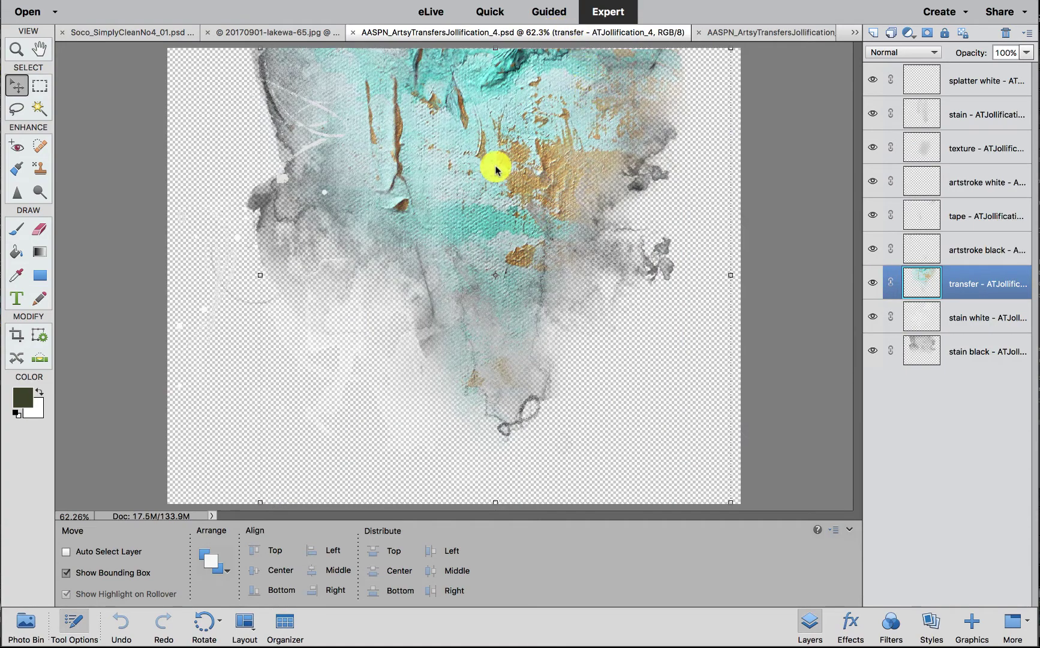
# Step: Switch to the AASPN_ArtsyTransfersJollification_2.psd document and undo the move of its texture layer
pyautogui.click(720, 32)
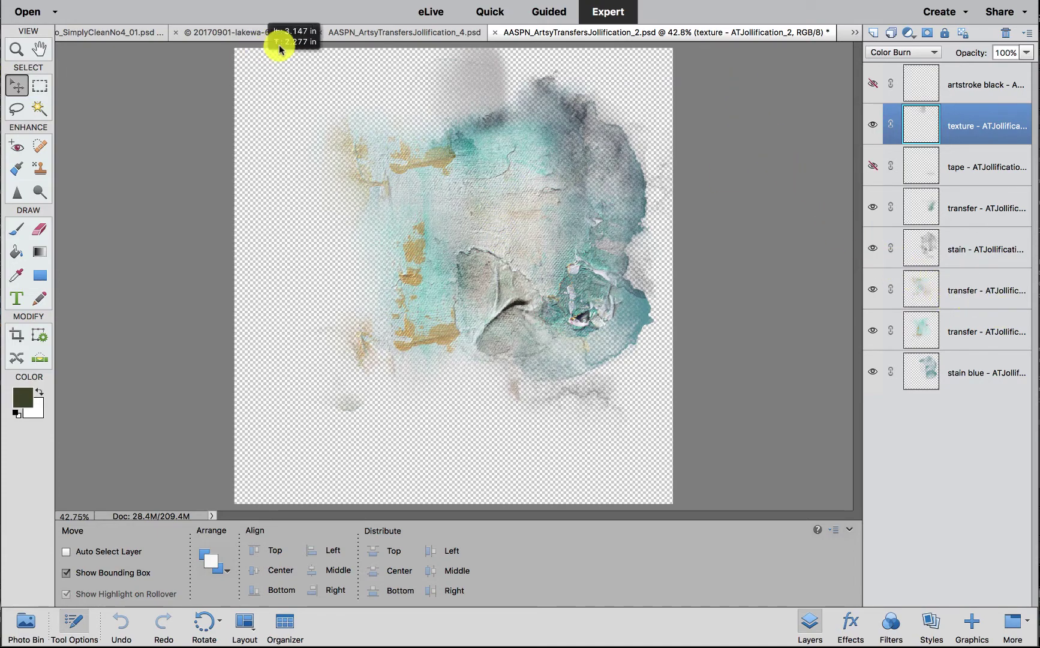
pyautogui.press('super+z')
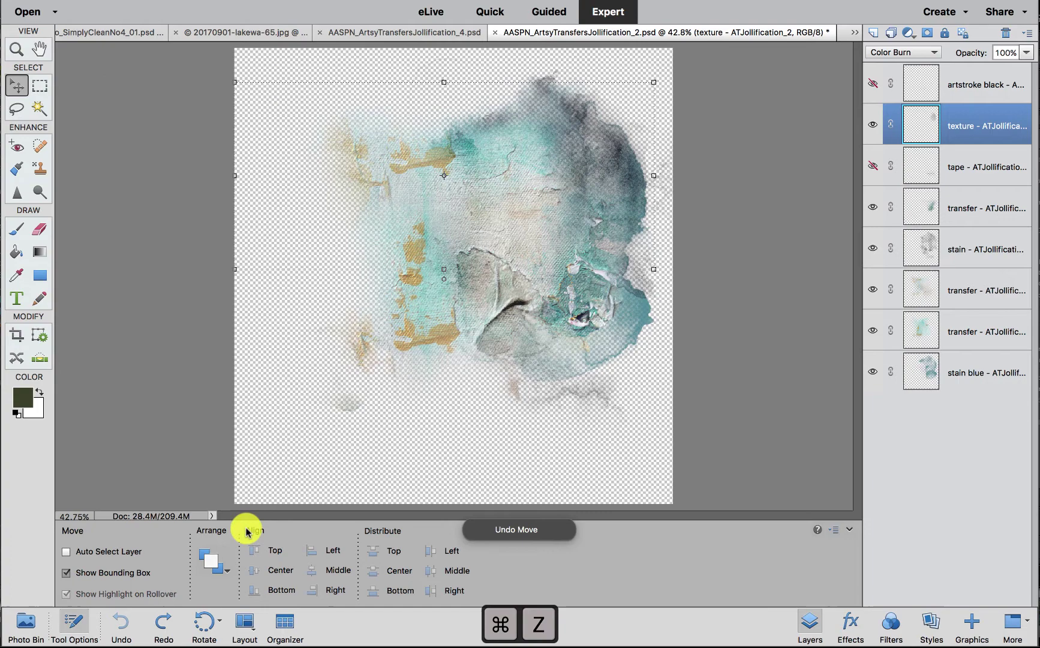
# Step: Return to the Soco_SimplyCleanNo4_01.psd layout and add the AASPN_ArtsyTransfersJollification_2.psd artwork above Layer 3, beneath the masked photo
pyautogui.click(27, 622)
pyautogui.click(105, 578)
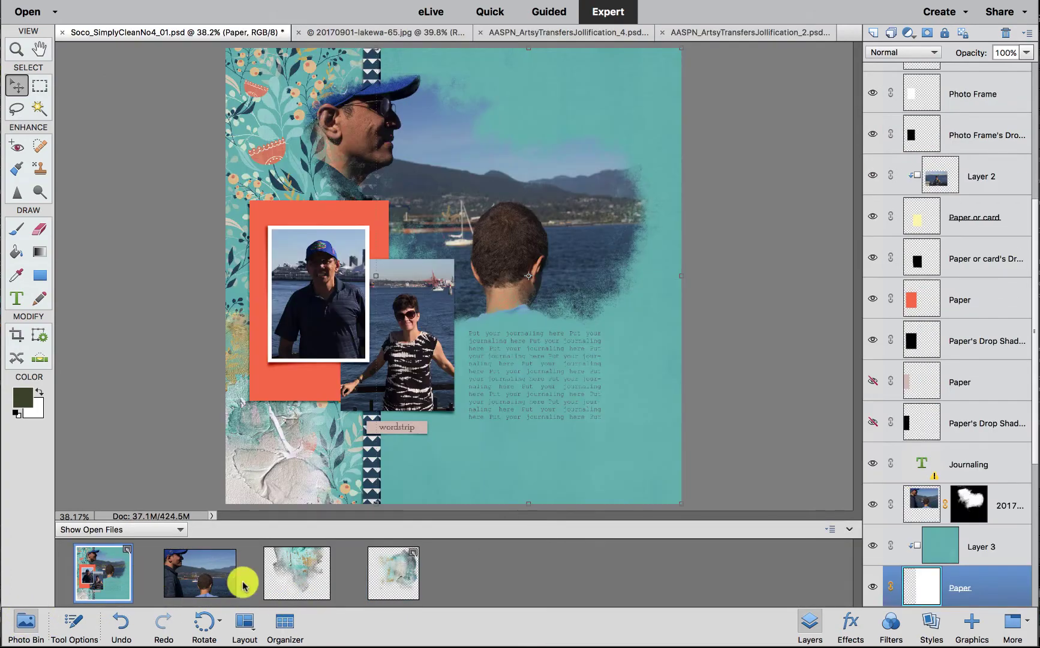
pyautogui.moveTo(403, 577); pyautogui.dragTo(587, 123)
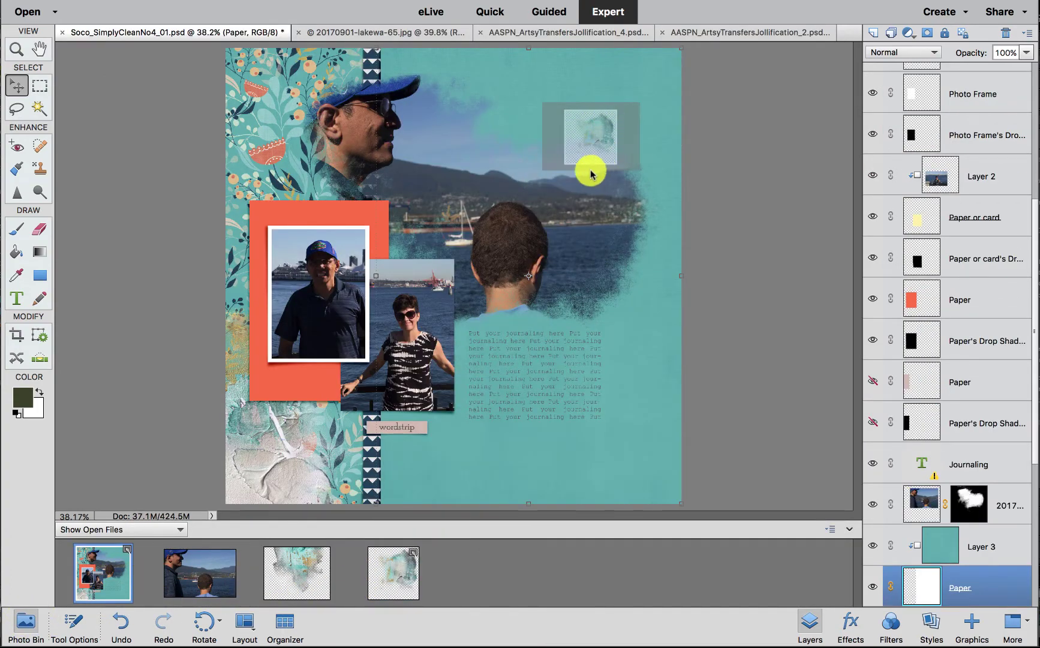
pyautogui.moveTo(591, 174); pyautogui.dragTo(568, 191)
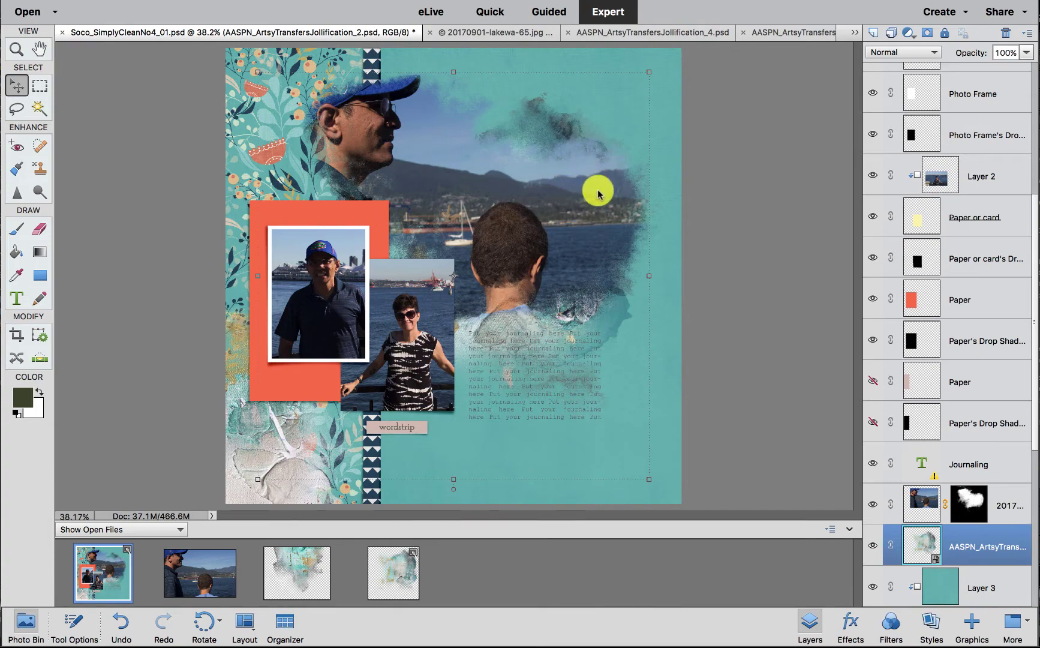
# Step: Scale the added artwork to 84.69% and position it around the upper-right edge of the masked photo
pyautogui.moveTo(548, 142); pyautogui.dragTo(654, 30)
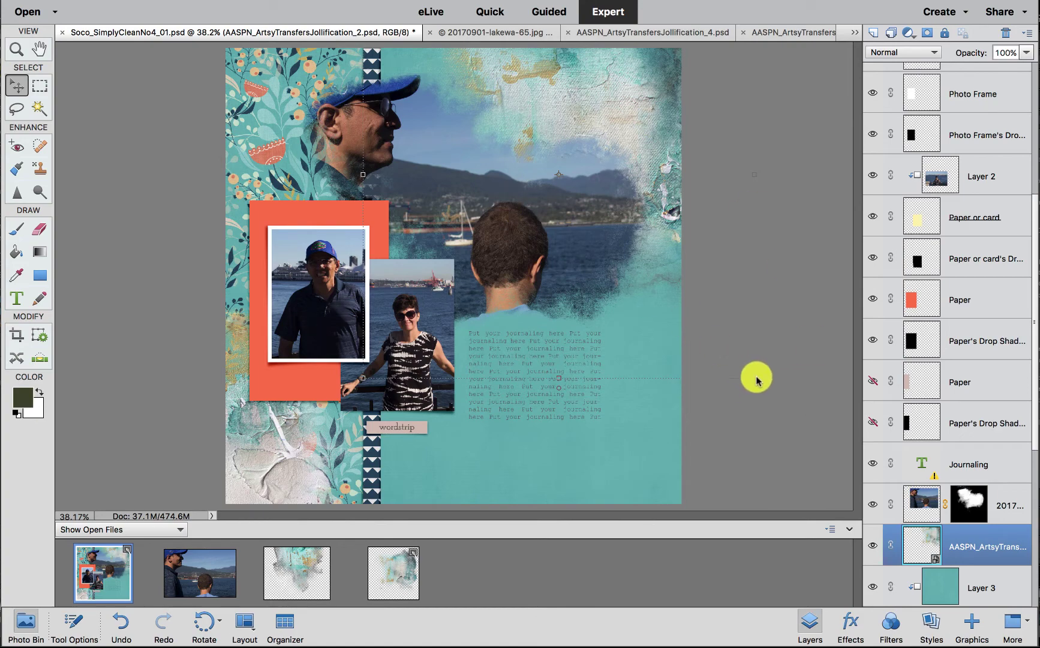
pyautogui.moveTo(757, 379); pyautogui.dragTo(685, 272)
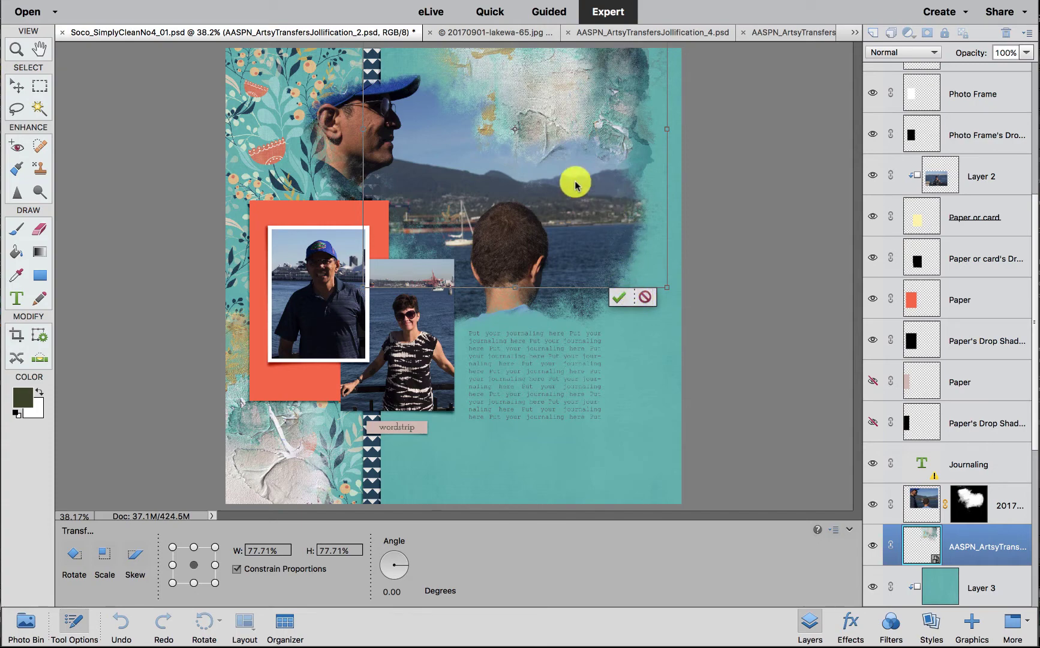
pyautogui.moveTo(557, 155); pyautogui.dragTo(545, 205)
pyautogui.moveTo(651, 337); pyautogui.dragTo(679, 364)
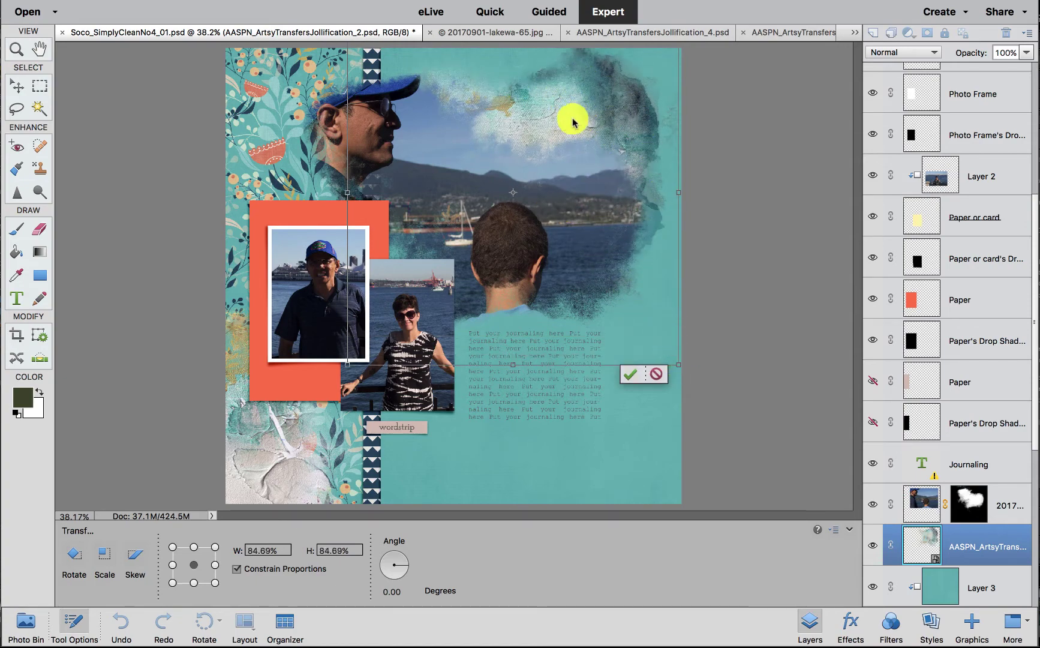
pyautogui.moveTo(573, 123); pyautogui.dragTo(580, 133)
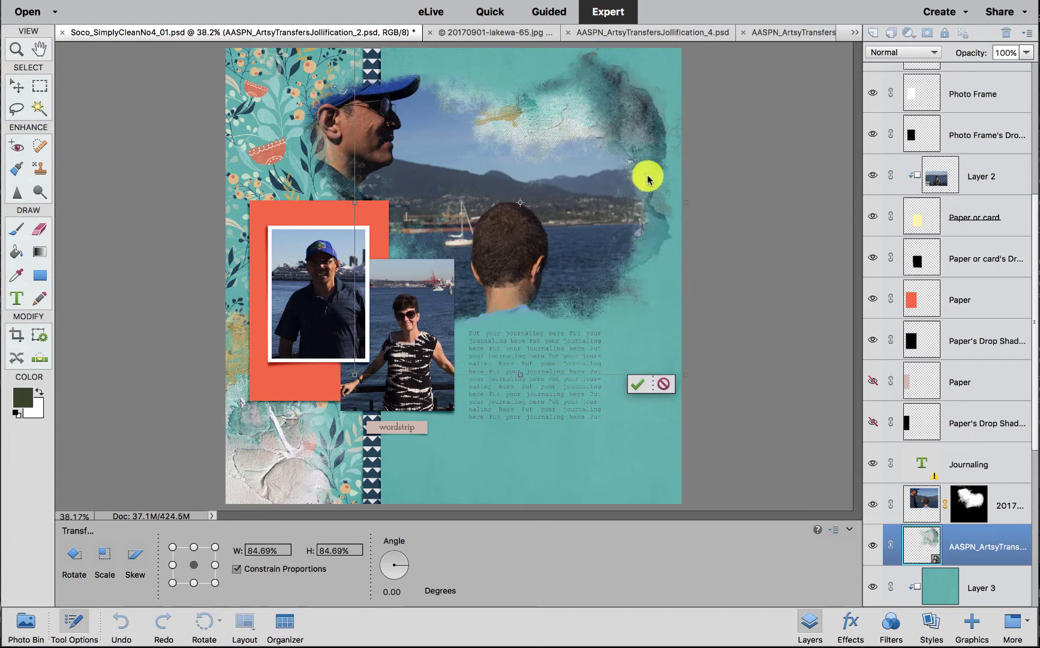
pyautogui.click(636, 383)
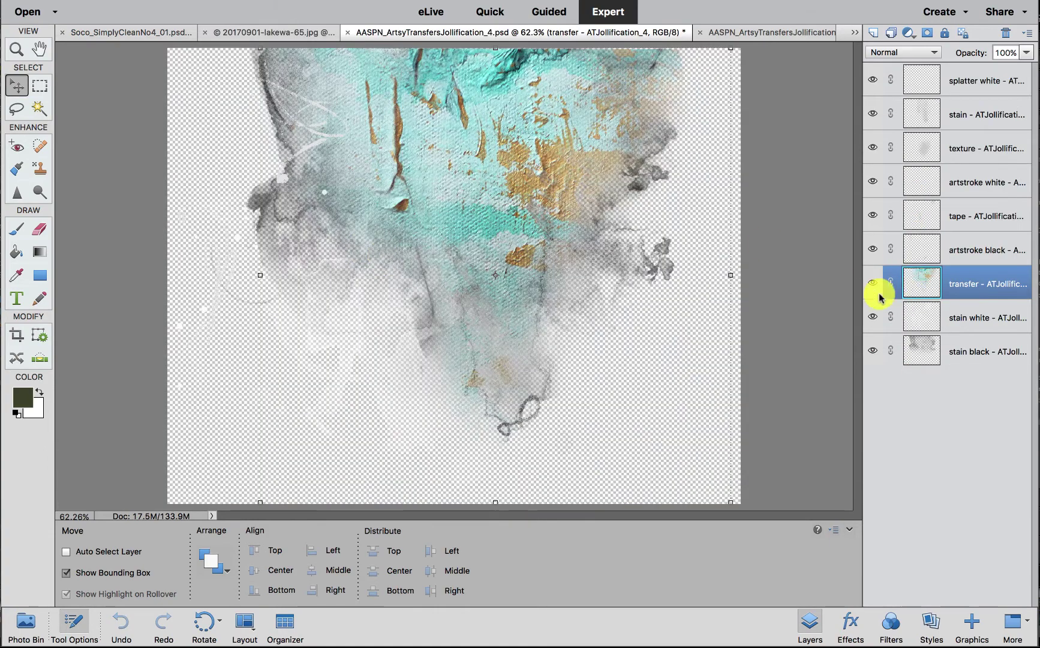
# Step: Identify and select the stain black layer in AASPN_ArtsyTransfersJollification_4.psd, and sample the green from the cap logo in the layout
pyautogui.click(960, 354)
pyautogui.click(874, 351)
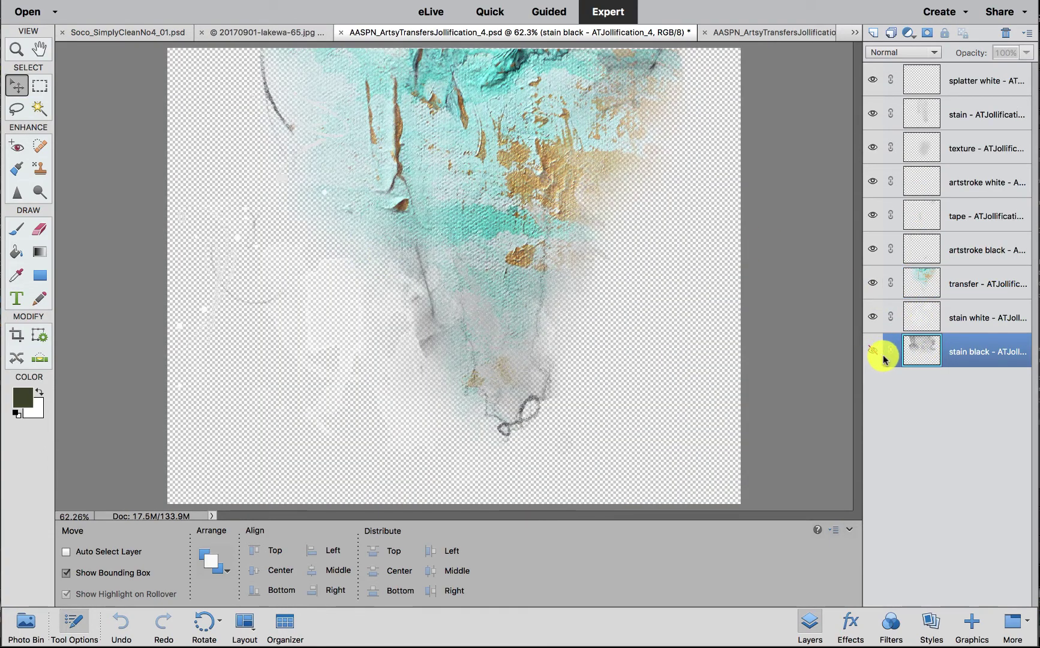
pyautogui.click(874, 351)
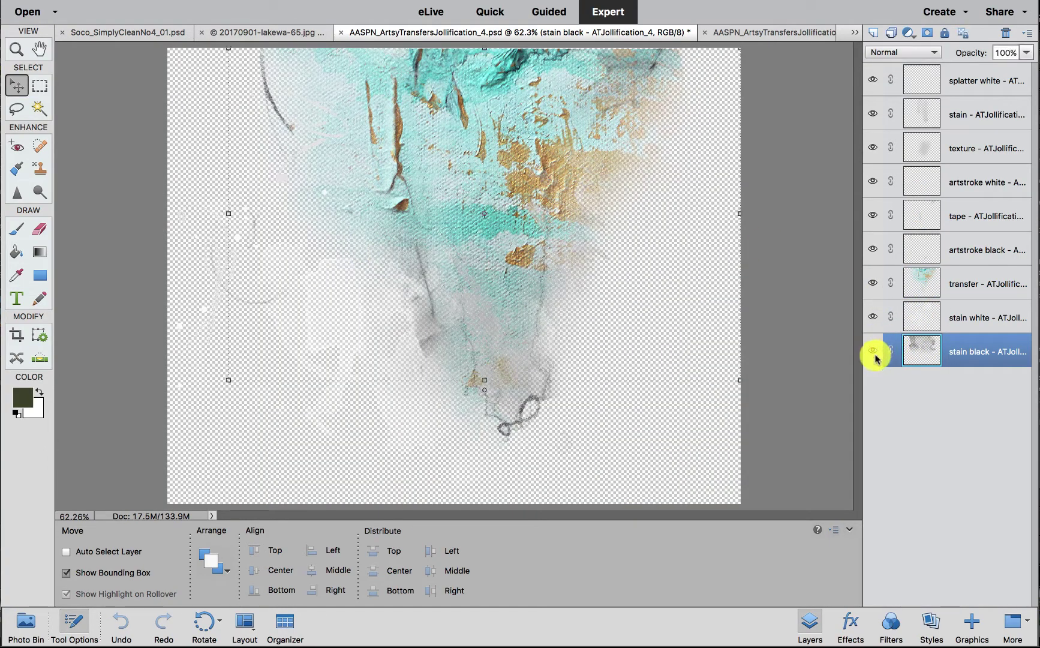
pyautogui.click(163, 32)
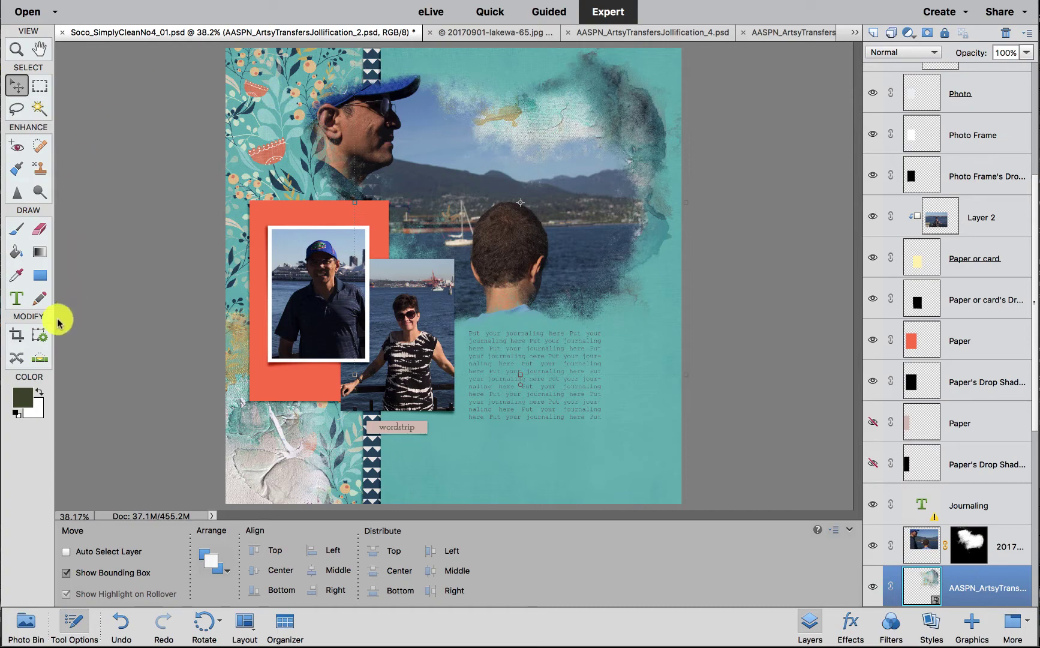
pyautogui.click(15, 275)
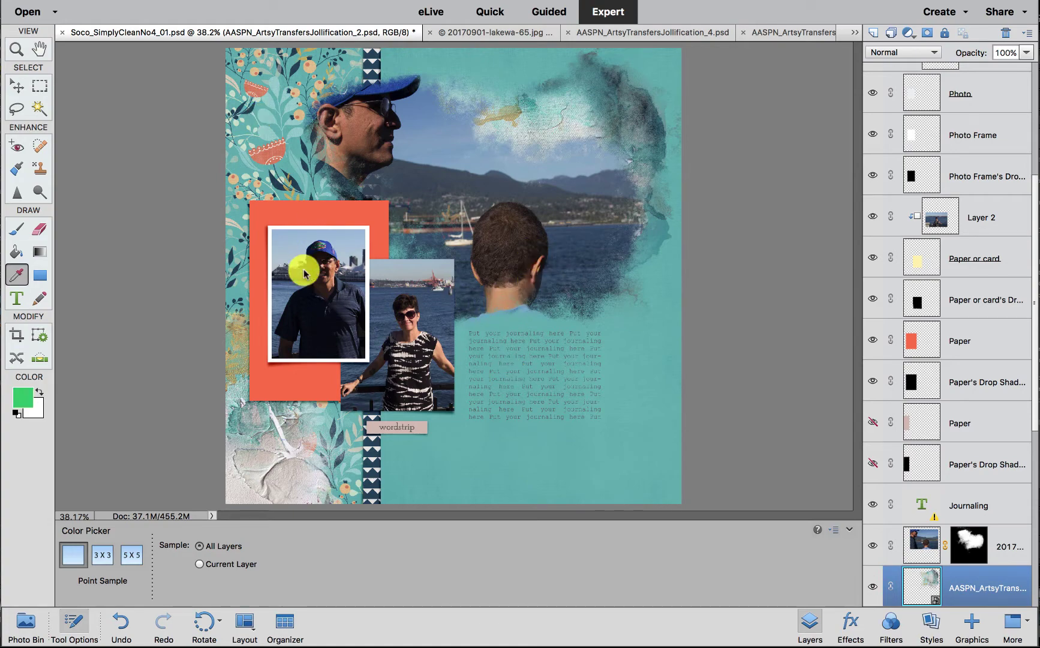
# Step: Fill the stain black layer with the foreground color at 100% opacity, preserving transparency, and check what the stain white layer contributes
pyautogui.click(632, 35)
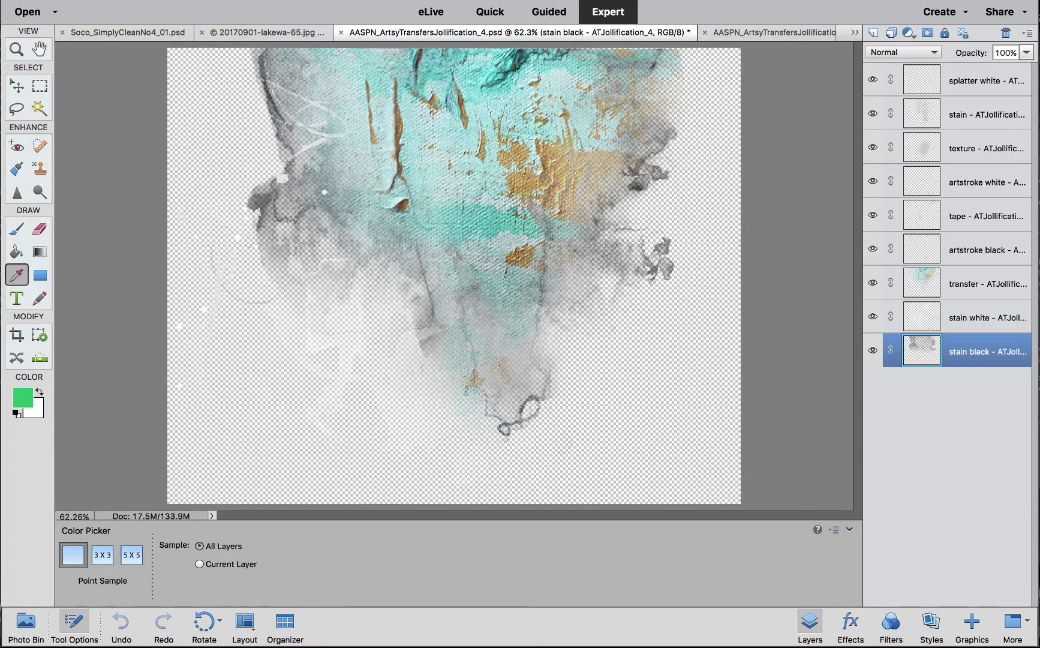
pyautogui.click(127, 110)
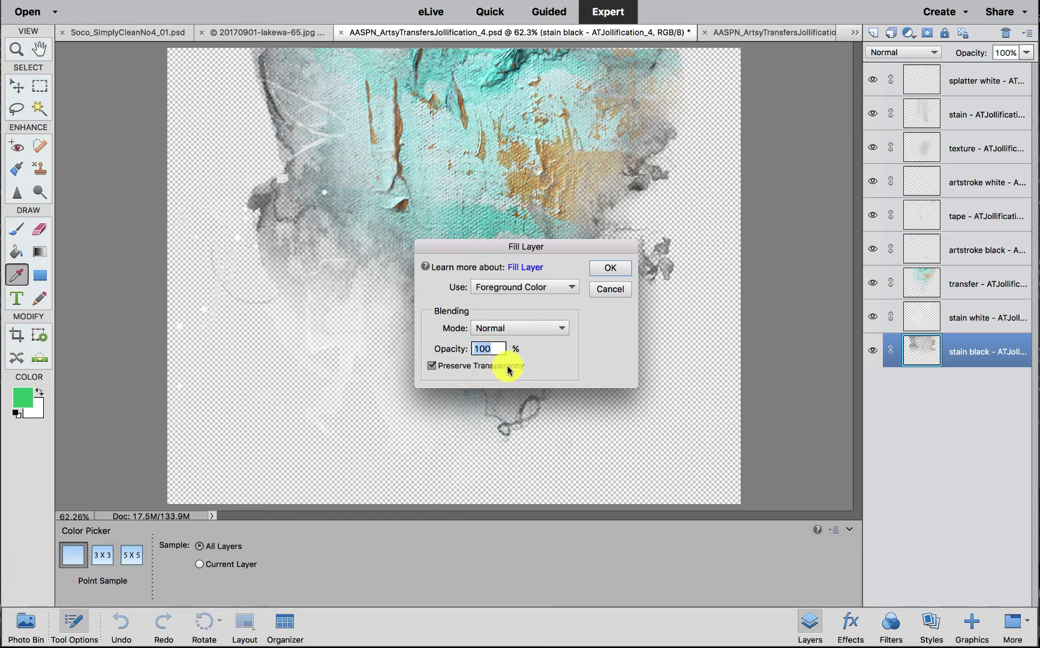
pyautogui.click(623, 270)
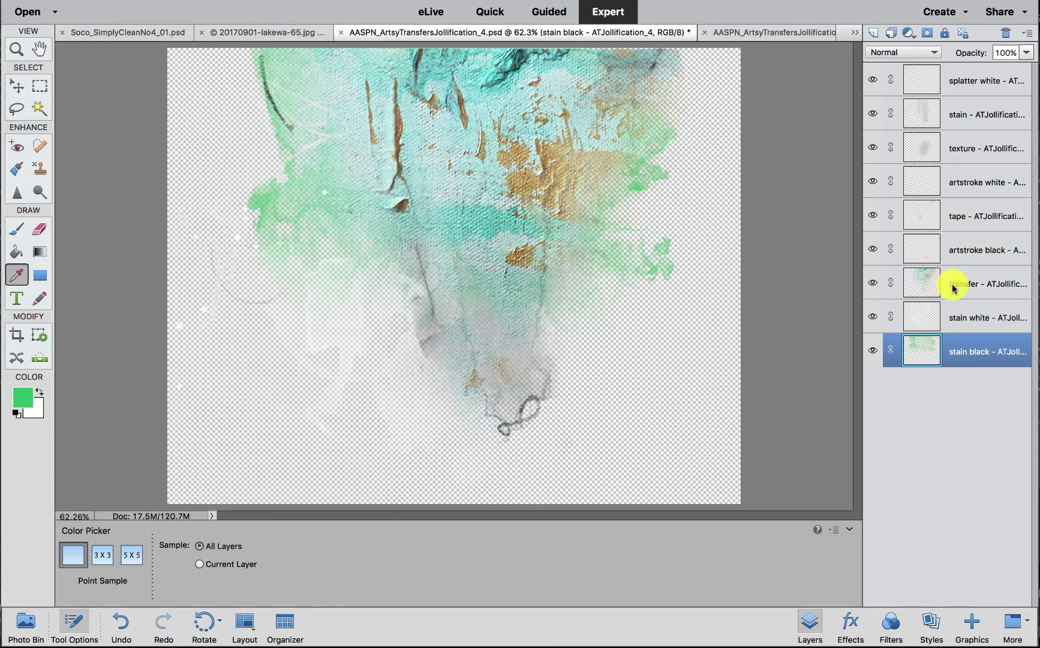
pyautogui.click(873, 316)
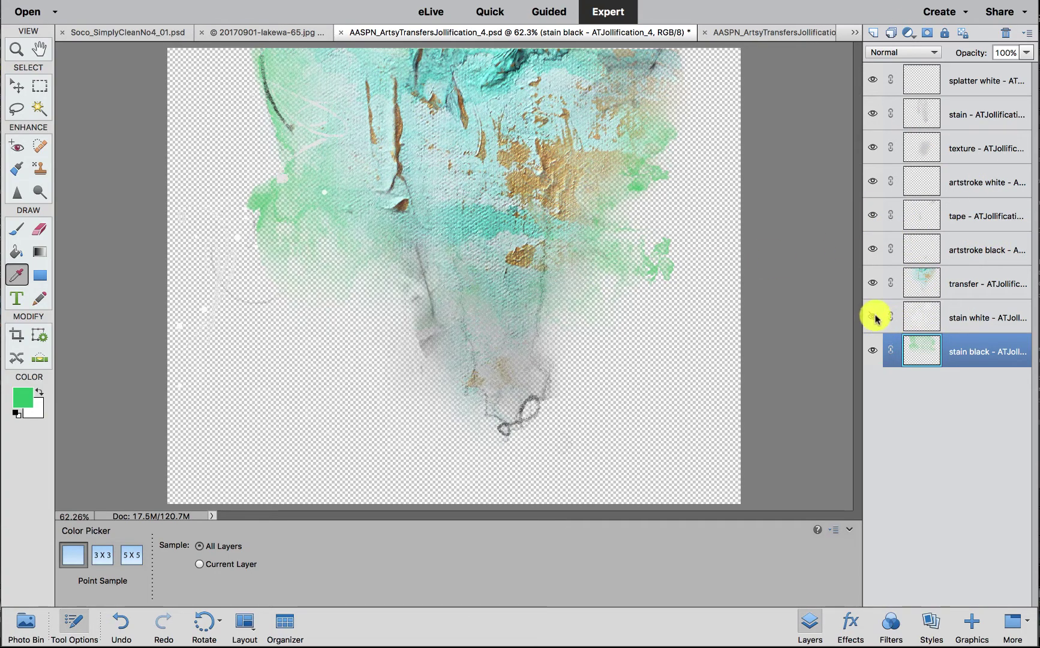
pyautogui.click(874, 317)
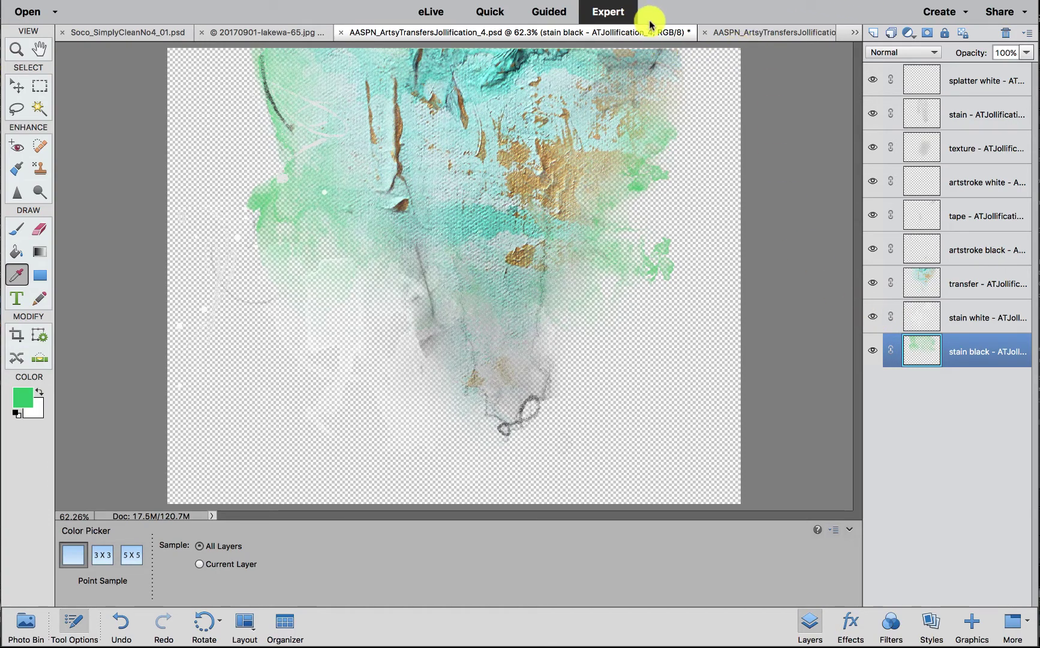
# Step: Close 20170901-lakewa-65.jpg and add the recolored AASPN_ArtsyTransfersJollification_4.psd artwork to the layout, positioned below the boy behind the journaling
pyautogui.click(25, 624)
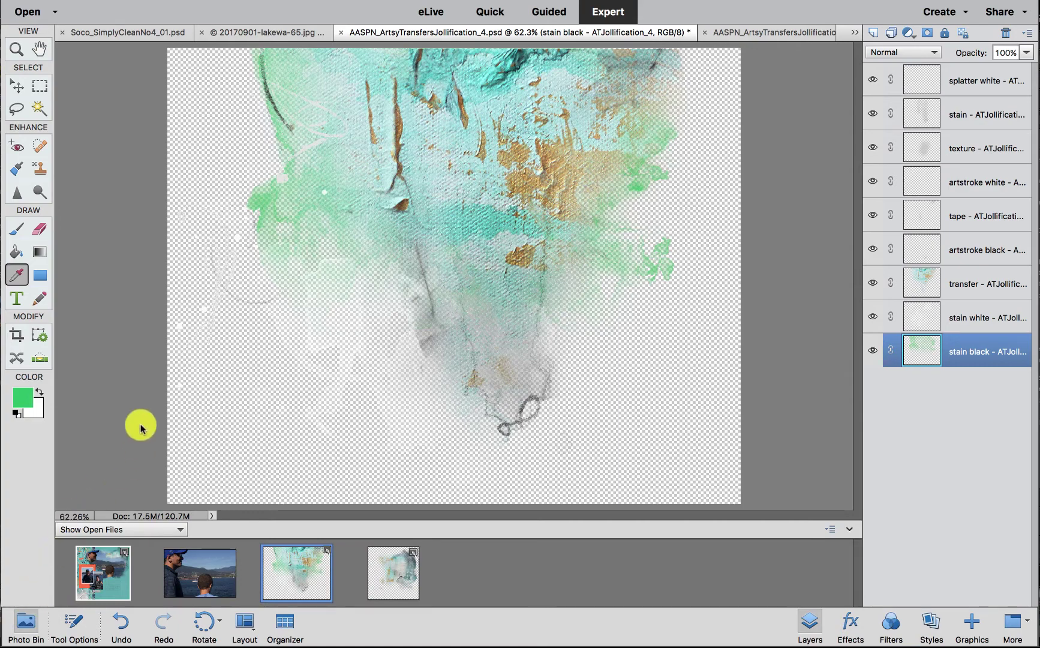
pyautogui.click(105, 570)
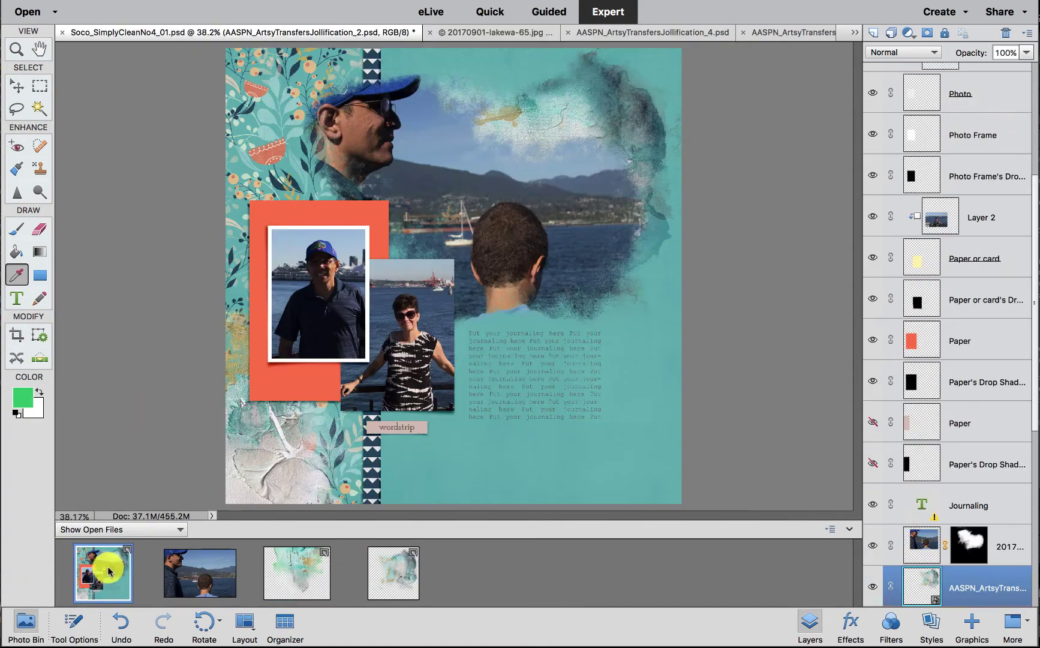
pyautogui.click(192, 572)
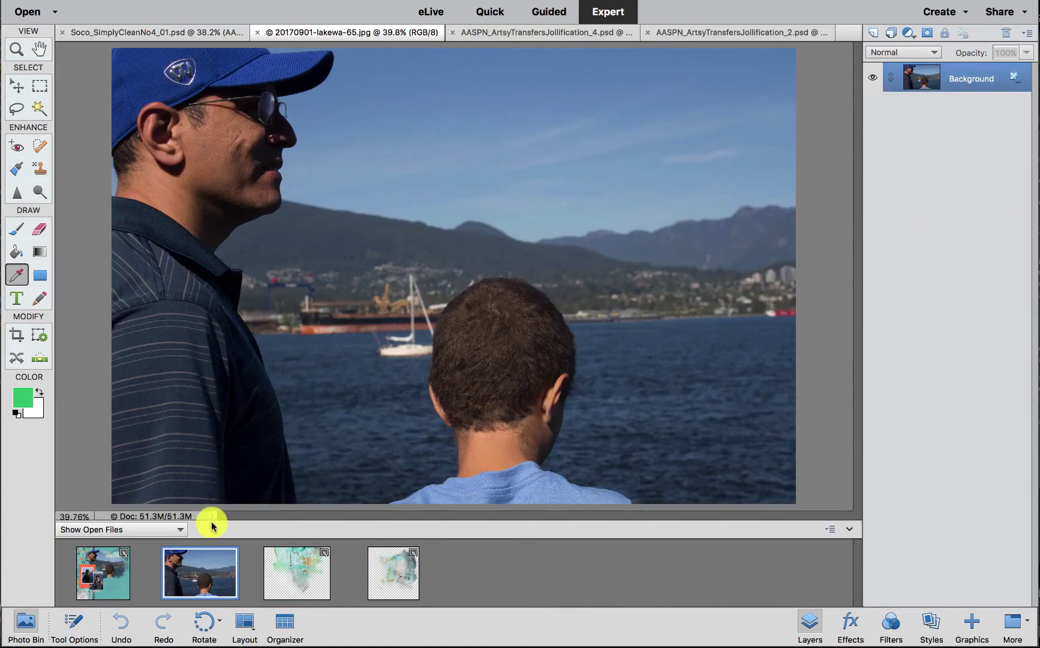
pyautogui.click(258, 32)
pyautogui.press('v')
pyautogui.moveTo(474, 330); pyautogui.dragTo(540, 421)
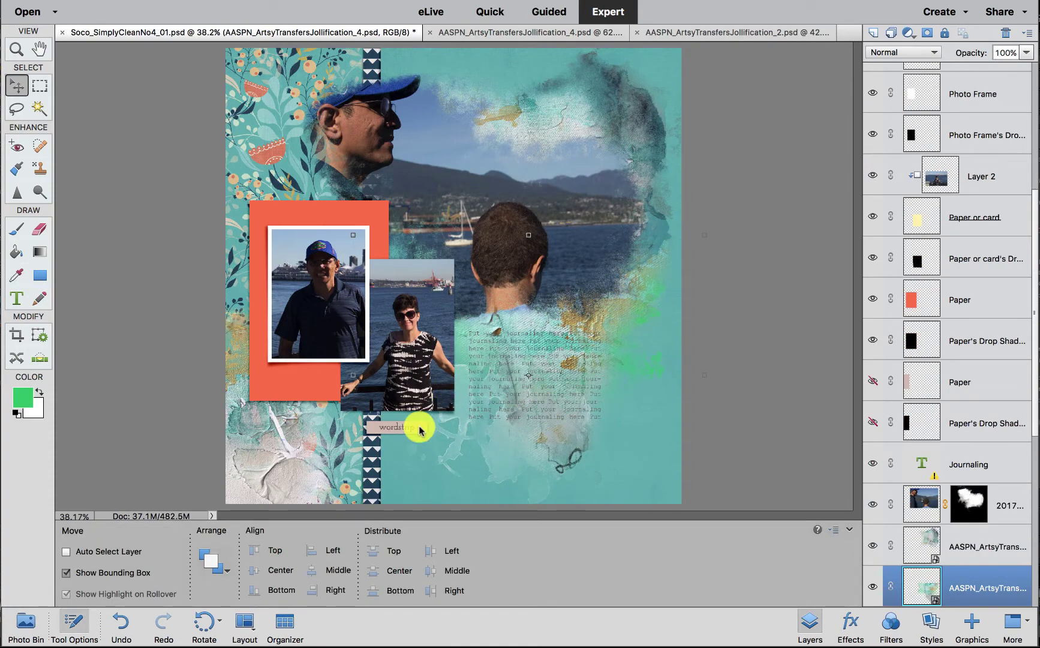
# Step: Move the journaling text block down and left to the bottom of the page, beside the wordstrip
pyautogui.click(577, 32)
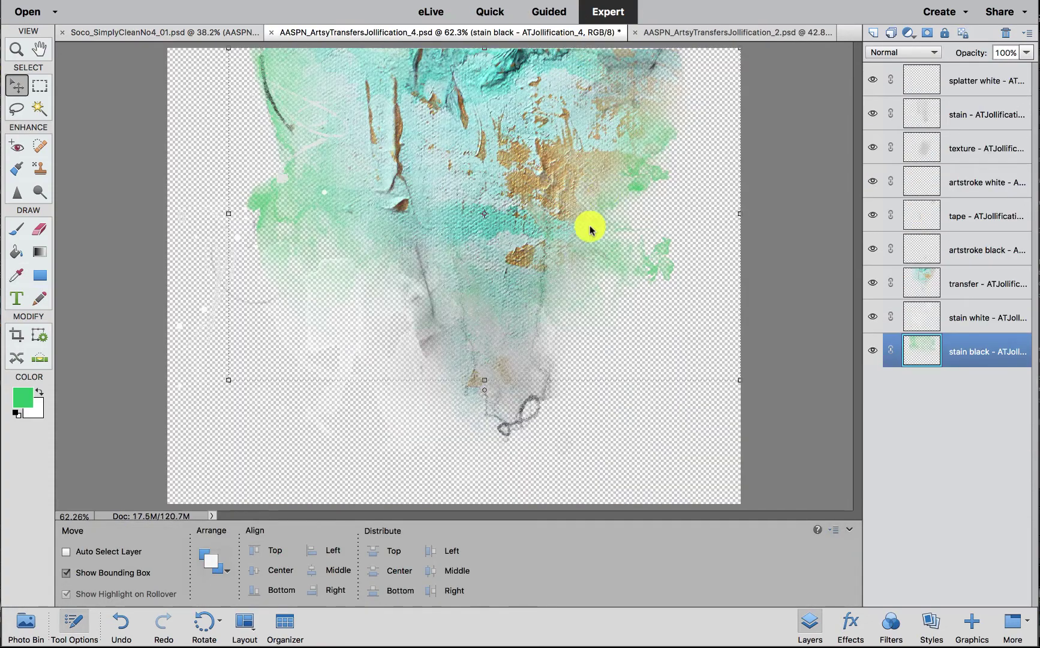
pyautogui.click(232, 37)
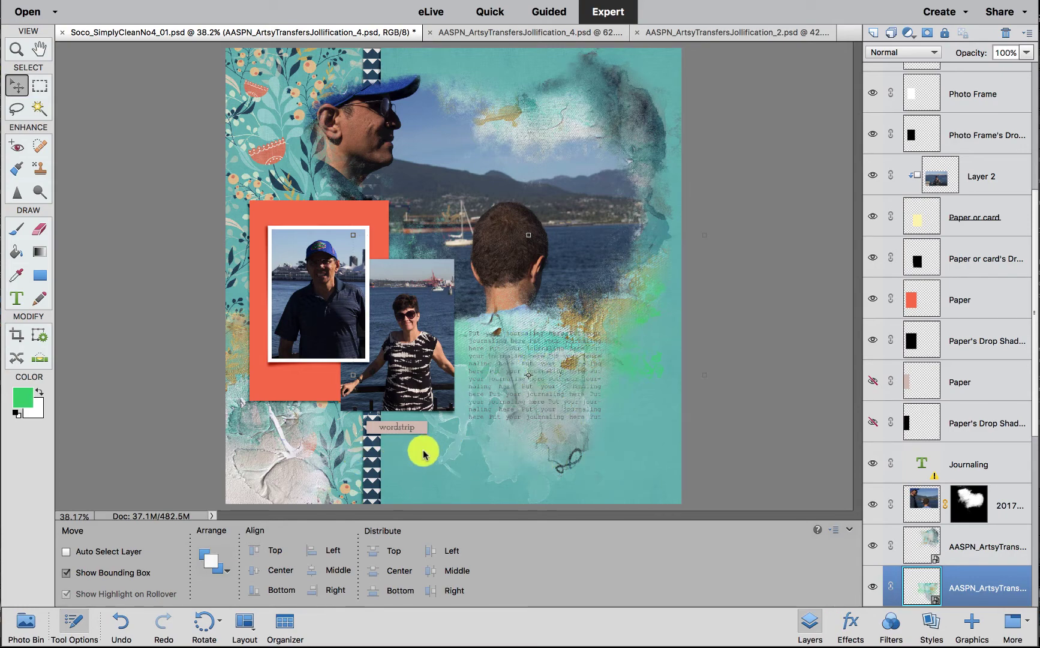
pyautogui.moveTo(529, 366); pyautogui.dragTo(454, 441)
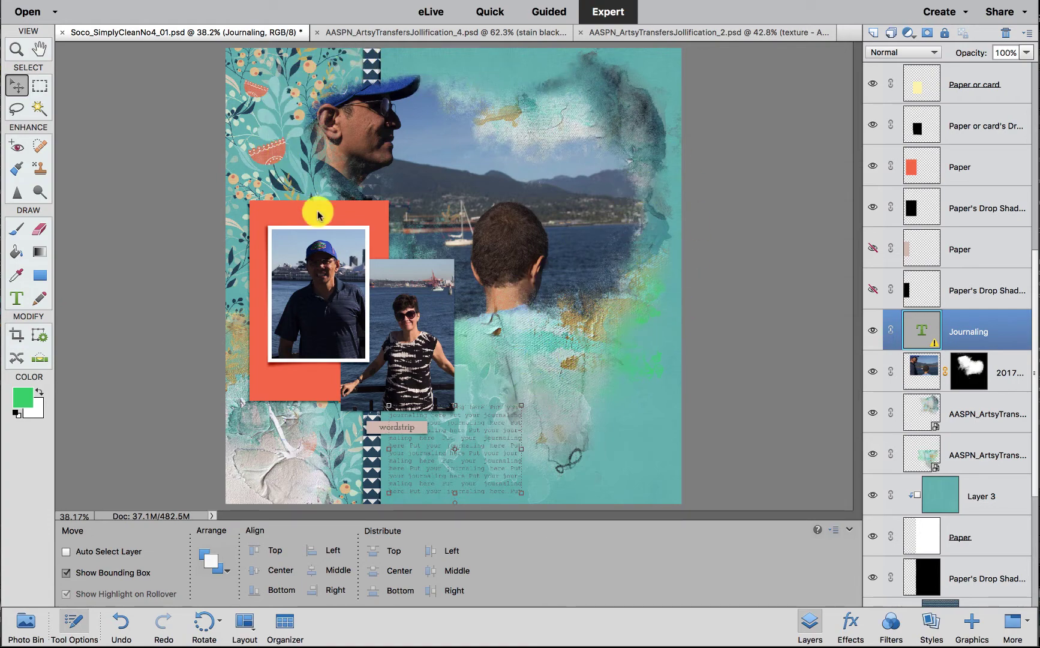
# Step: Add another copy of the AASPN_ArtsyTransfersJollification_2.psd artwork to the layout, low in the layer stack beneath the Jollification_1 artwork
pyautogui.click(501, 31)
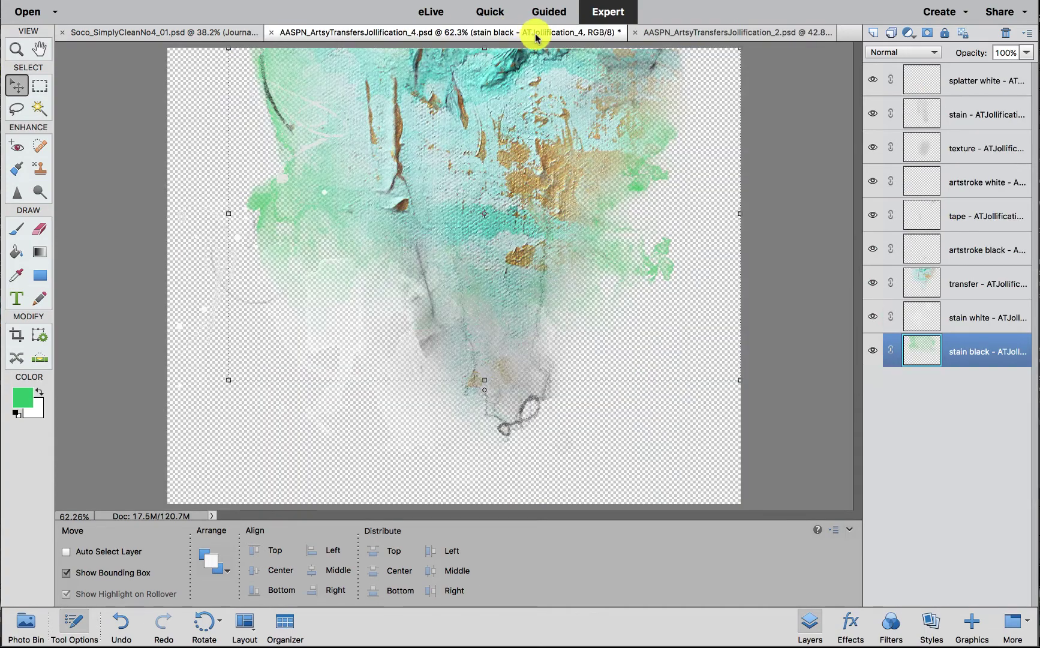
pyautogui.click(690, 32)
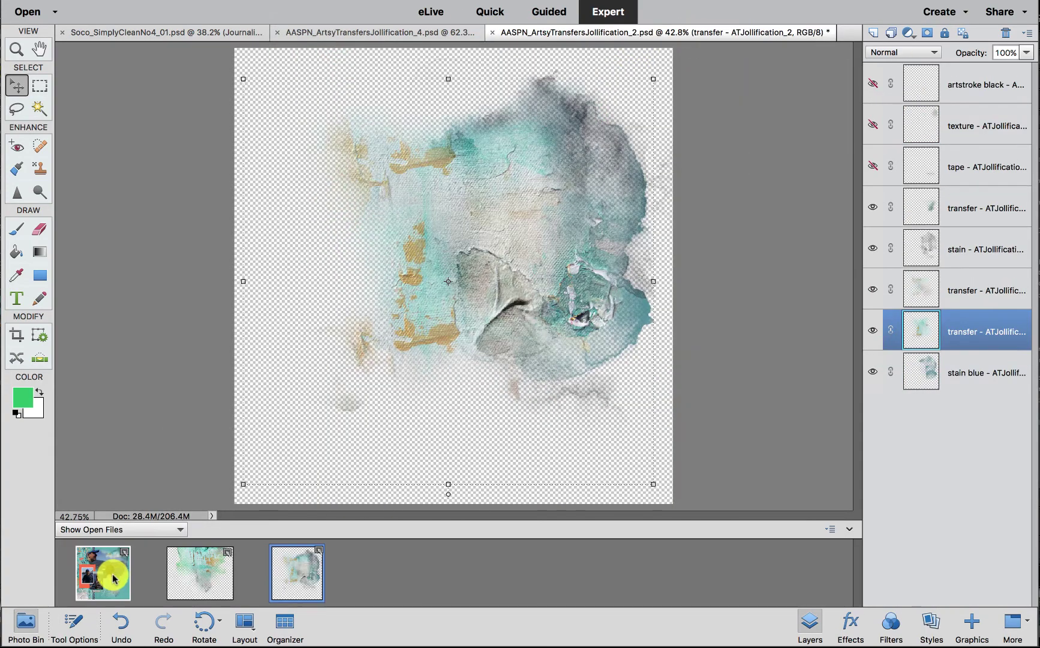
pyautogui.click(114, 577)
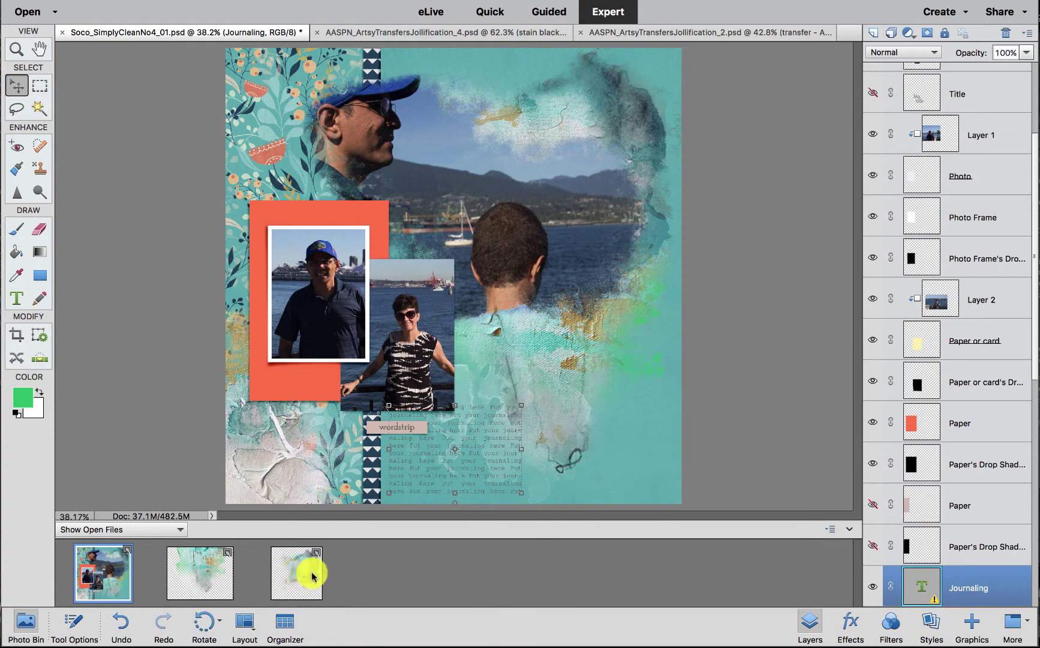
pyautogui.moveTo(309, 572); pyautogui.dragTo(321, 170)
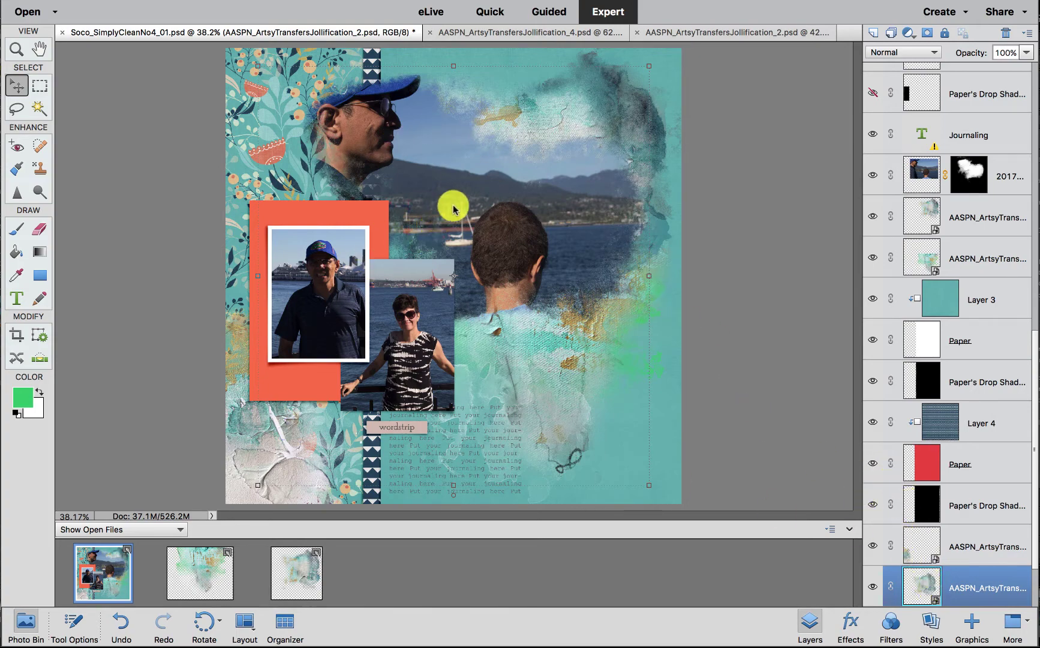
# Step: Shrink and rotate the new artwork copy, placing it on the floral paper behind the man's head
pyautogui.moveTo(453, 206); pyautogui.dragTo(384, 183)
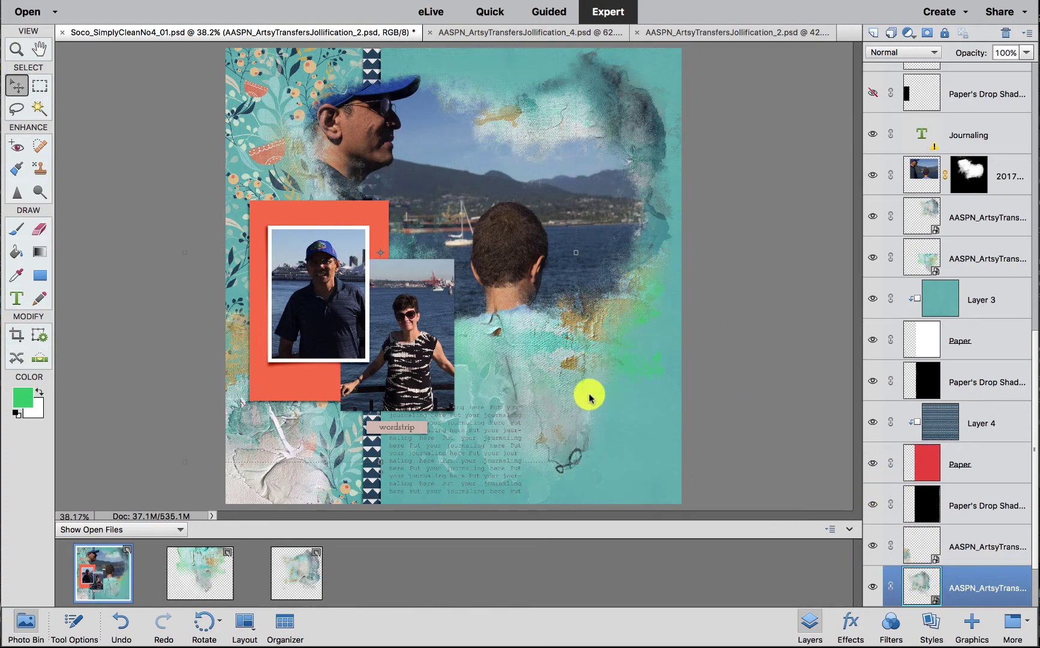
pyautogui.moveTo(574, 466); pyautogui.dragTo(441, 228)
pyautogui.press('Return')
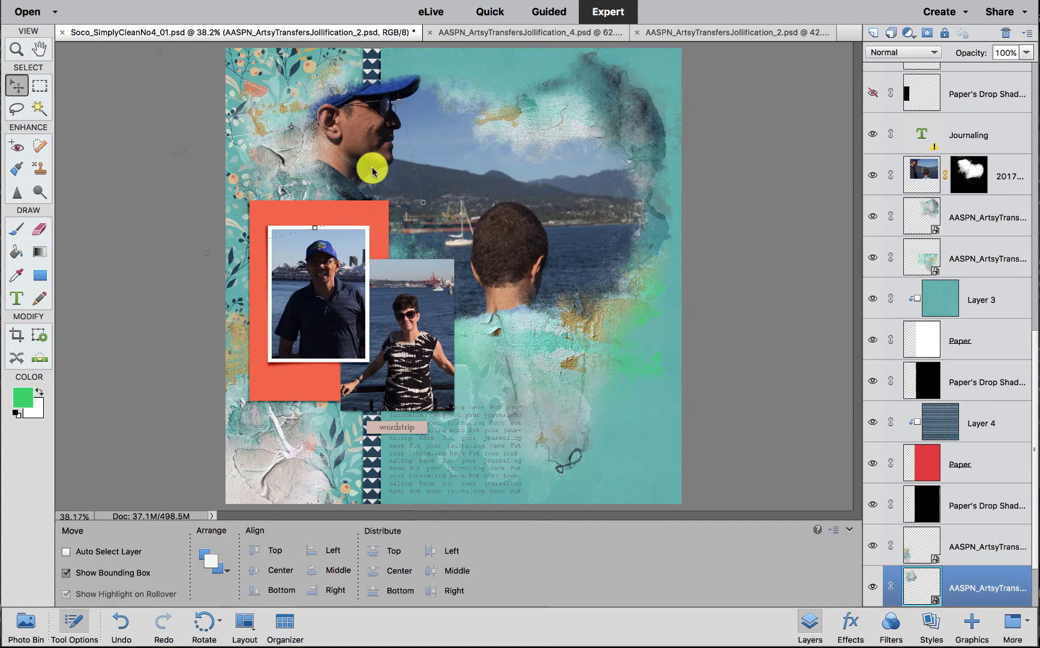
# Step: Toggle the AASPN_ArtsyTransfersJollification_1.psd layer's visibility to compare the lower-left floral paper with and without it
pyautogui.click(885, 546)
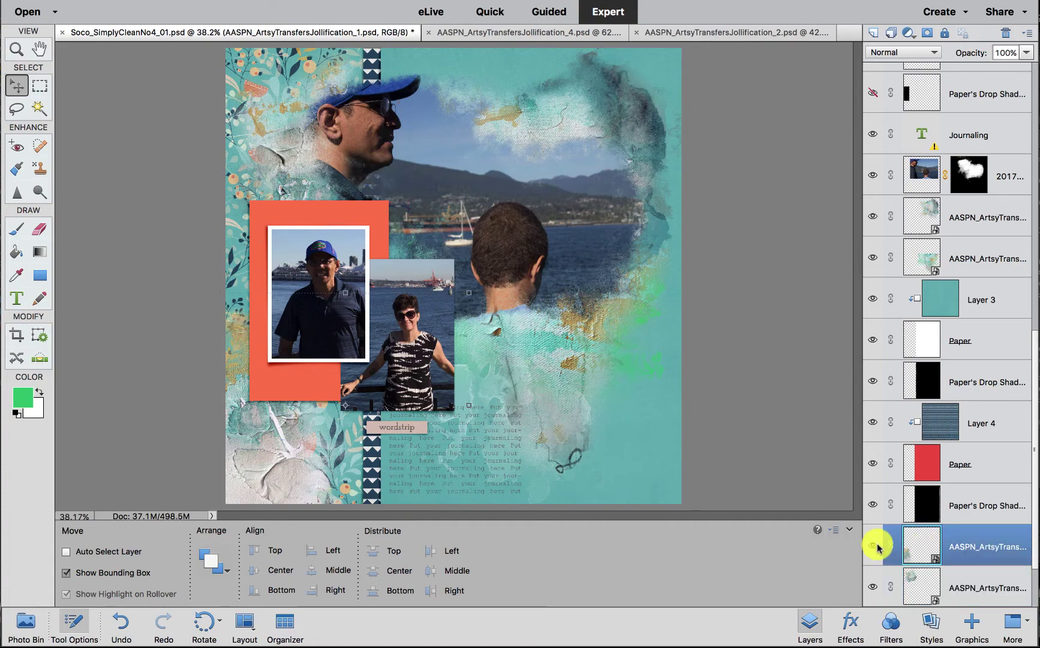
pyautogui.click(872, 546)
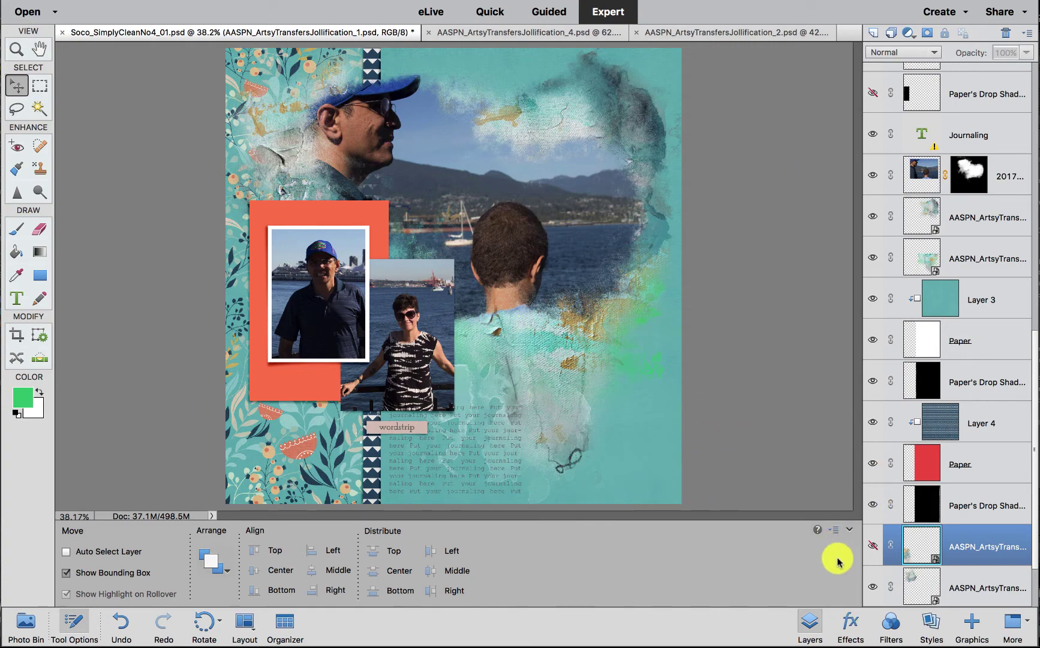
pyautogui.click(872, 545)
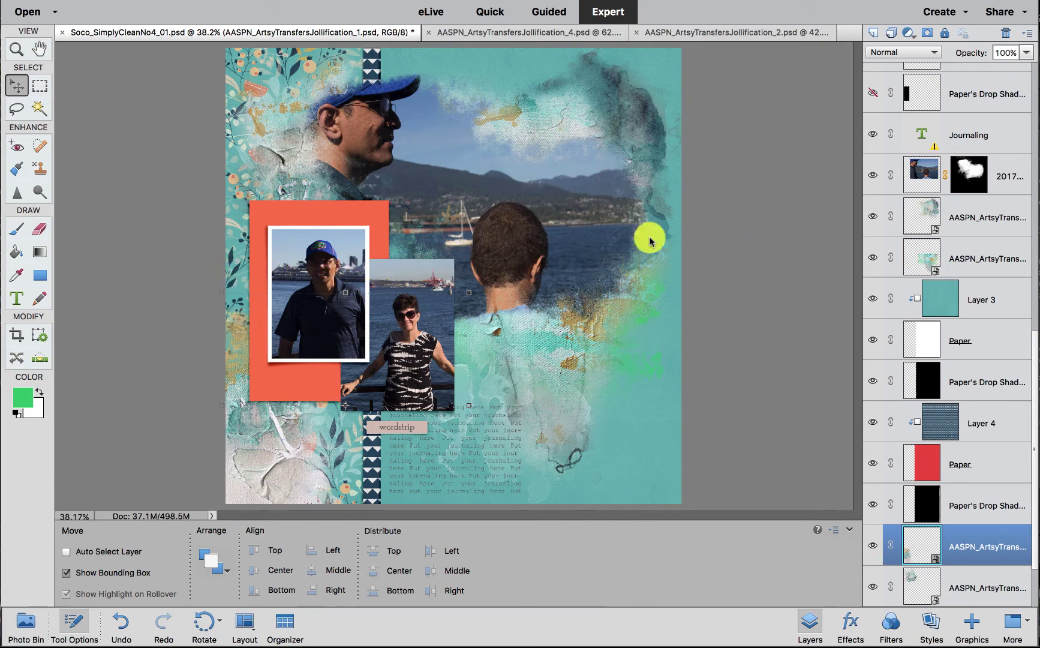
# Step: Create a new layer above Journaling and draw a 20 px green Pencil line horizontally across the page
pyautogui.click(942, 143)
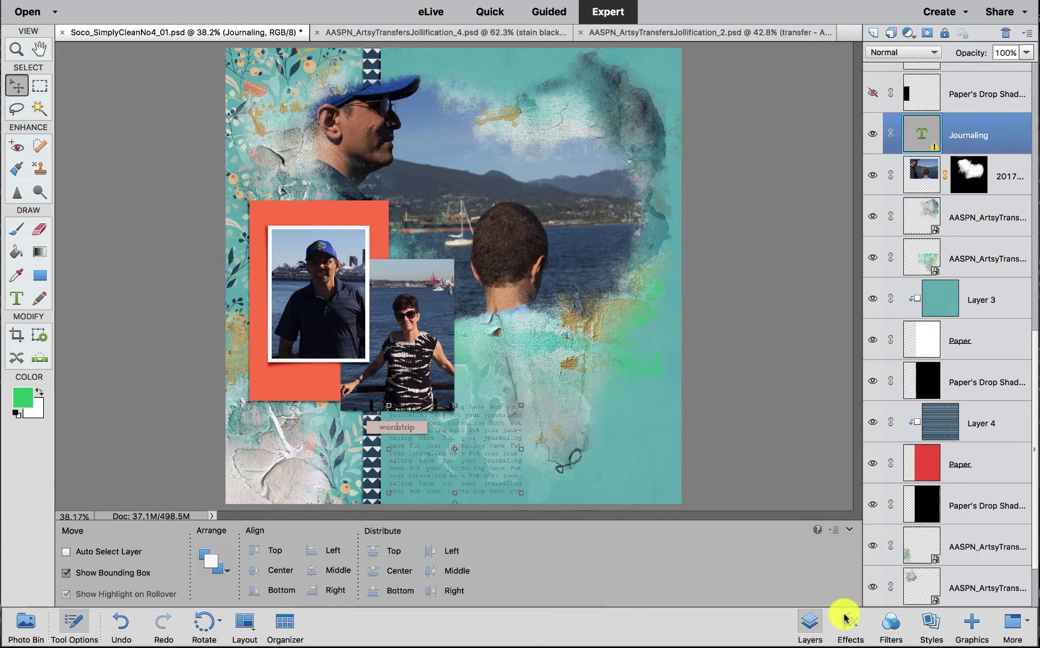
pyautogui.hotkey('ctrl', 'alt', 'shift', 'n')
pyautogui.press('n')
pyautogui.moveTo(177, 290)
pyautogui.mouseDown()
pyautogui.moveTo(624, 273)
pyautogui.moveTo(740, 277)
pyautogui.mouseUp()
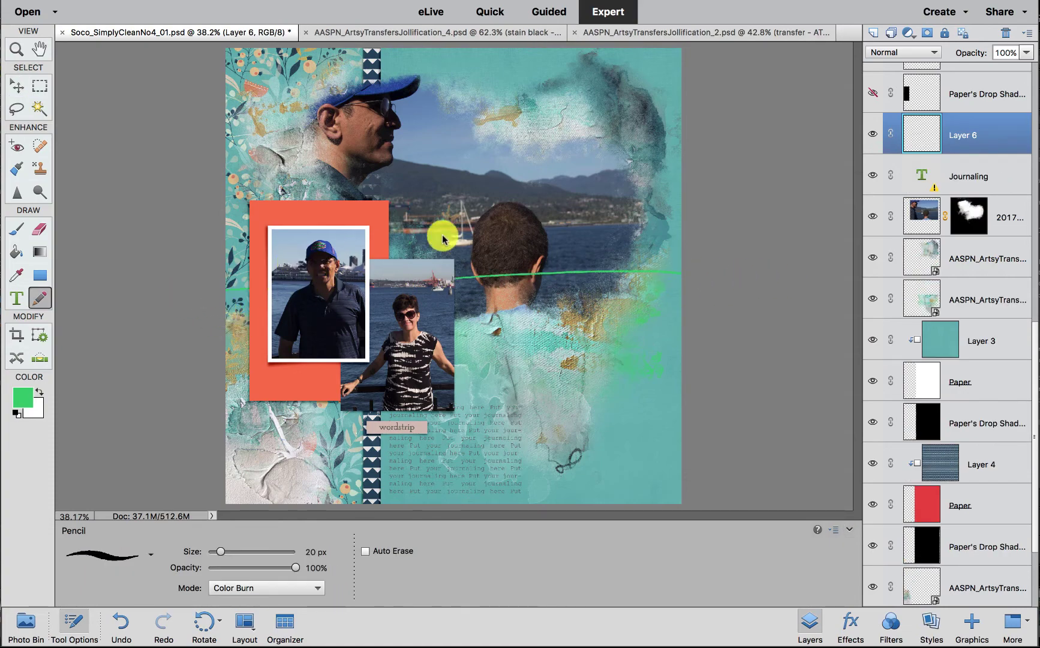
# Step: Bring the green line's layer to the front and draw more crossing Pencil lines over the photos
pyautogui.hotkey('ctrl', 'shift', ']')
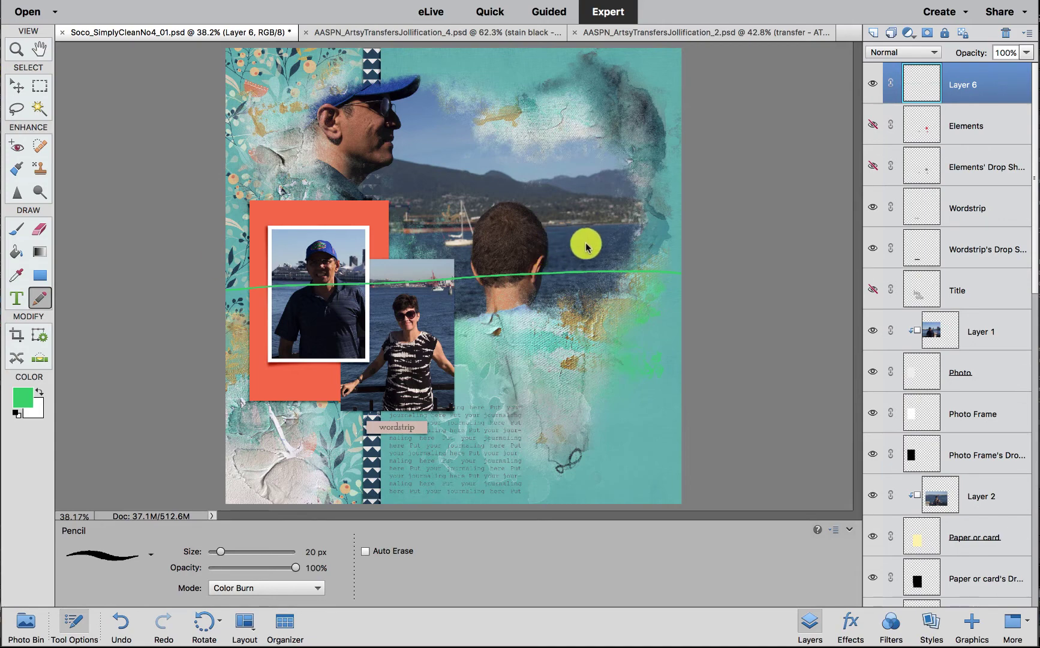
pyautogui.moveTo(593, 241); pyautogui.dragTo(681, 273)
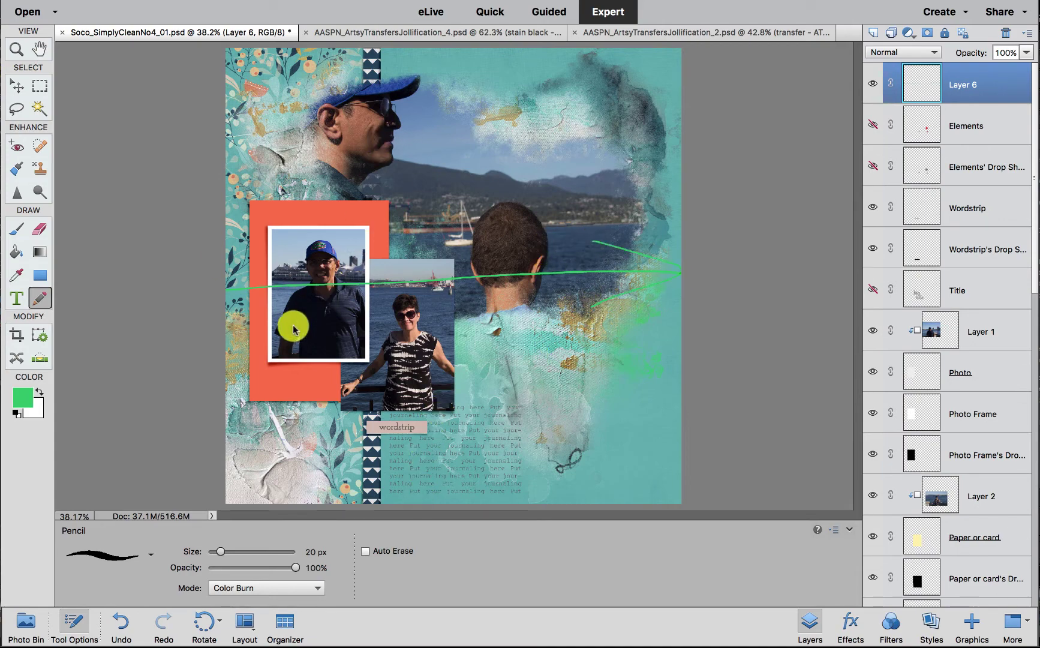
pyautogui.moveTo(310, 351); pyautogui.dragTo(302, 363)
pyautogui.moveTo(385, 267)
pyautogui.mouseDown()
pyautogui.moveTo(624, 266)
pyautogui.moveTo(693, 327)
pyautogui.moveTo(686, 340)
pyautogui.moveTo(338, 382)
pyautogui.moveTo(261, 373)
pyautogui.mouseUp()
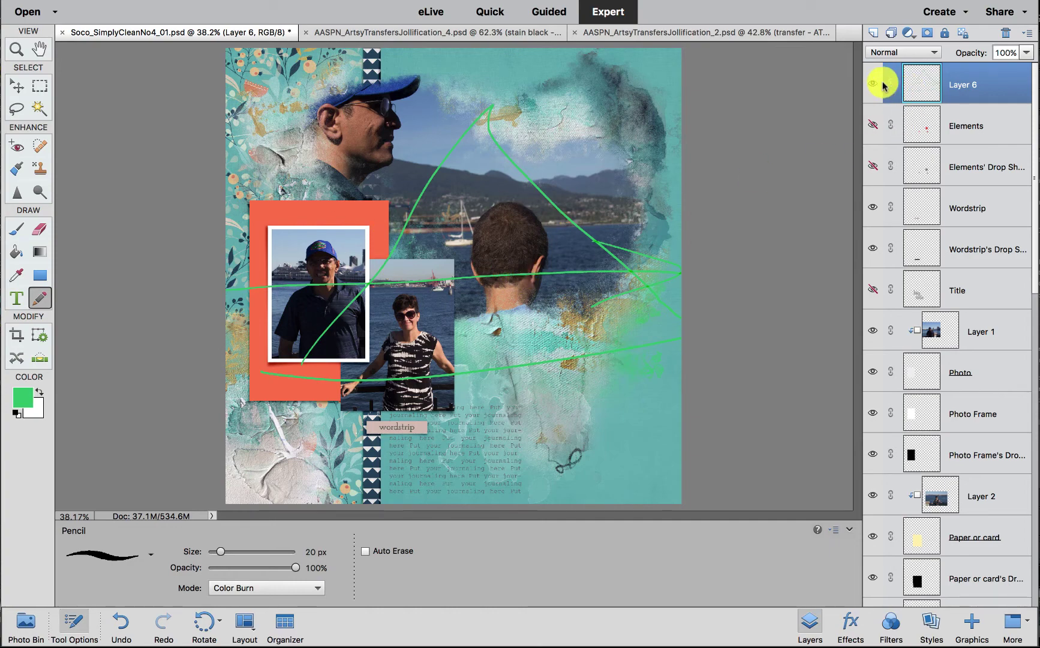
# Step: Delete the layer holding the green Pencil lines and close the two ArtsyTransfers artwork documents
pyautogui.click(1006, 33)
pyautogui.click(627, 214)
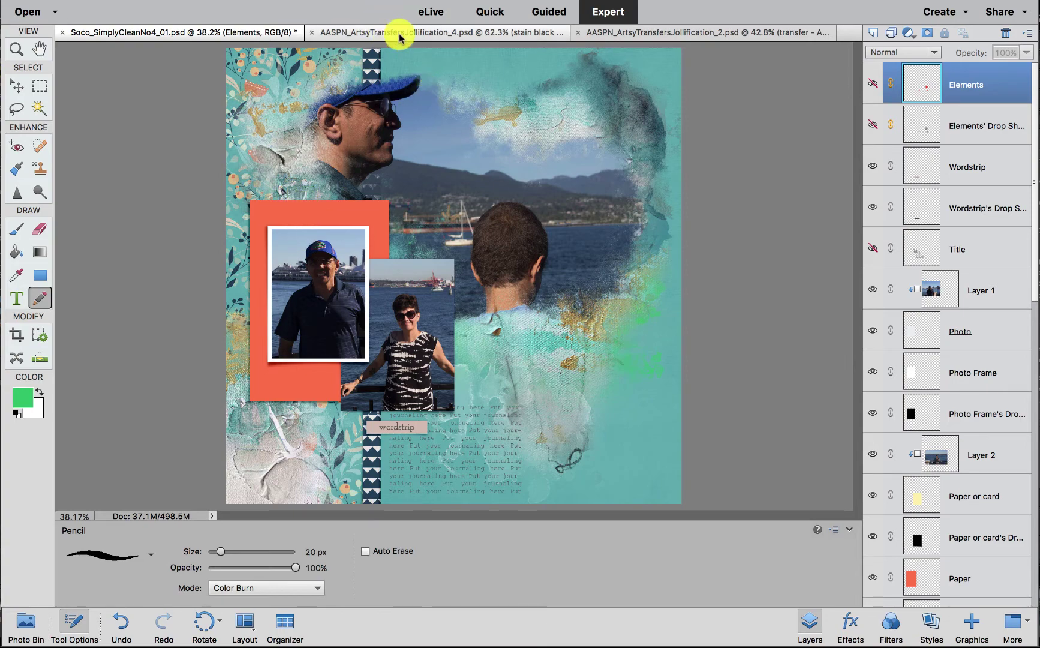
pyautogui.click(366, 32)
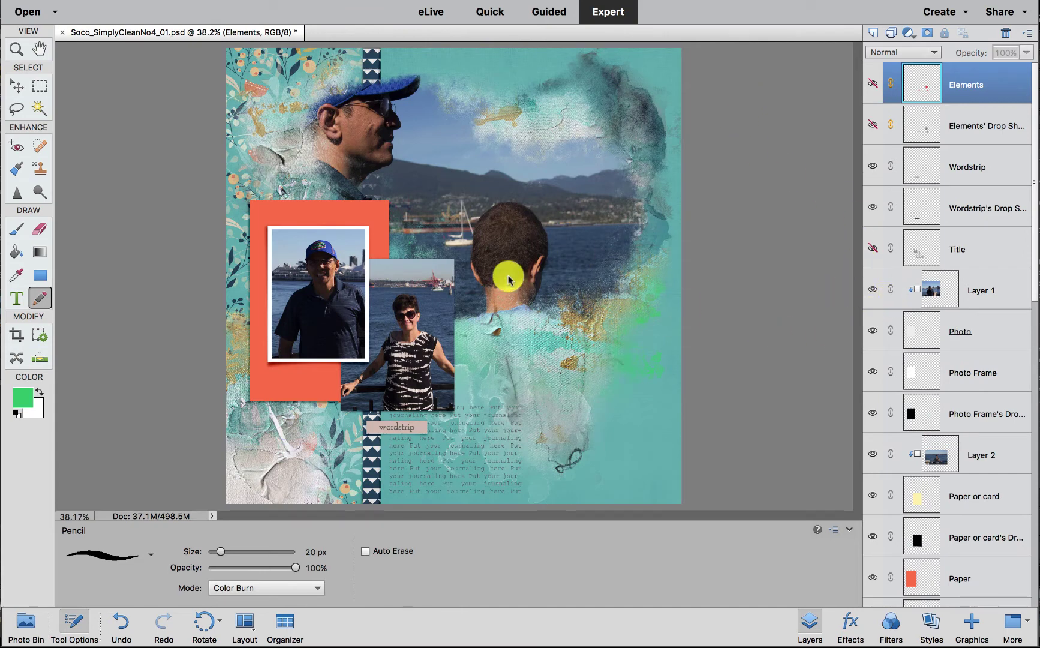
# Step: Choose the AASPN_AnnaBlendzArtsy8_10.png tip for the Brush tool
pyautogui.click(16, 229)
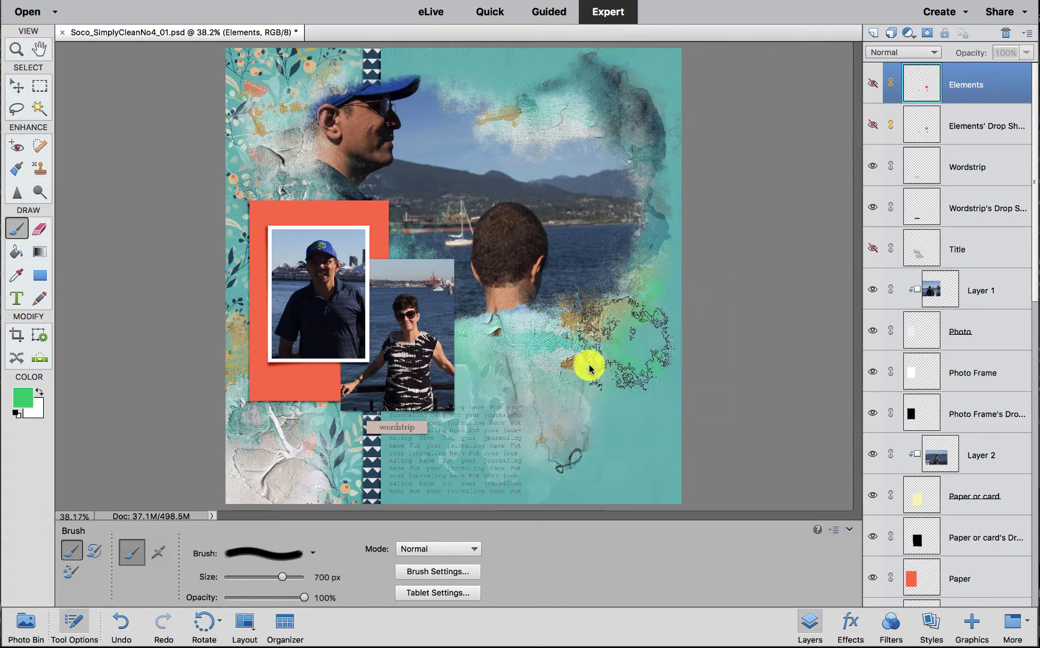
pyautogui.click(313, 557)
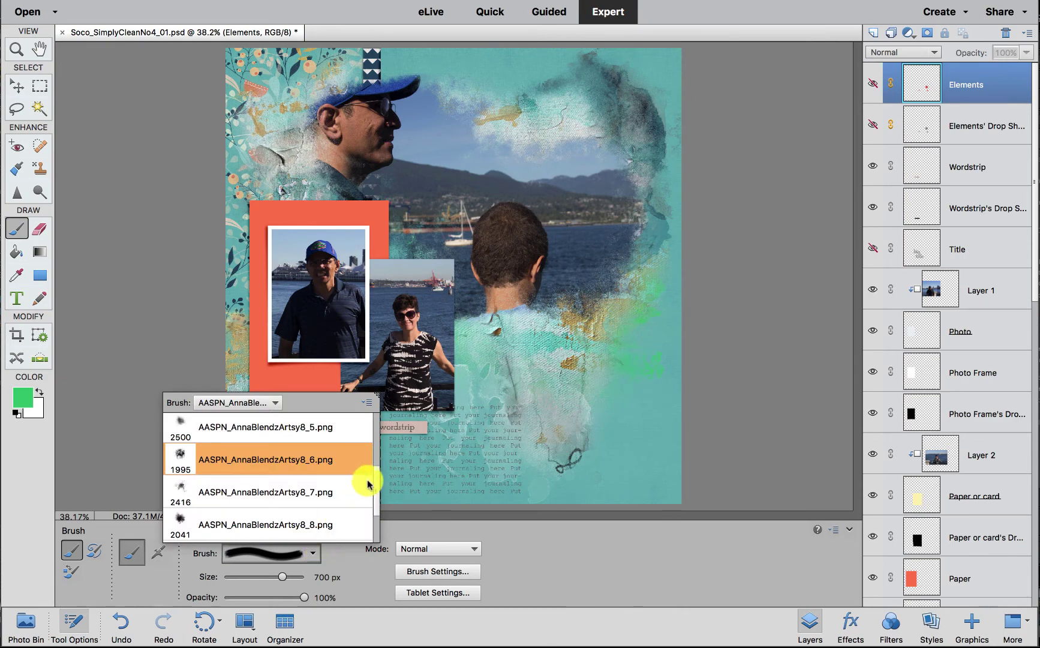
pyautogui.moveTo(376, 475); pyautogui.dragTo(376, 513)
pyautogui.click(318, 531)
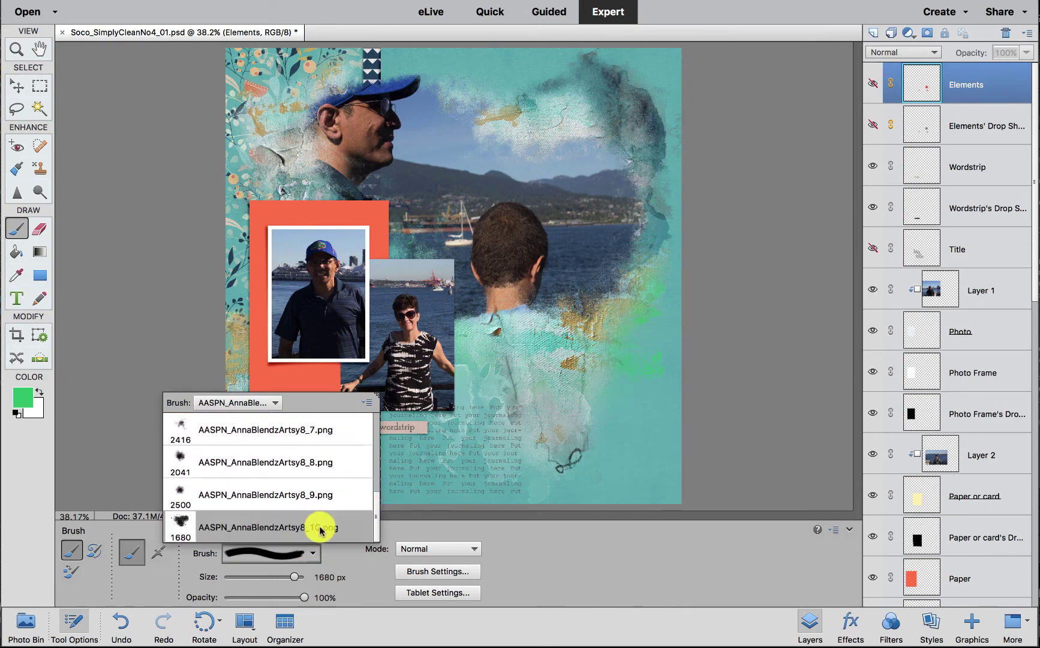
pyautogui.click(339, 503)
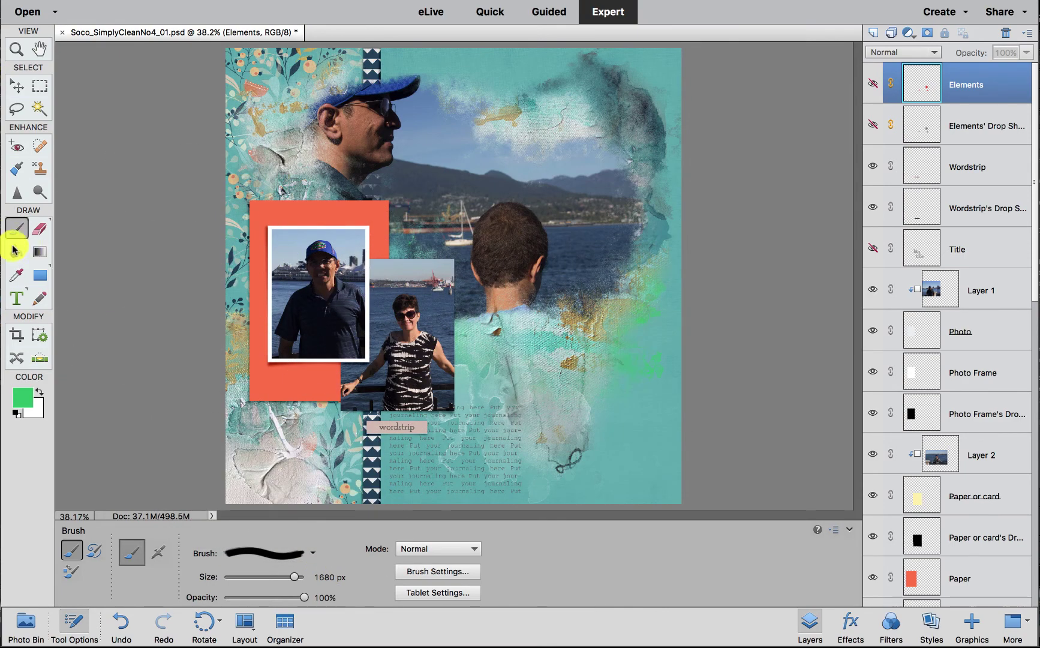
# Step: Sample an orange from the layout as the foreground color and set the brush size to 1192 px
pyautogui.click(16, 275)
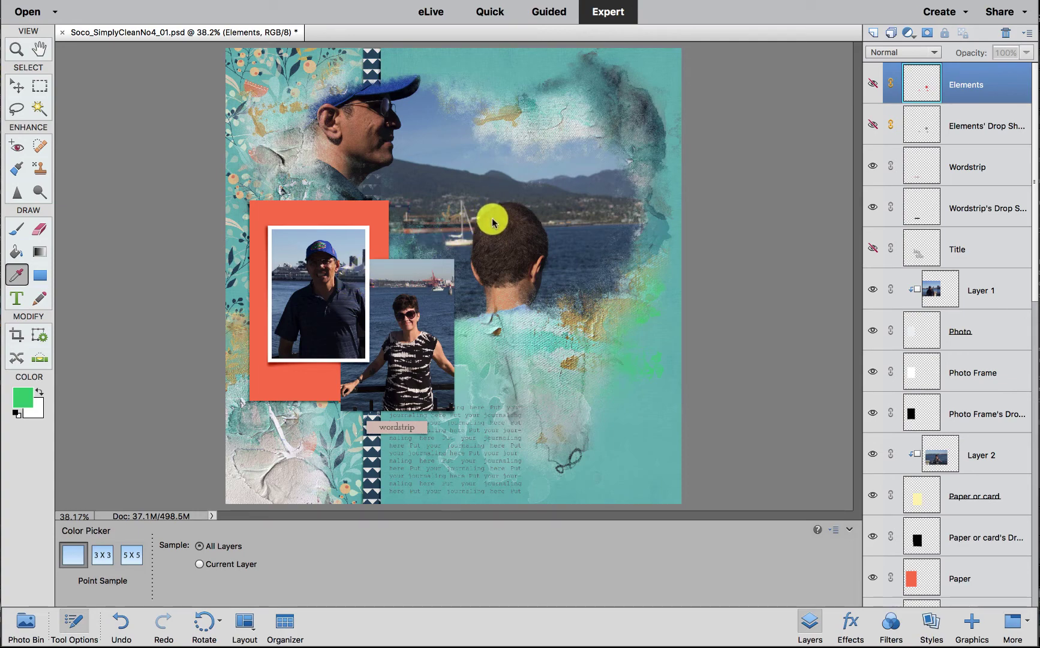
pyautogui.click(432, 309)
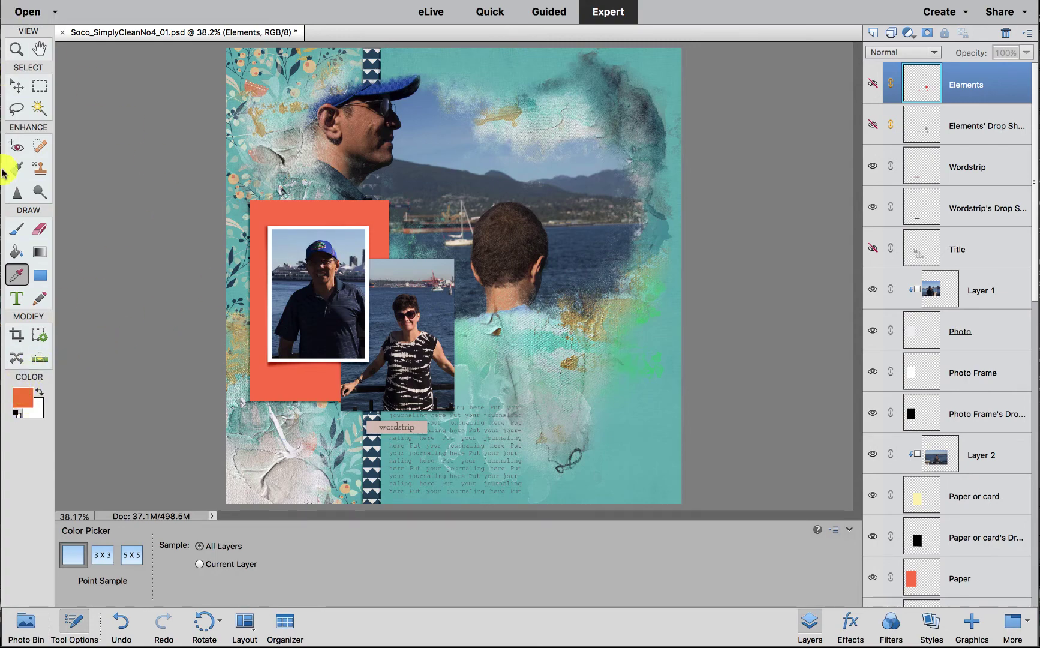
pyautogui.click(15, 232)
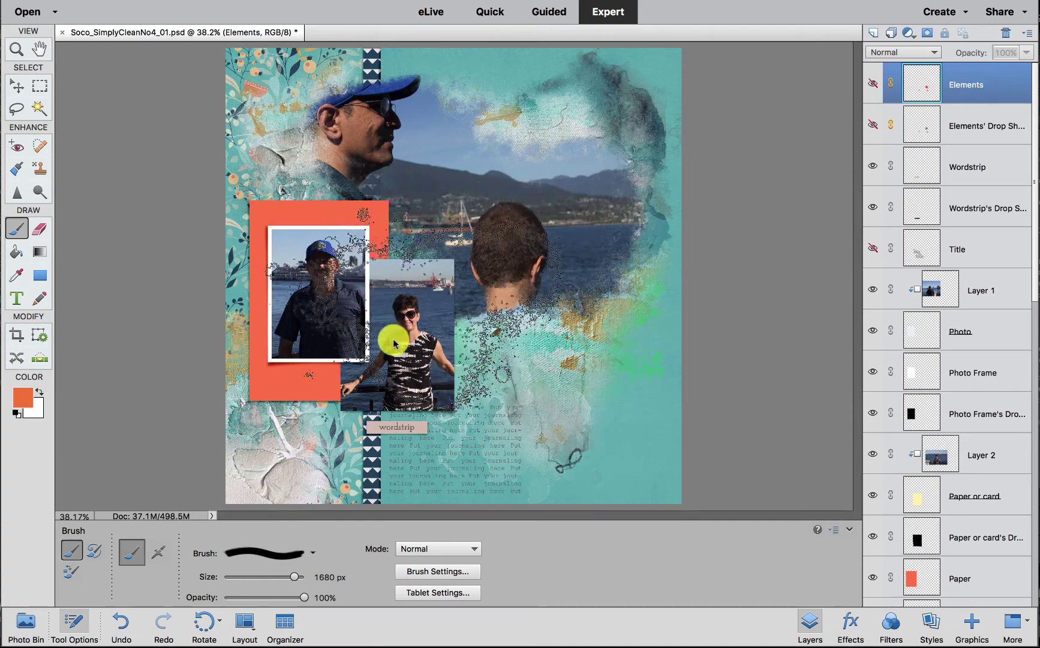
pyautogui.moveTo(294, 576); pyautogui.dragTo(288, 577)
# Step: Stamp orange paint on a new layer near the masked photo's lower-right edge and move that layer just above Layer 3
pyautogui.scroll(-10, 1020, 480)
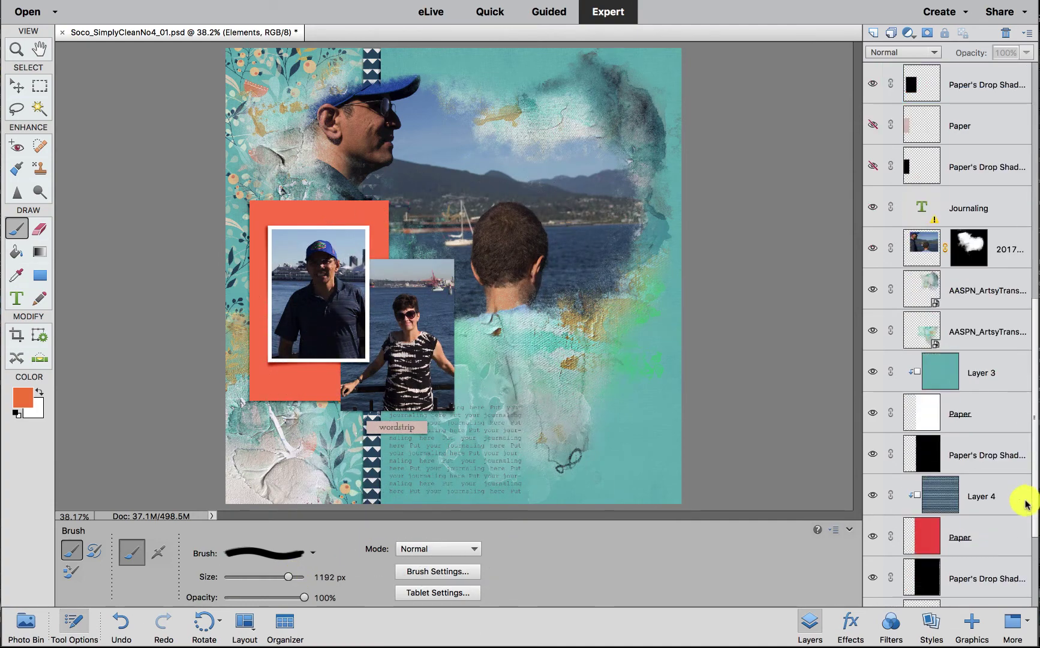
pyautogui.click(987, 494)
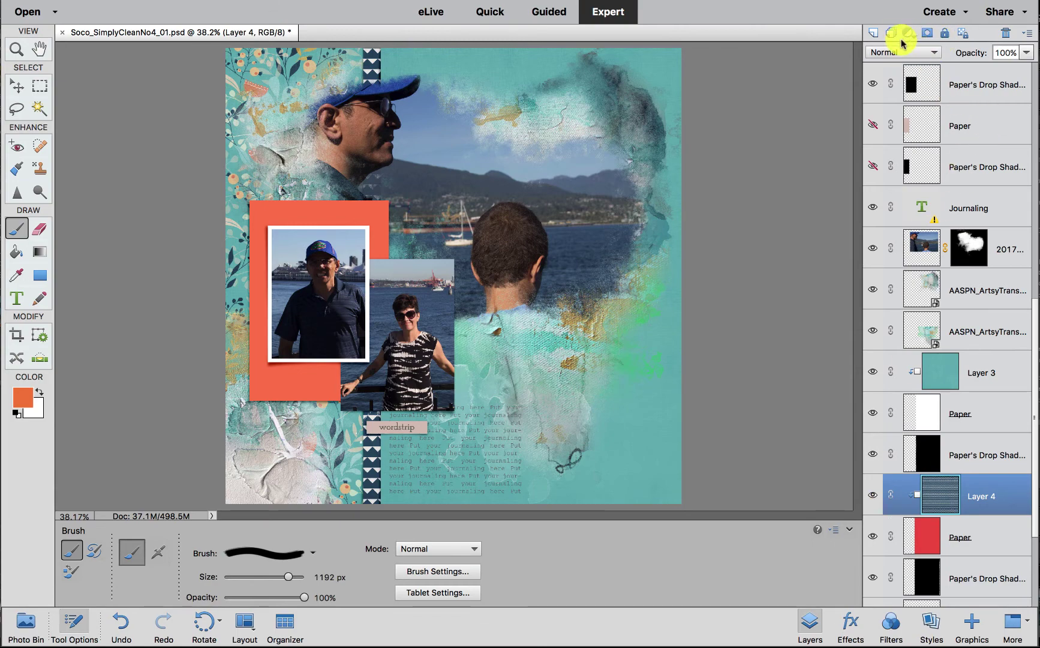
pyautogui.click(875, 34)
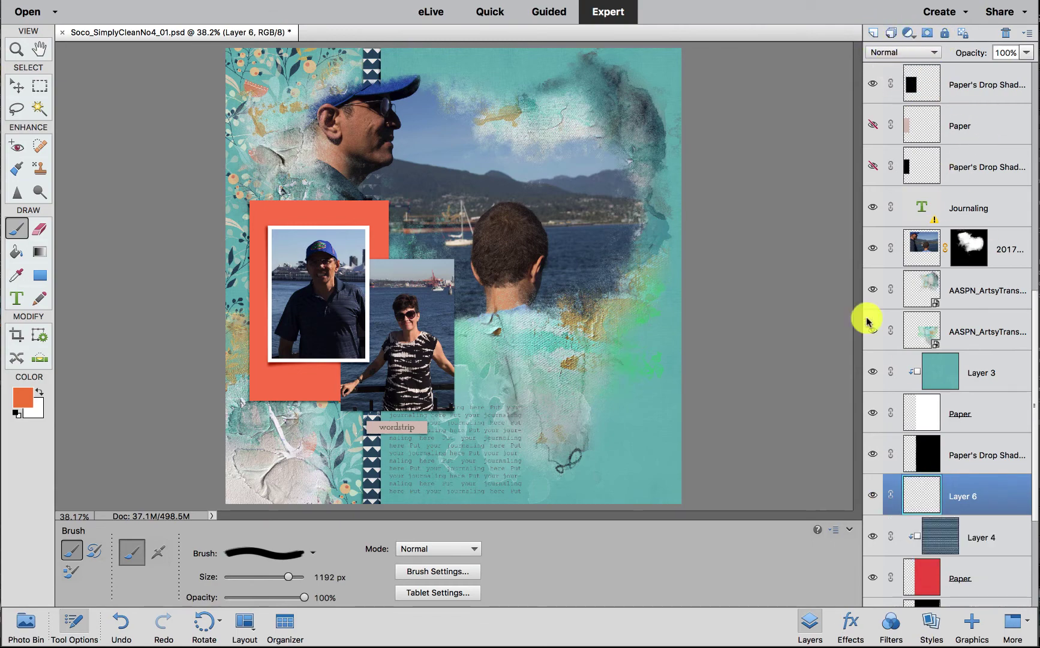
pyautogui.click(594, 339)
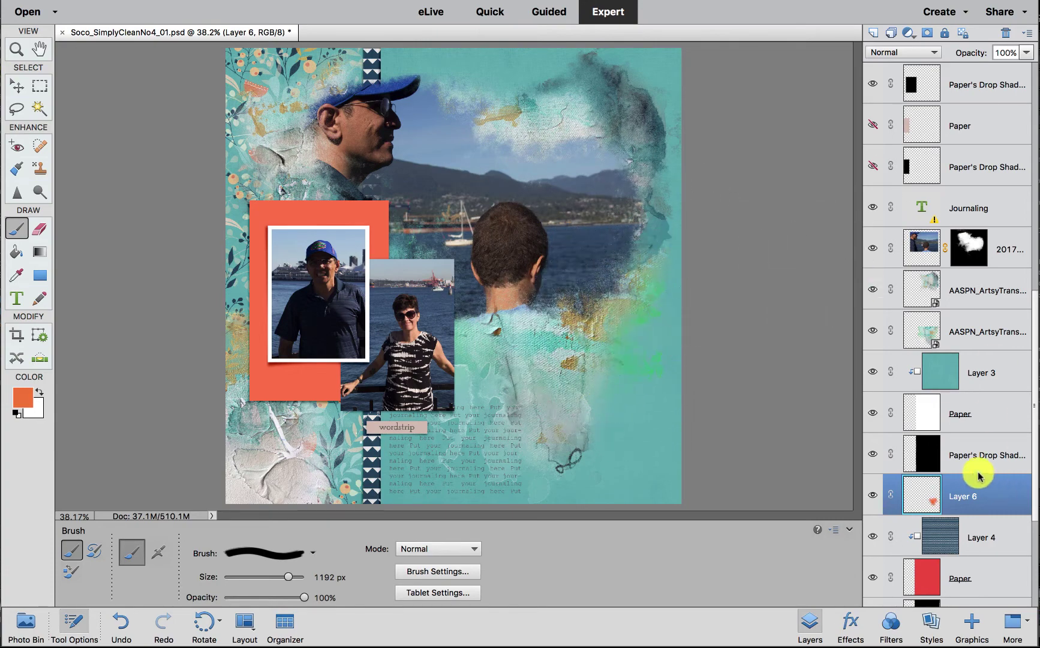
pyautogui.moveTo(977, 477); pyautogui.dragTo(977, 348)
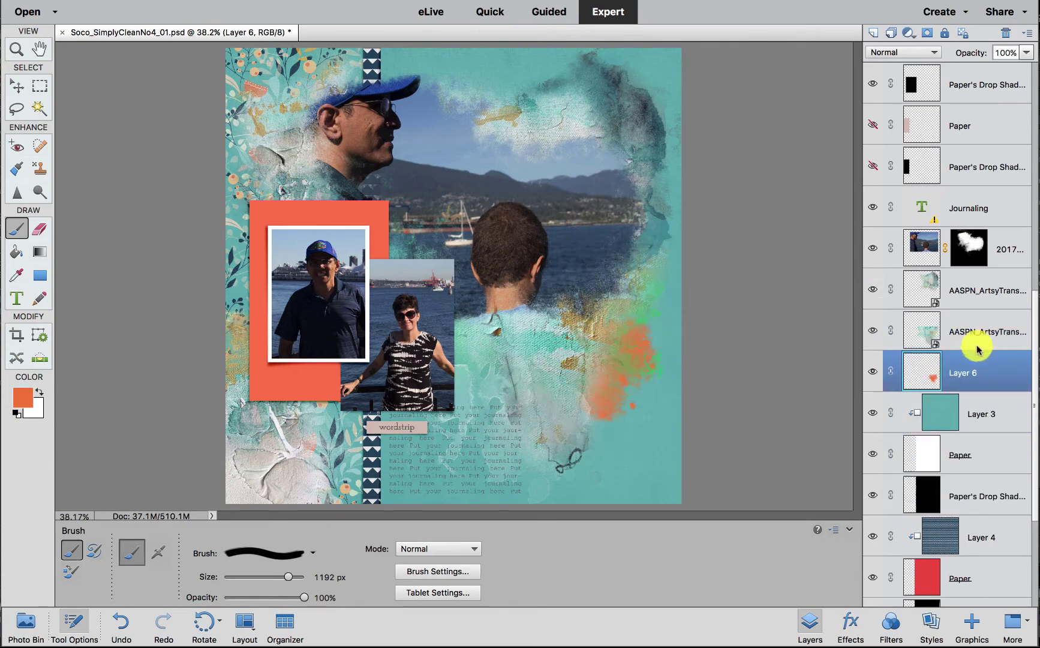
# Step: Stamp more orange paint behind the masked photo's upper edge and above and below the coral paper
pyautogui.click(592, 128)
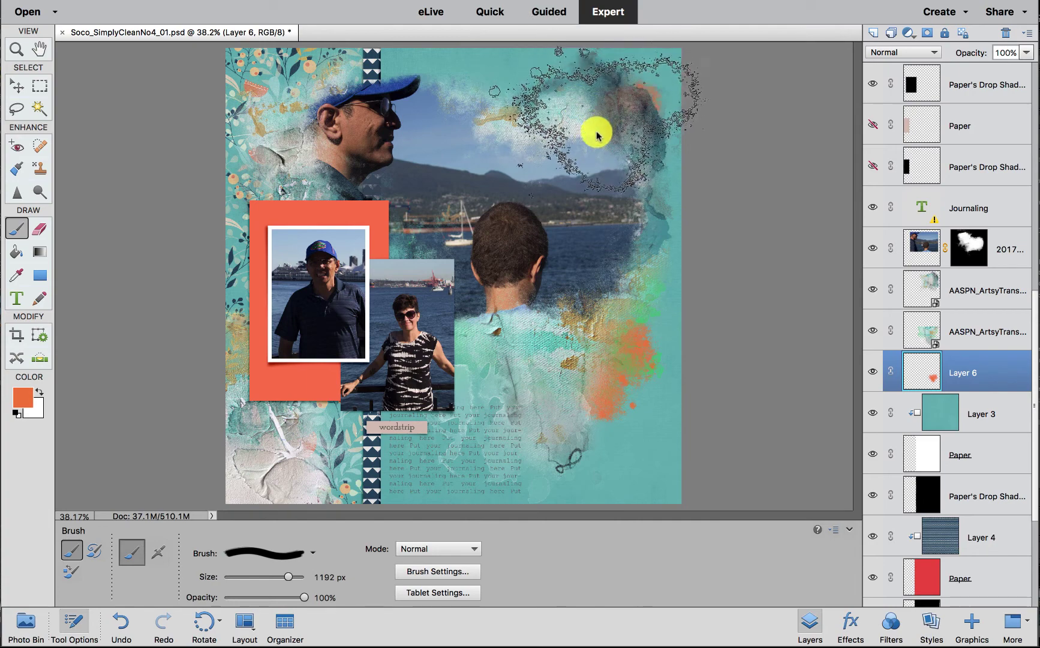
pyautogui.click(495, 104)
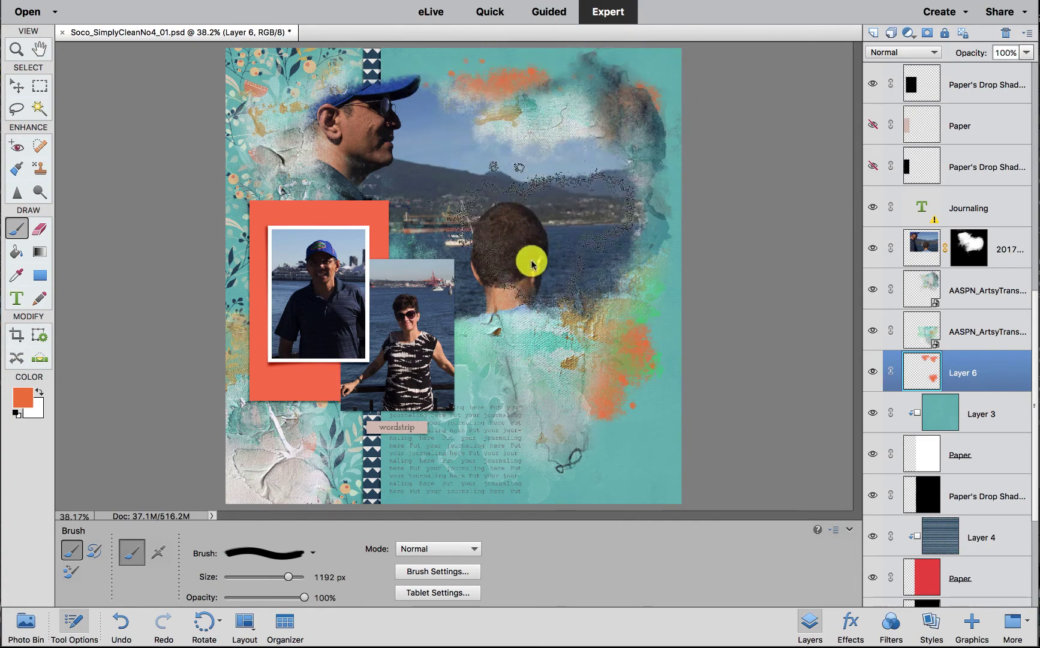
pyautogui.click(329, 205)
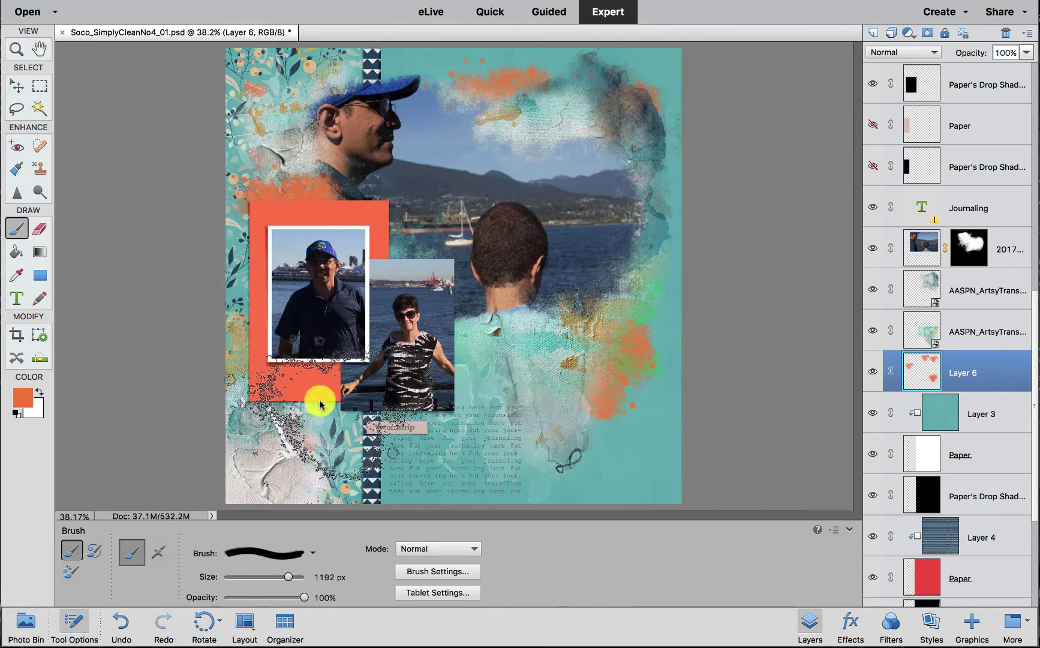
pyautogui.click(337, 434)
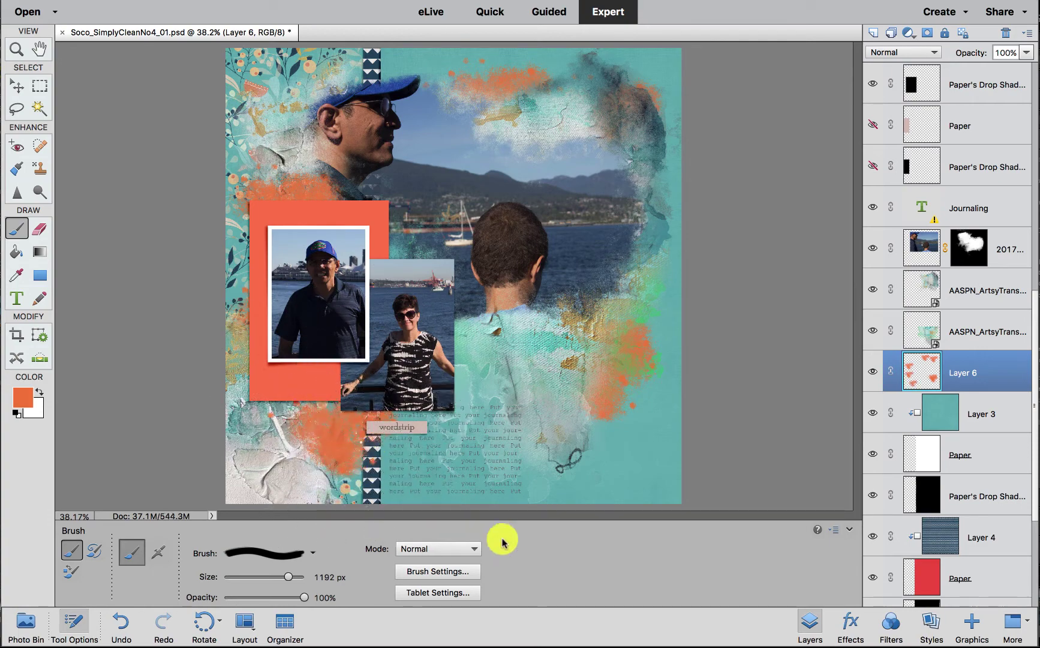
# Step: Undo the last orange stamp and stamp it again below the coral paper with a 900 px brush
pyautogui.press('super+z')
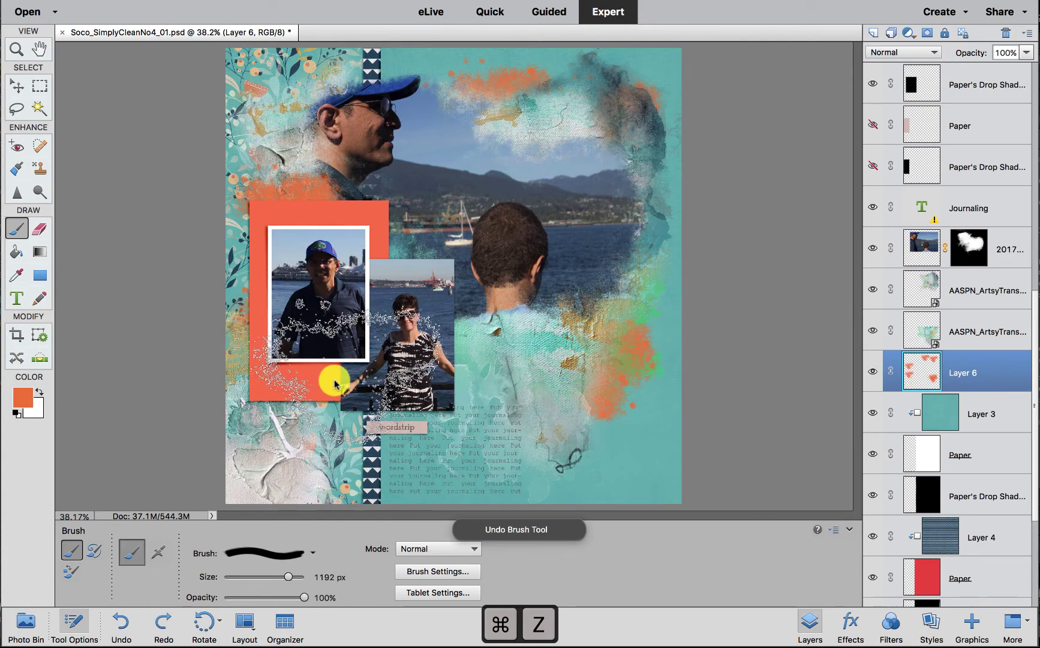
pyautogui.press('[')
pyautogui.press('[')
pyautogui.click(332, 395)
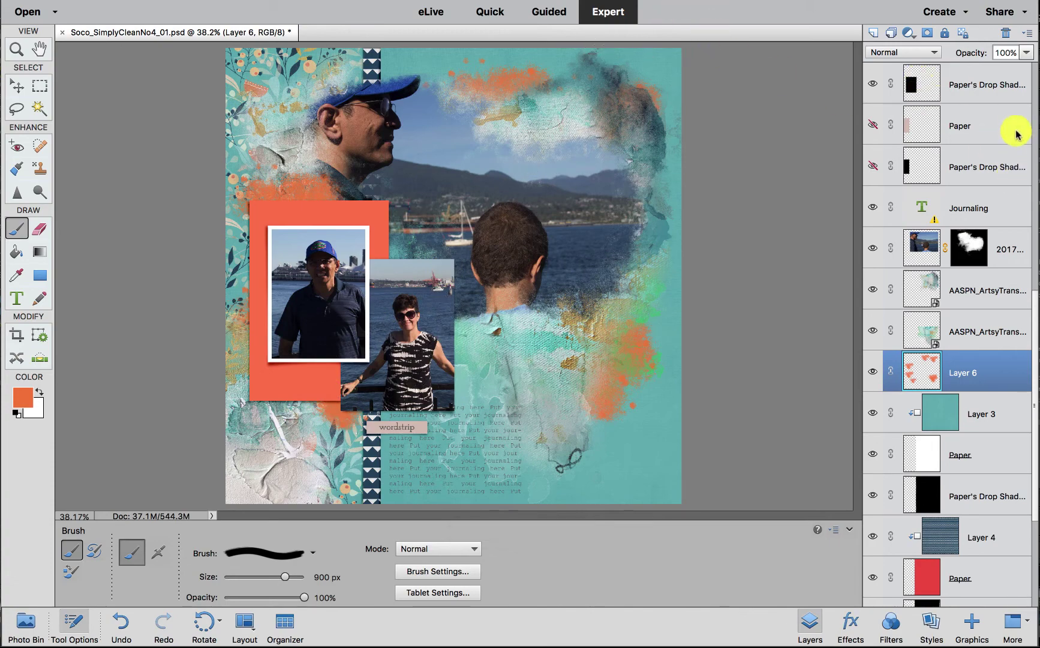
# Step: Lower the orange paint layer's opacity to 61%
pyautogui.moveTo(1034, 52); pyautogui.dragTo(1020, 72)
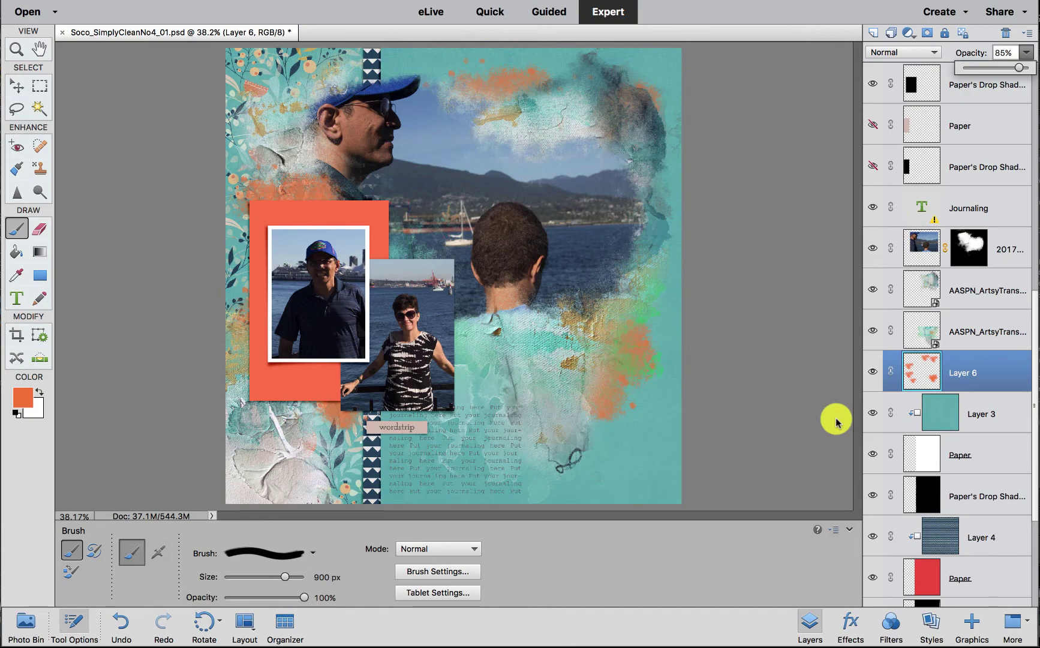
pyautogui.moveTo(1019, 67); pyautogui.dragTo(1003, 73)
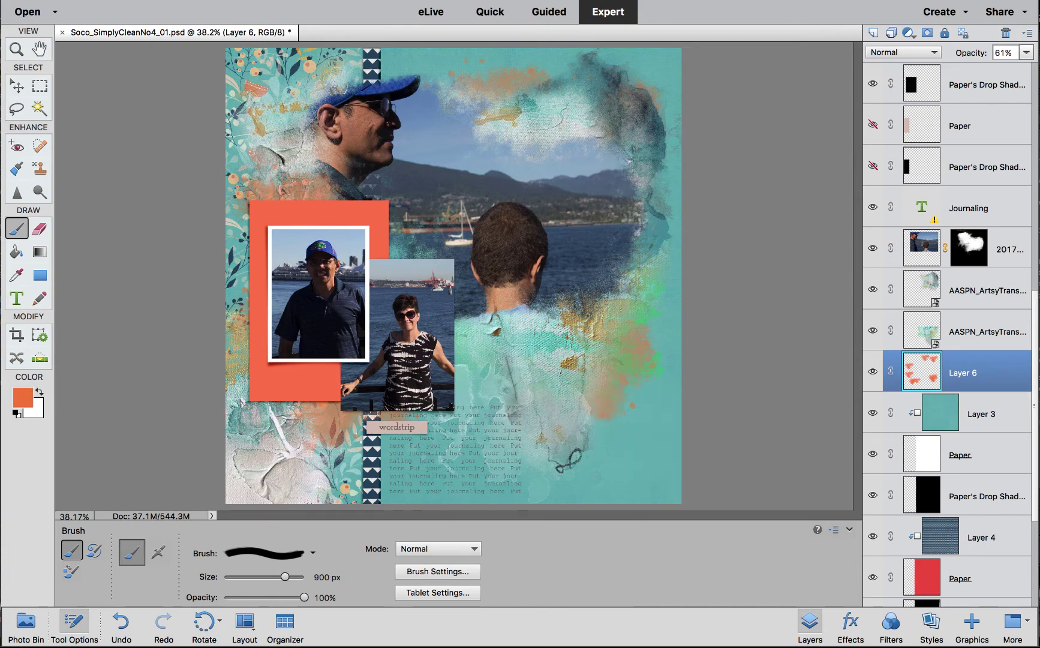
pyautogui.click(384, 332)
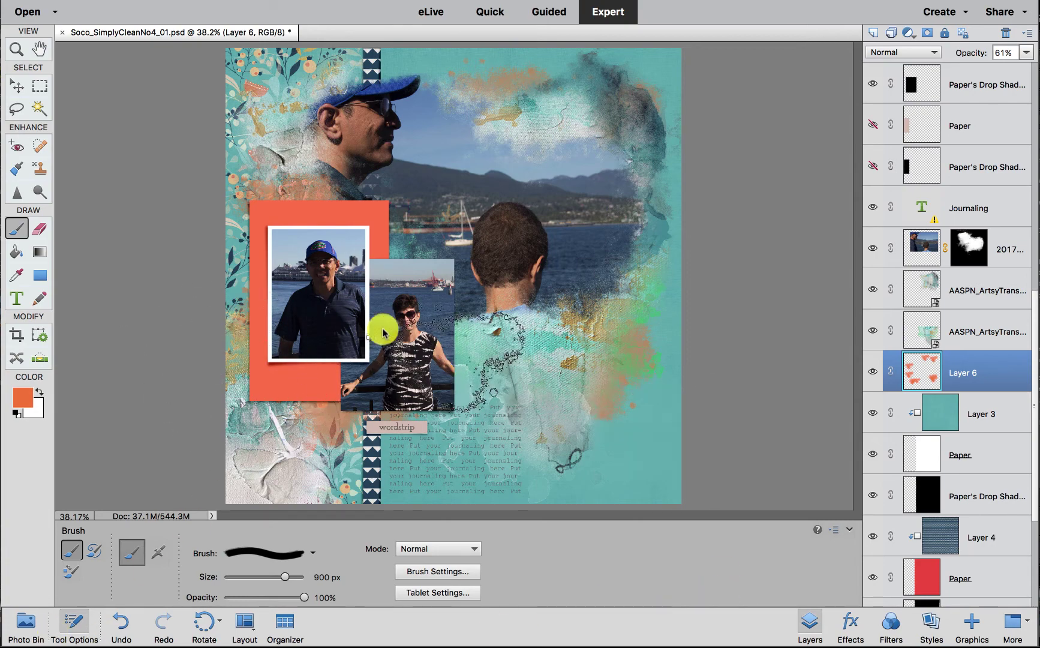
pyautogui.hotkey('ctrl', 'z')
# Step: Add the ange_transparent.png dot pattern from the Ange_SummerMemories_ep folder and clip it to the coral Paper layer
pyautogui.click(15, 85)
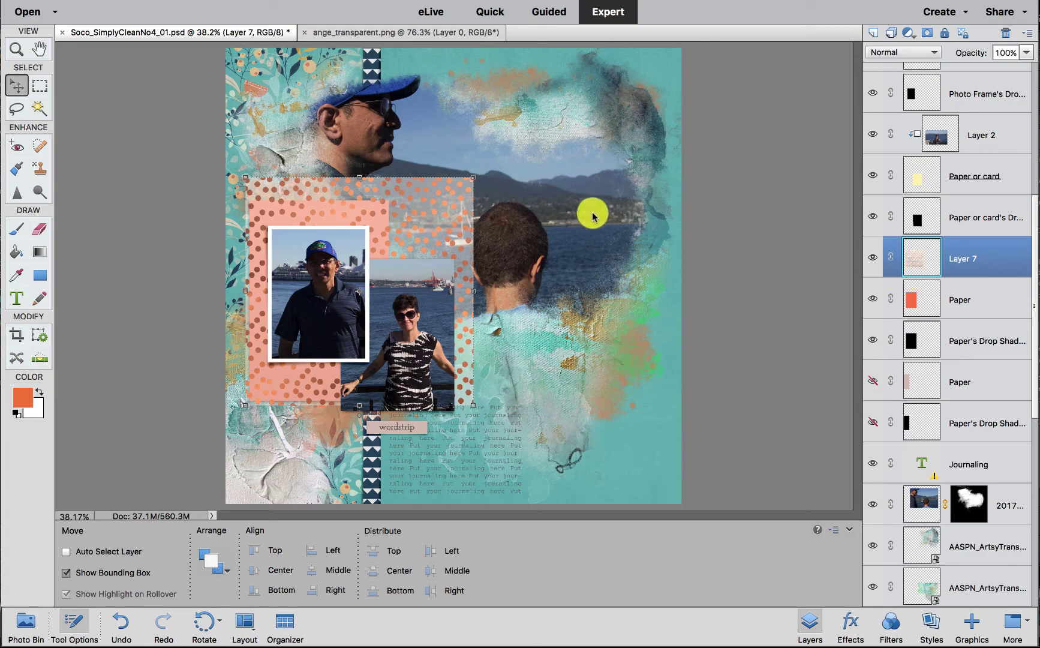
pyautogui.press('super+Tab')
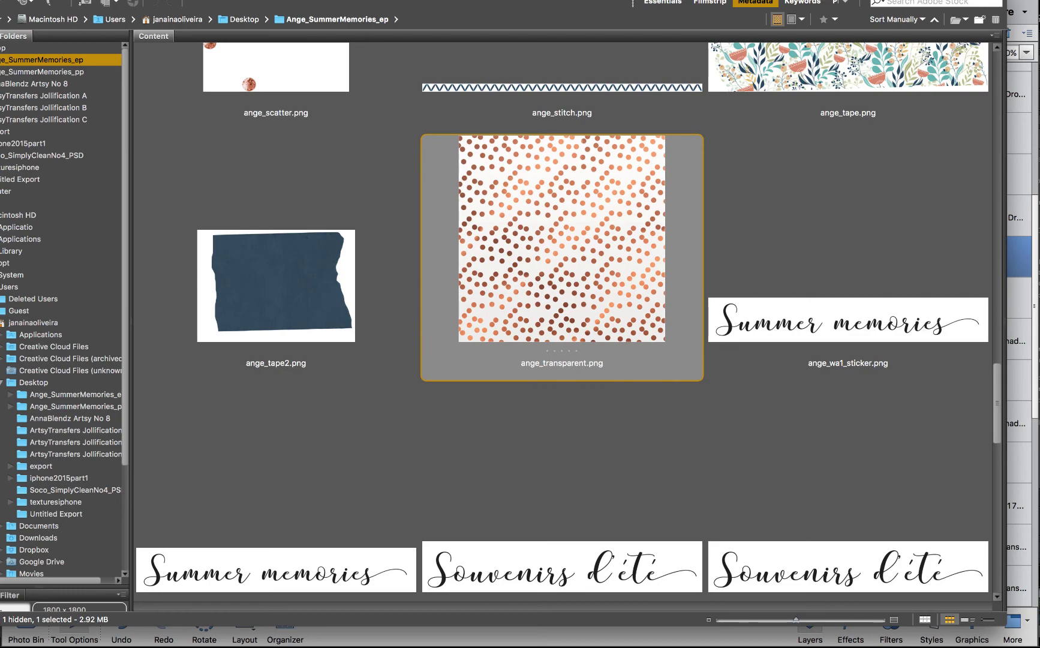
pyautogui.press('super+Tab')
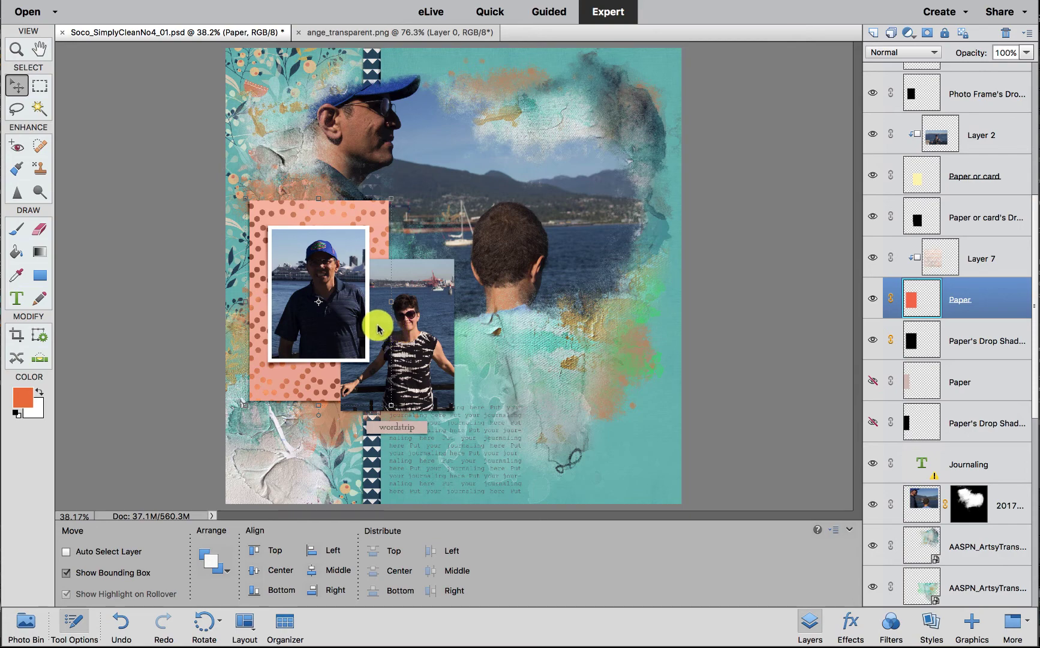
# Step: Hide the coral Paper layer and its drop shadow, and release the dot pattern from its clipping
pyautogui.click(873, 298)
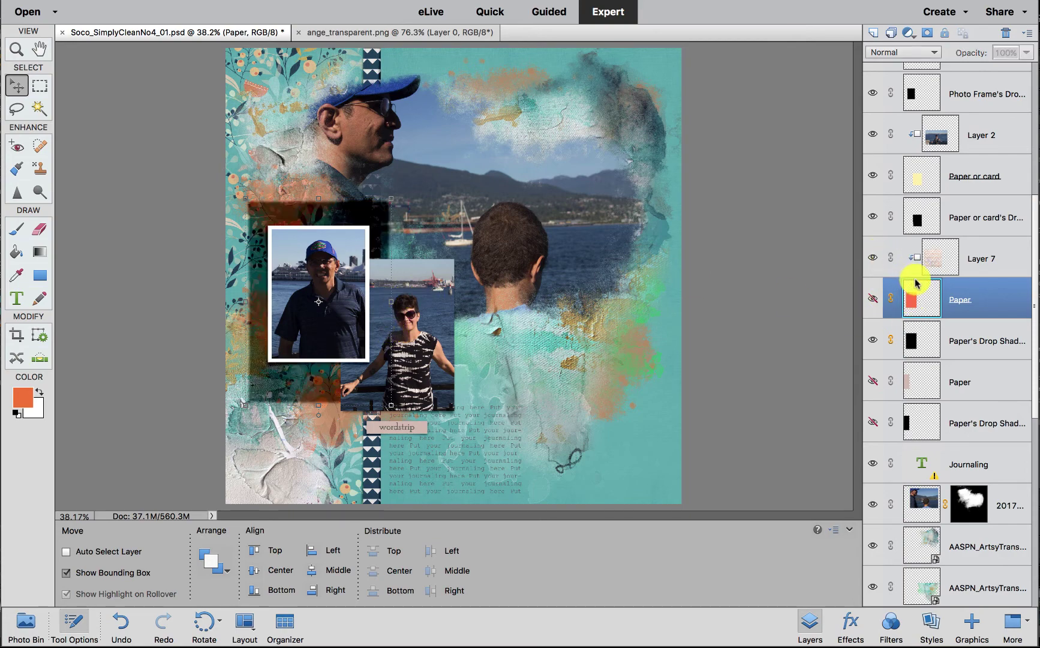
pyautogui.click(915, 273)
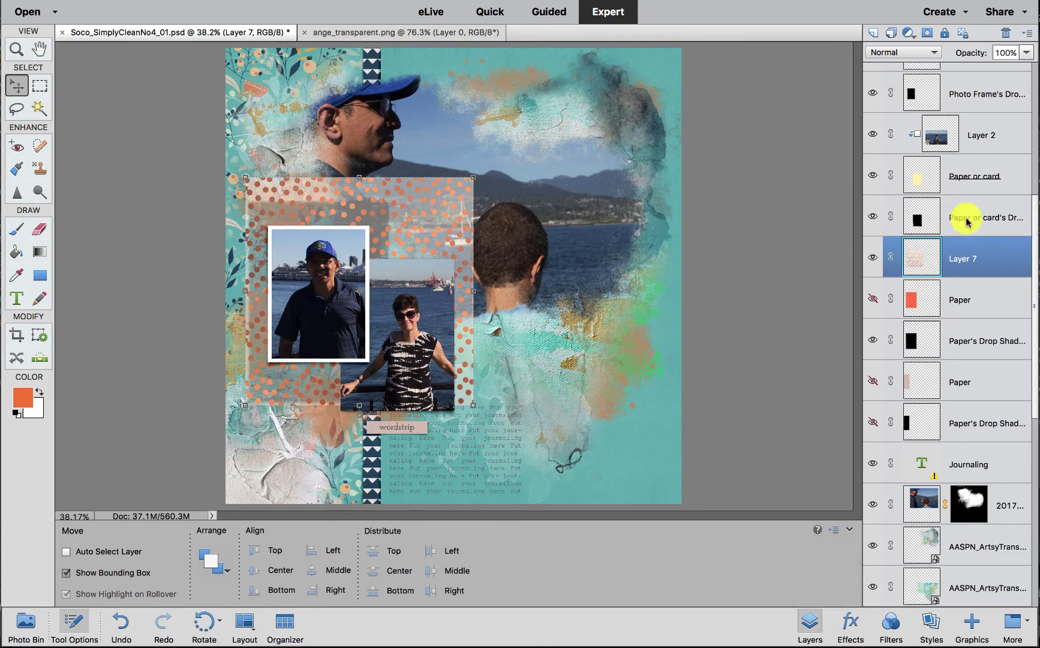
pyautogui.click(873, 339)
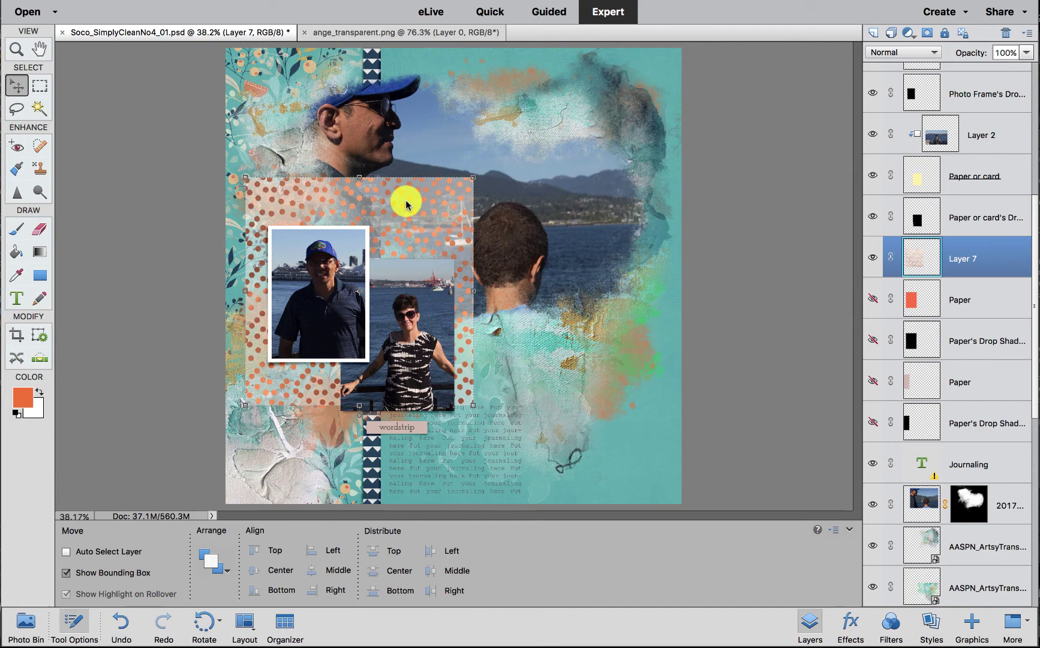
# Step: Shrink the dot pattern and position it behind the two small photos
pyautogui.click(466, 293)
pyautogui.moveTo(466, 292); pyautogui.dragTo(419, 293)
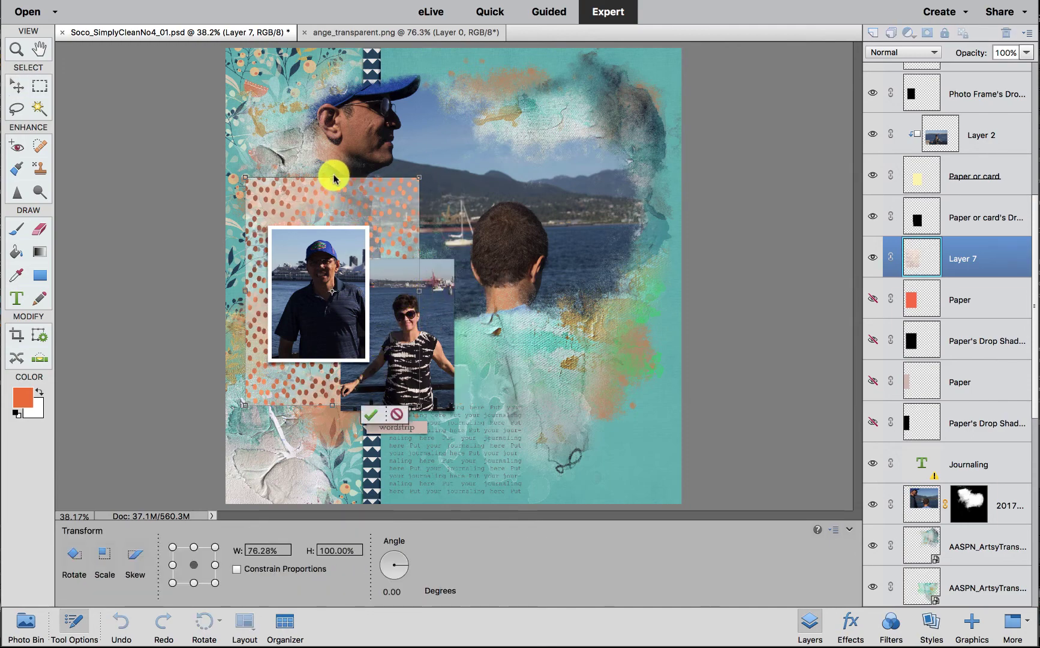
pyautogui.moveTo(331, 178); pyautogui.dragTo(331, 186)
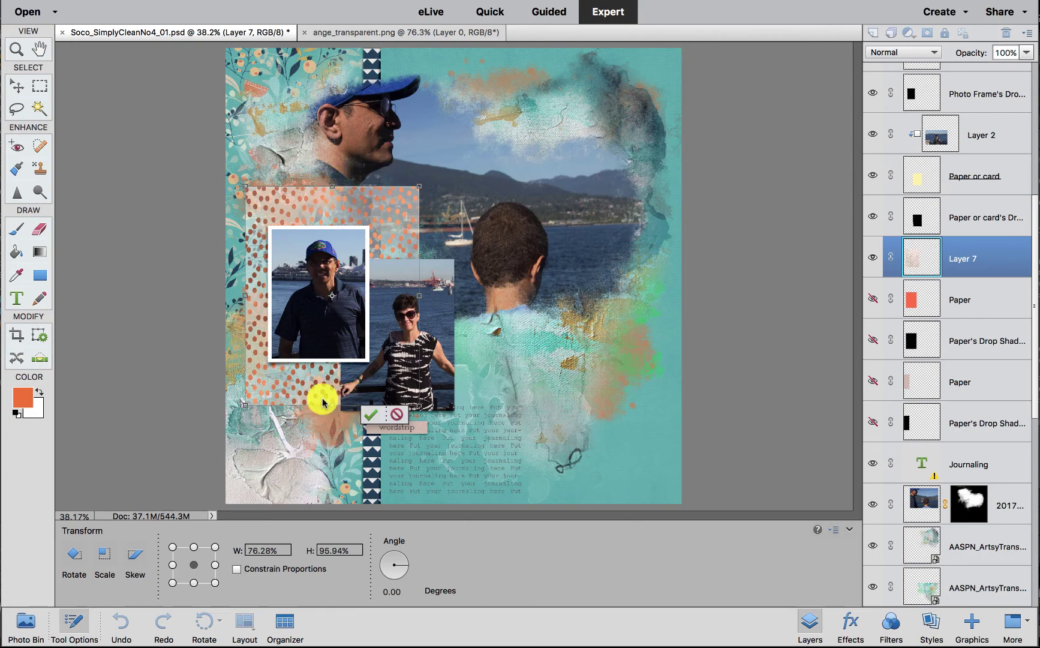
pyautogui.moveTo(331, 403); pyautogui.dragTo(365, 397)
pyautogui.click(368, 397)
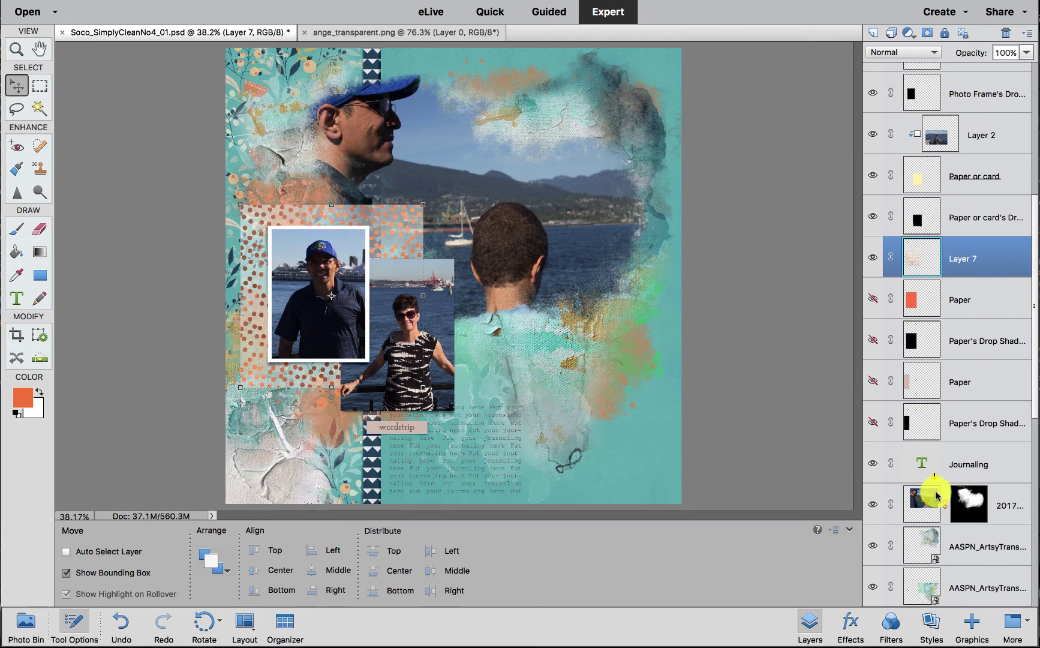
# Step: Apply a shadow preset from the Drop Shadows layer styles to the dot pattern on Layer 7
pyautogui.click(931, 624)
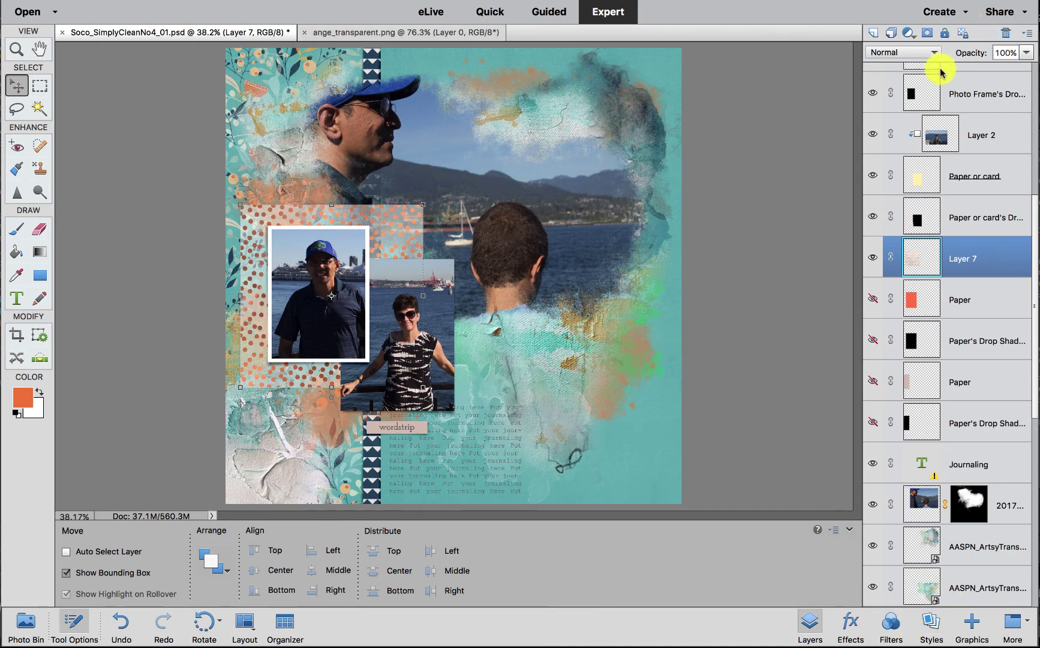
pyautogui.click(931, 33)
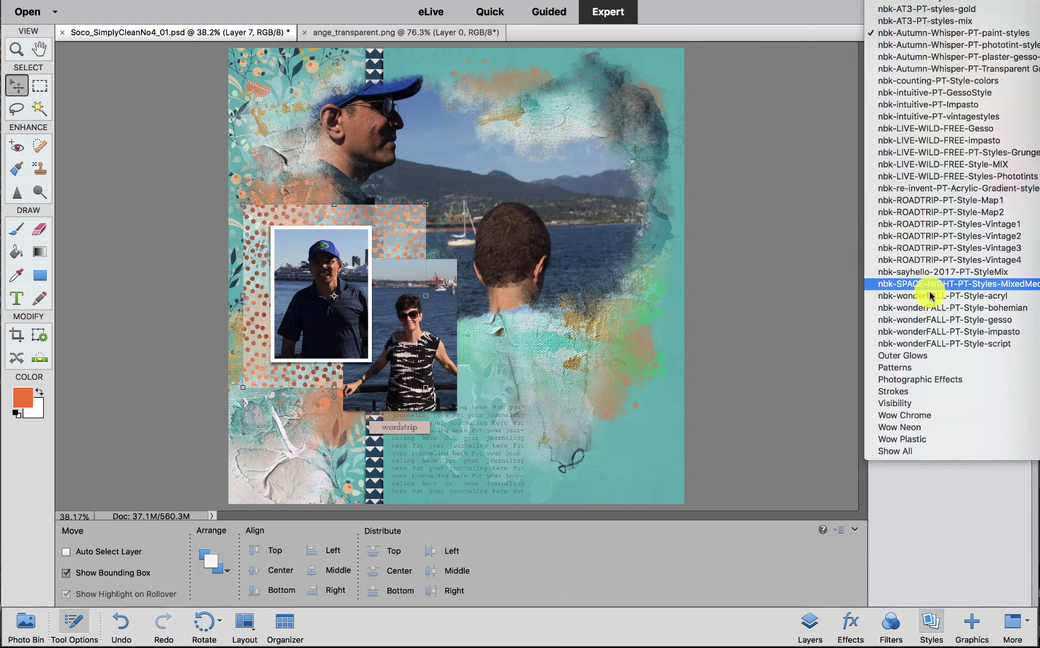
pyautogui.scroll(5, 882, 200)
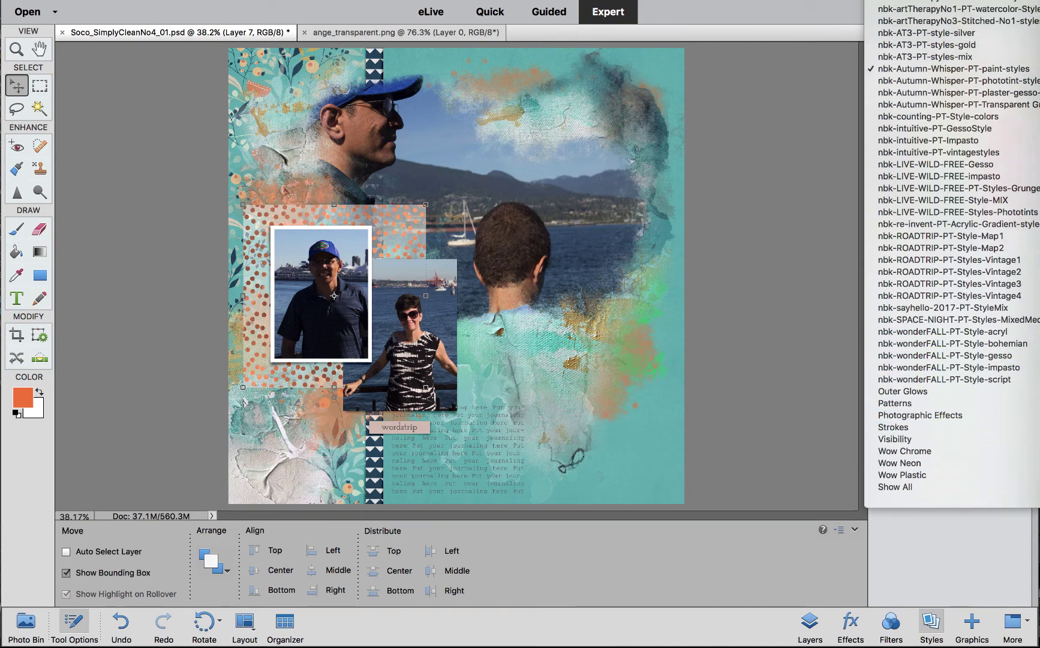
pyautogui.scroll(2, 952, 300)
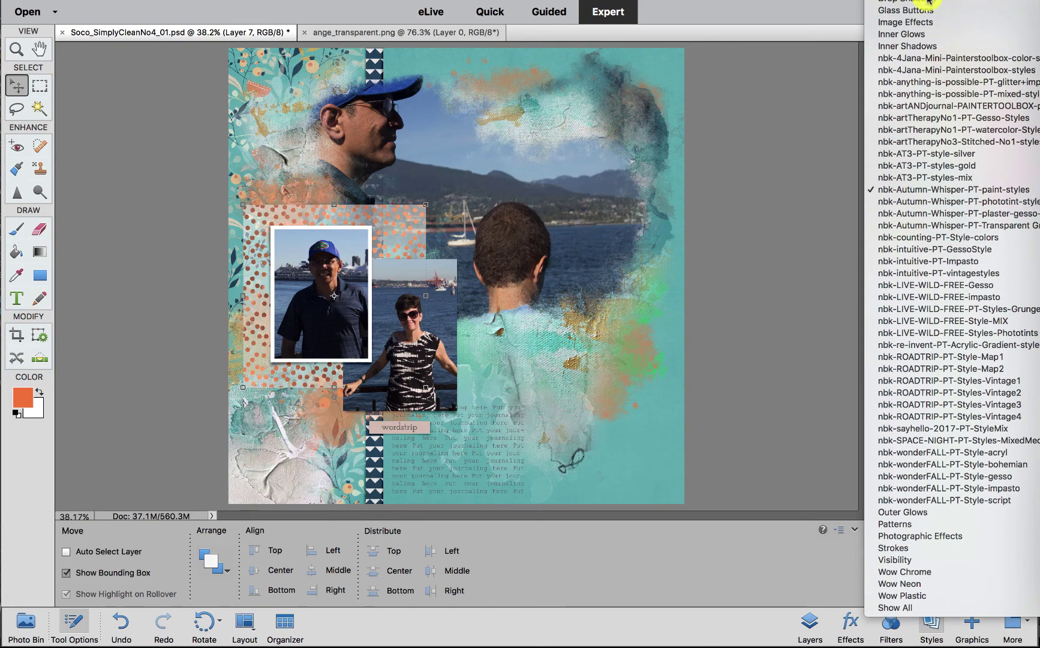
pyautogui.click(940, 65)
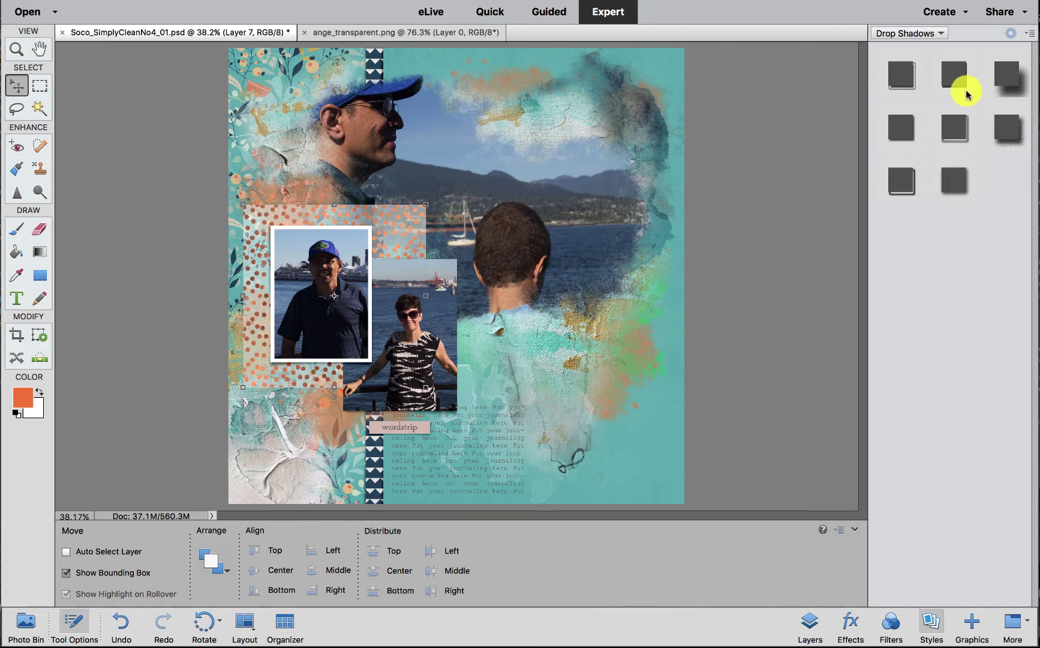
pyautogui.click(906, 139)
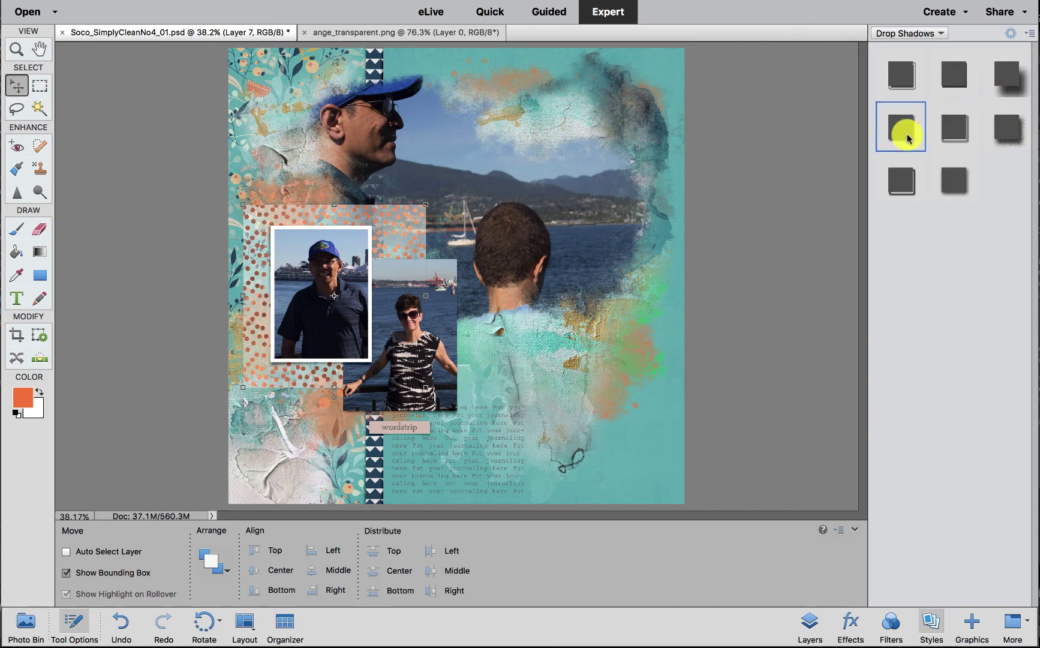
# Step: Change the dot pattern's drop shadow to grey a8a3a3, with a size of 51 px and a distance of 23 px
pyautogui.click(809, 624)
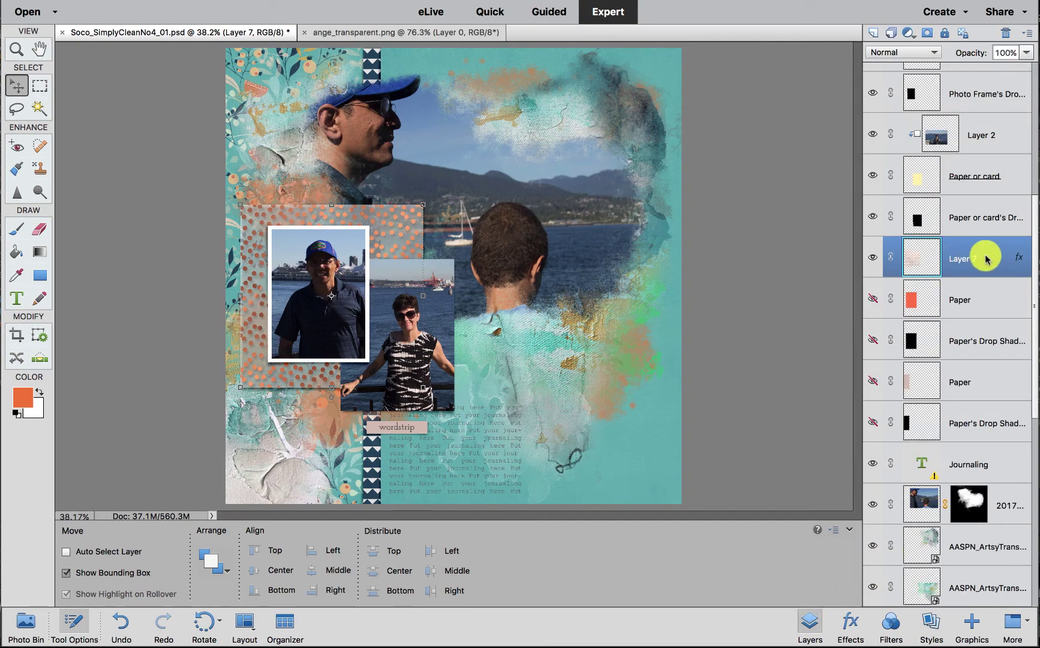
pyautogui.doubleClick(1019, 262)
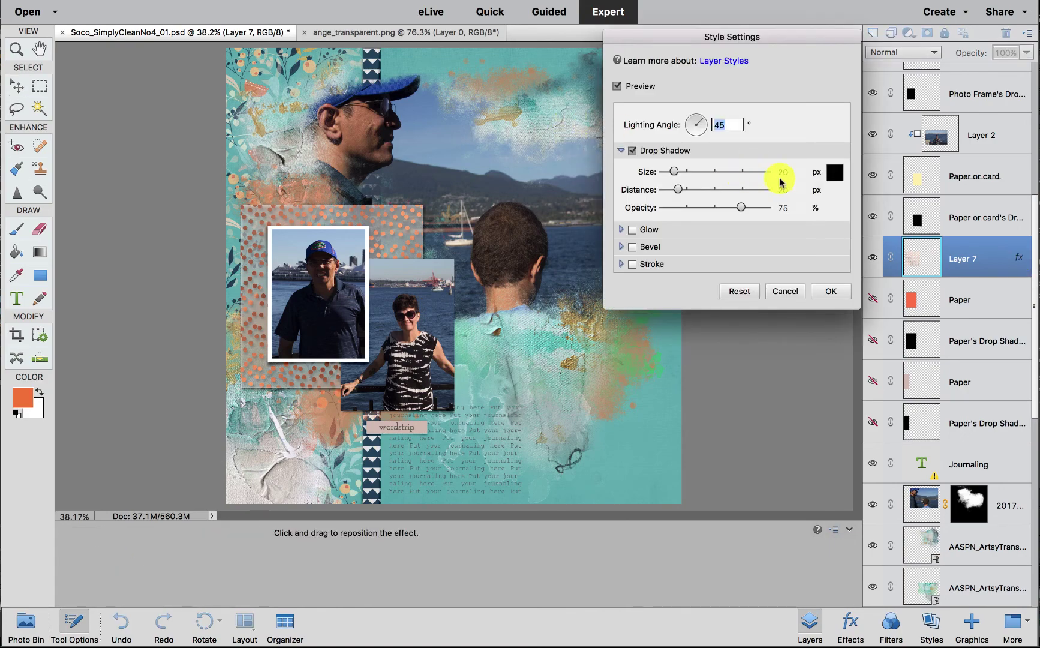
pyautogui.click(835, 172)
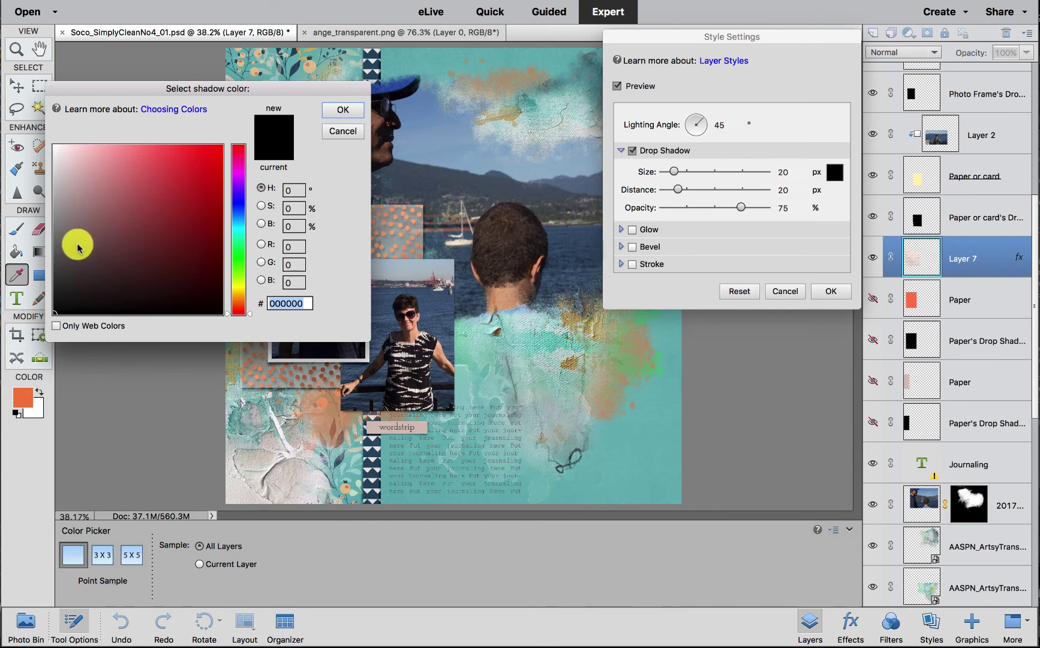
pyautogui.moveTo(55, 307); pyautogui.dragTo(58, 193)
pyautogui.click(285, 304)
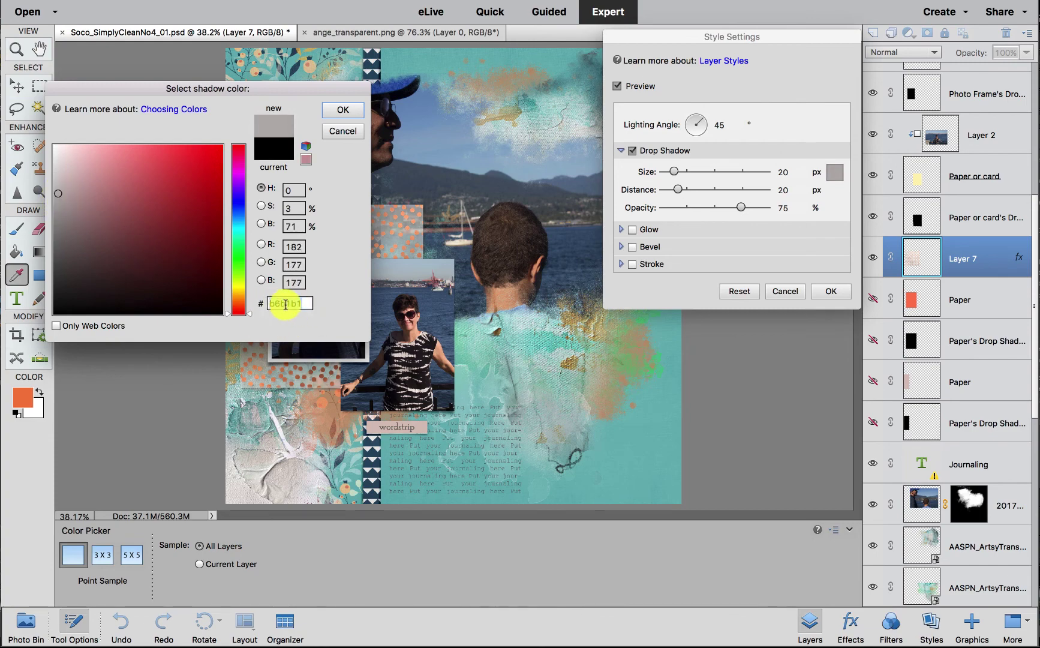
pyautogui.moveTo(300, 303); pyautogui.dragTo(269, 303)
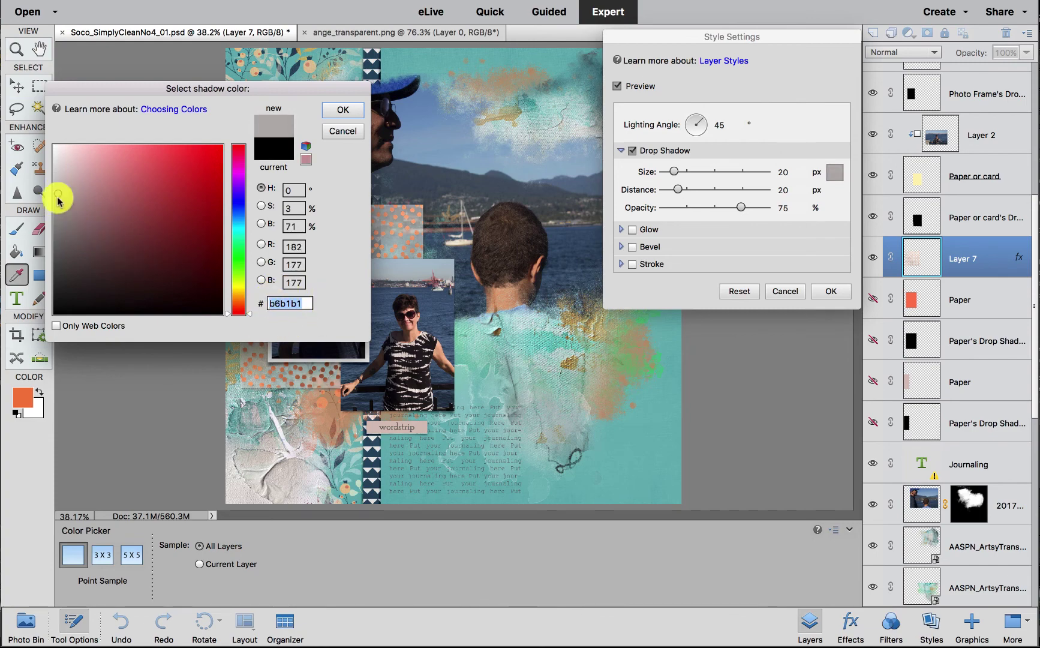
pyautogui.moveTo(59, 198); pyautogui.dragTo(57, 203)
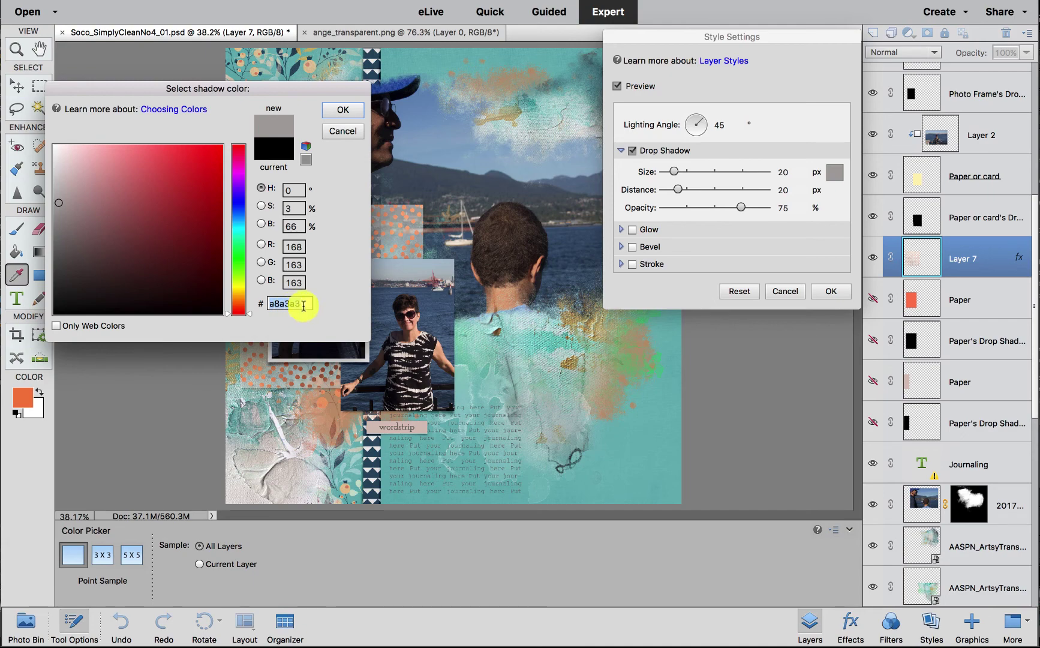
pyautogui.click(342, 108)
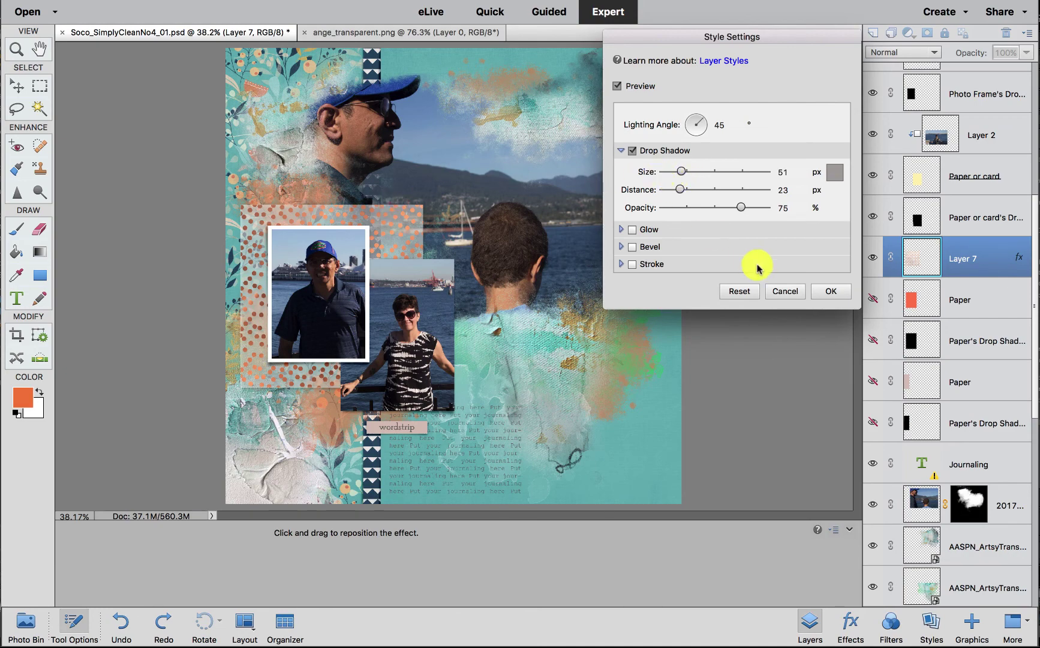
pyautogui.click(817, 292)
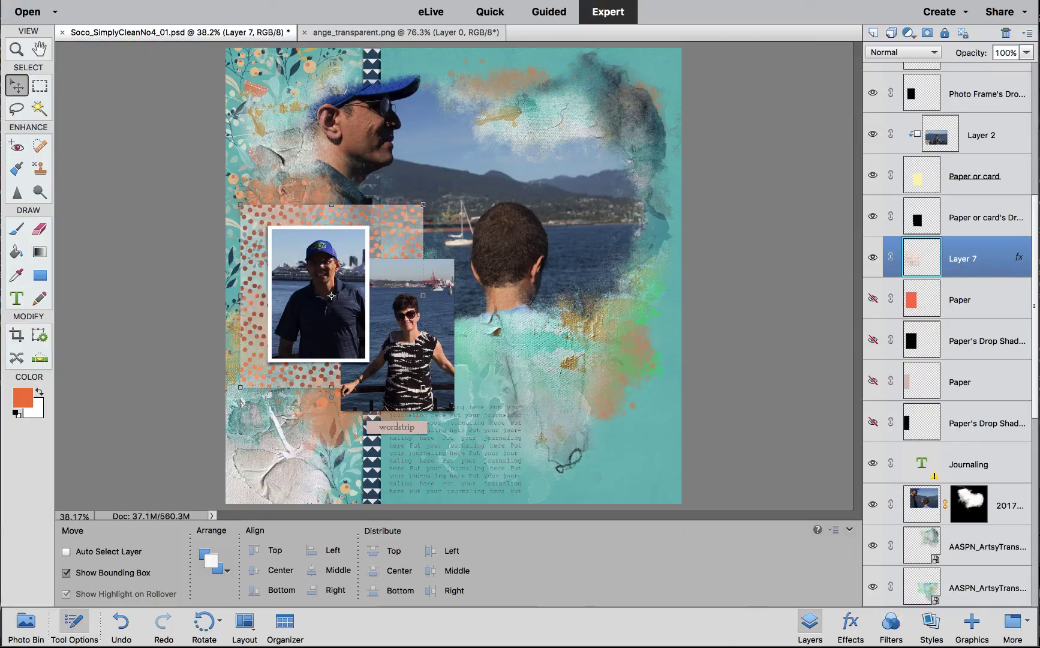
# Step: Move the "Summertime is the best moment of the year" word strips just below the framed photo and stack their layer above Layer 2
pyautogui.click(715, 645)
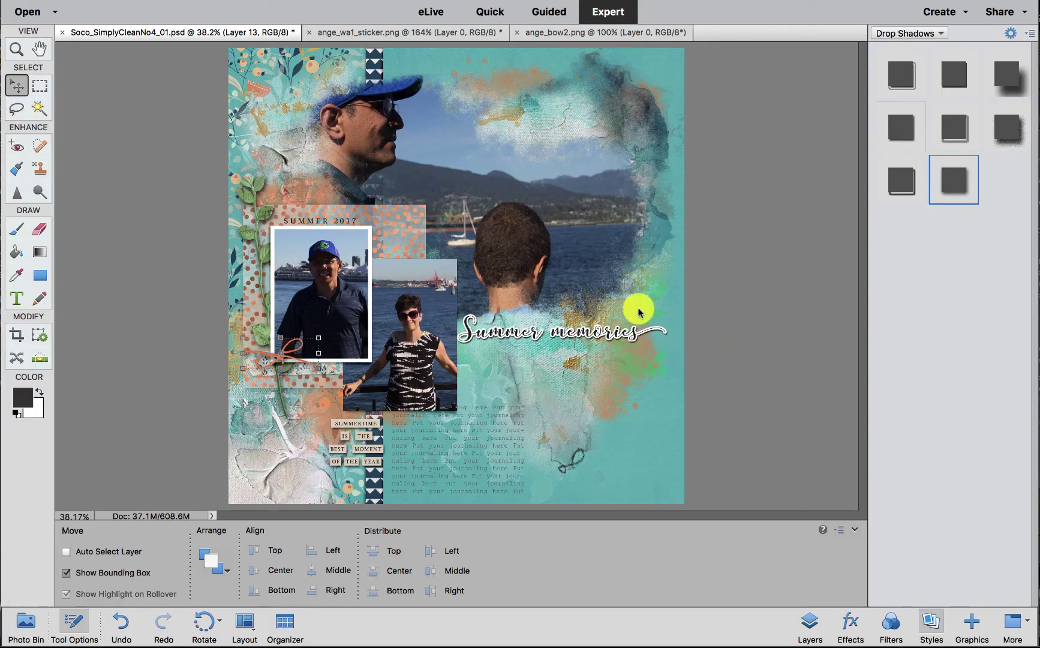
pyautogui.click(811, 621)
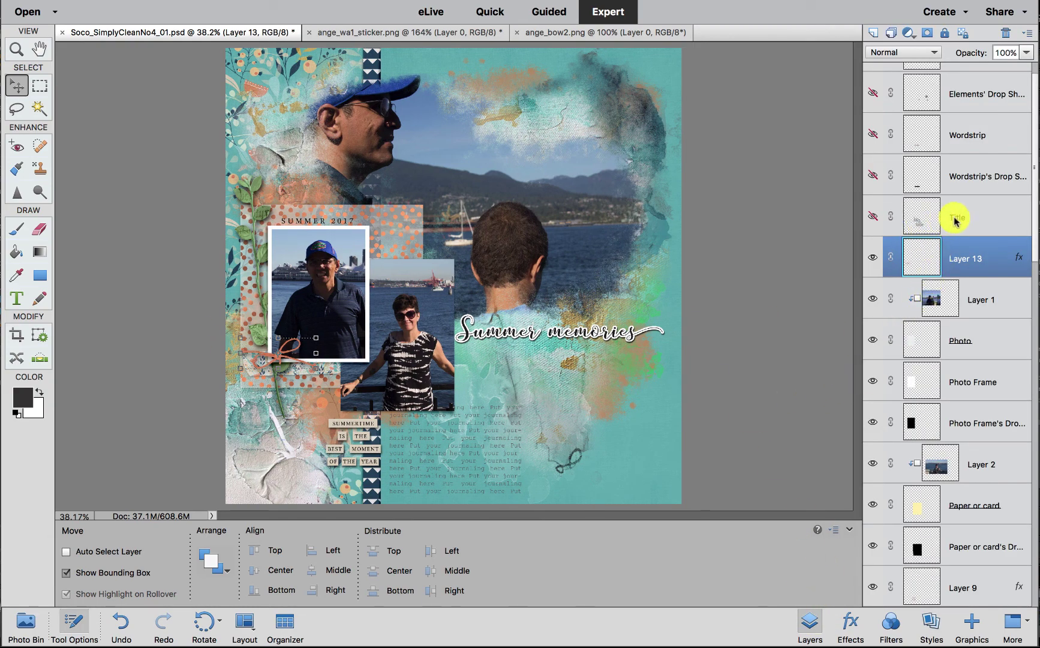
pyautogui.moveTo(1035, 258); pyautogui.dragTo(1036, 303)
pyautogui.click(912, 463)
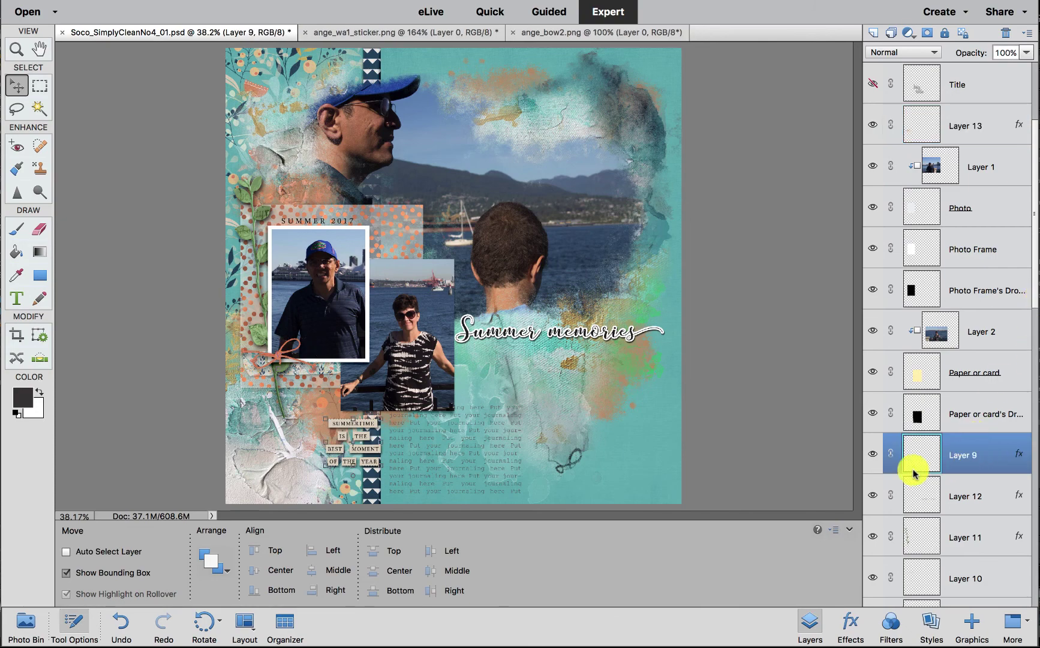
pyautogui.moveTo(365, 431); pyautogui.dragTo(343, 377)
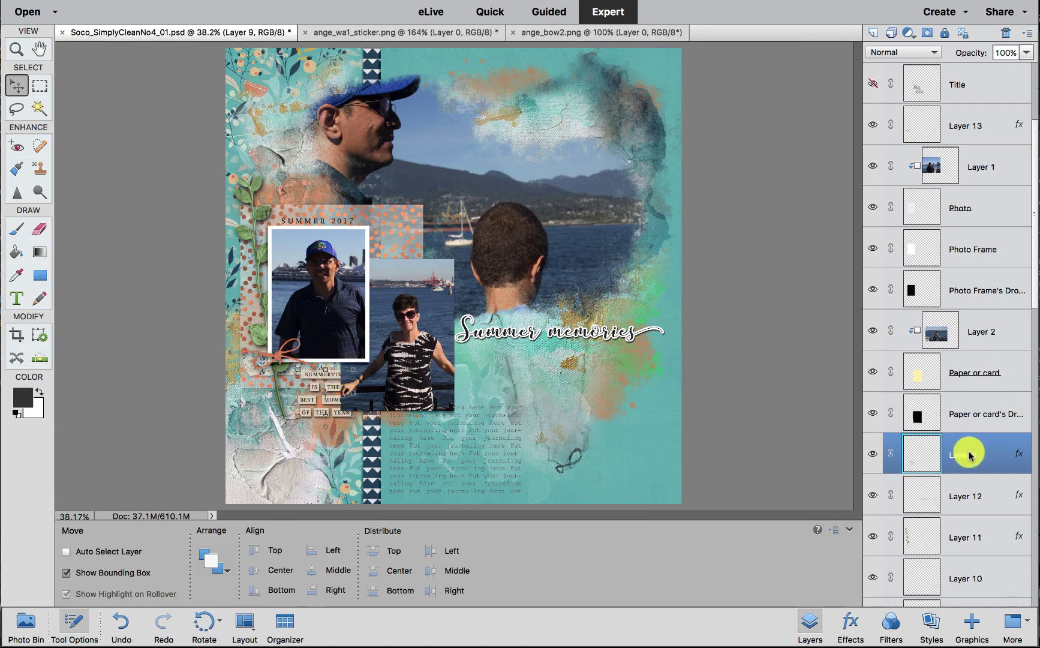
pyautogui.moveTo(968, 454); pyautogui.dragTo(949, 293)
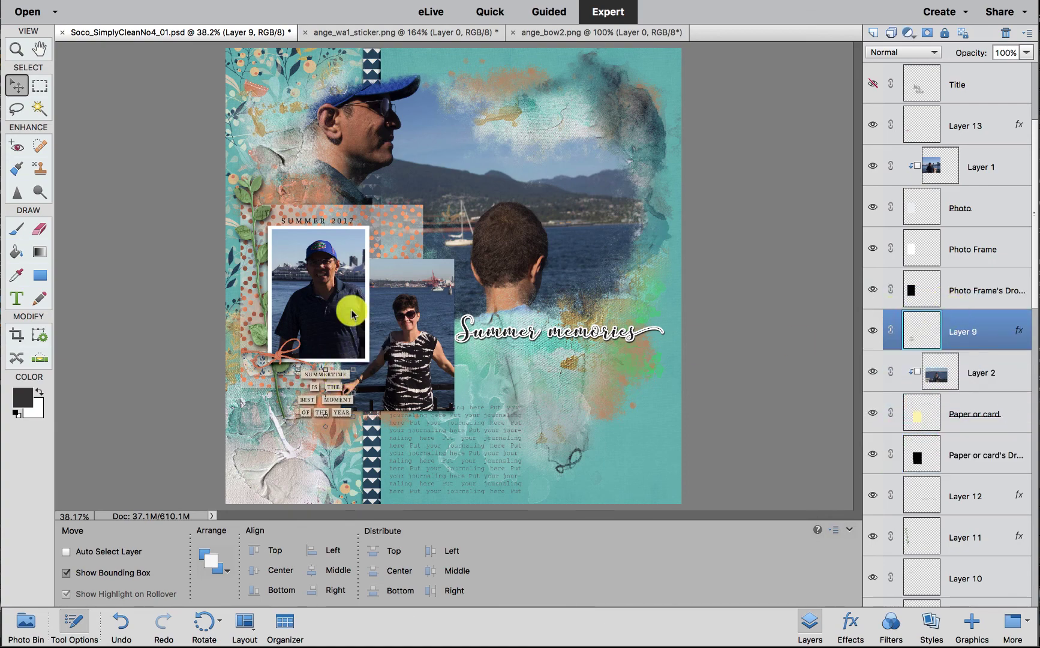
pyautogui.moveTo(325, 376); pyautogui.dragTo(337, 375)
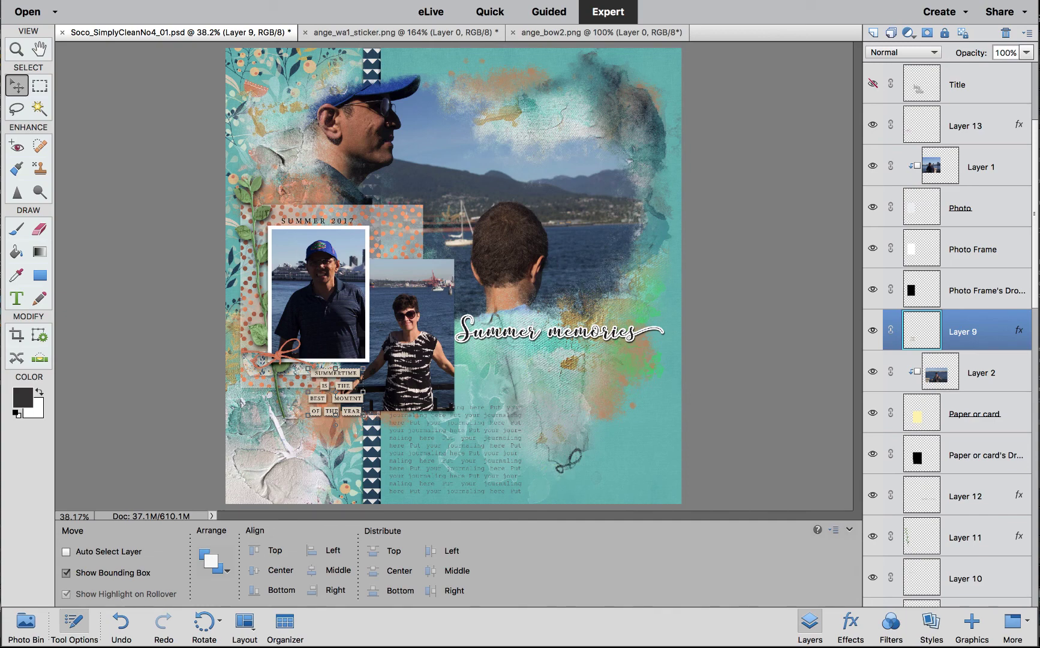
# Step: Close the ange_wa1_sticker.png and ange_bow2.png documents
pyautogui.click(305, 33)
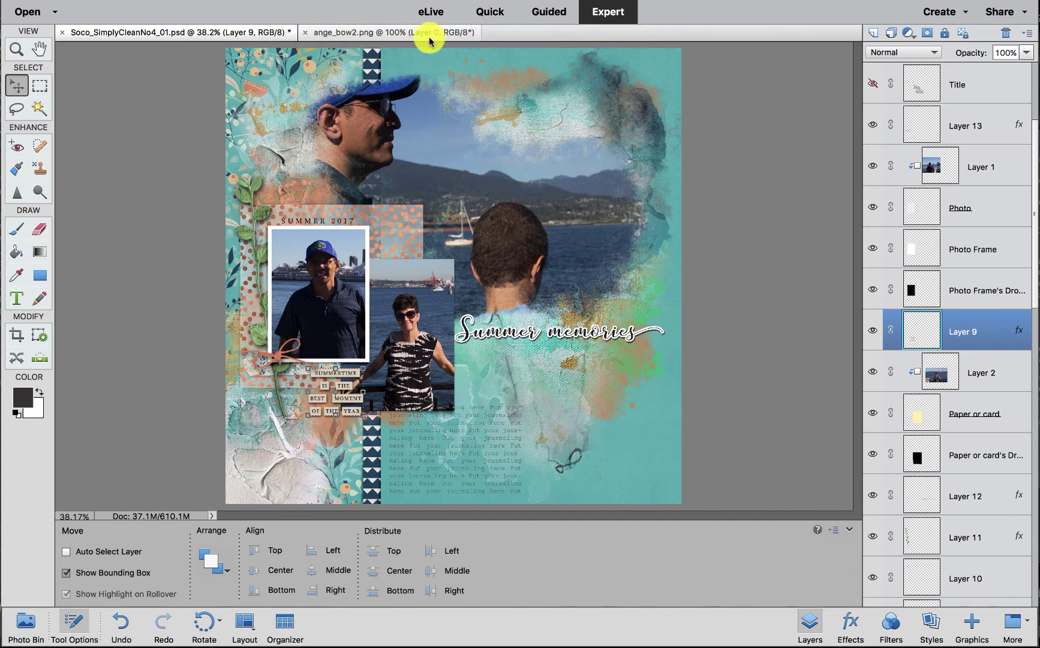
pyautogui.click(306, 33)
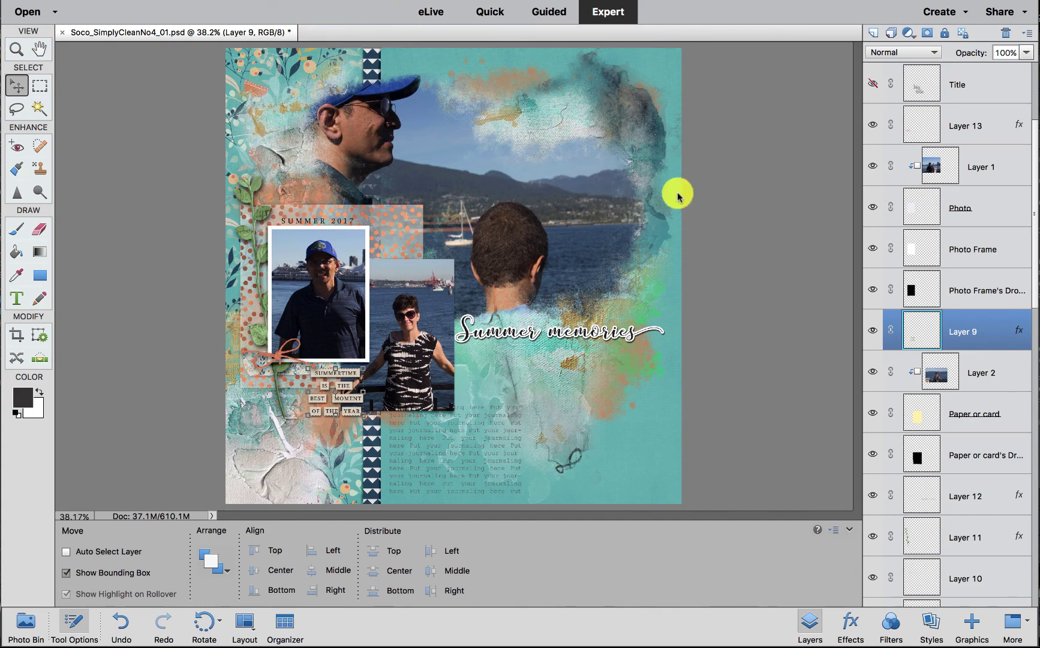